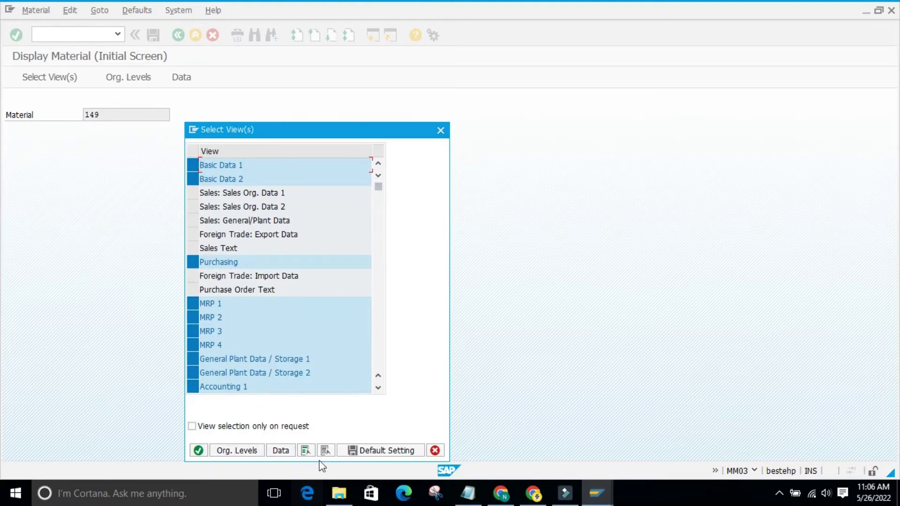
{"action": "left_click", "coordinate": [325, 450]}
{"action": "left_click", "coordinate": [192, 179]}
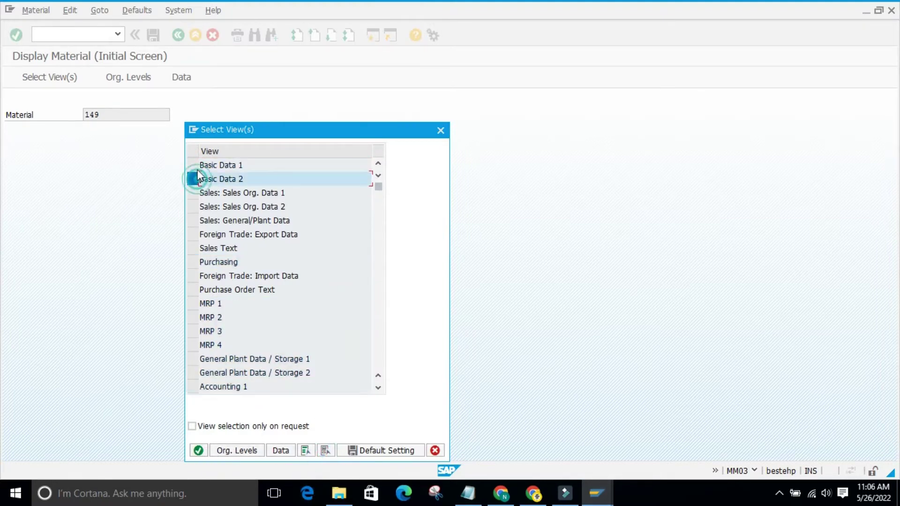
{"action": "left_click", "coordinate": [192, 165]}
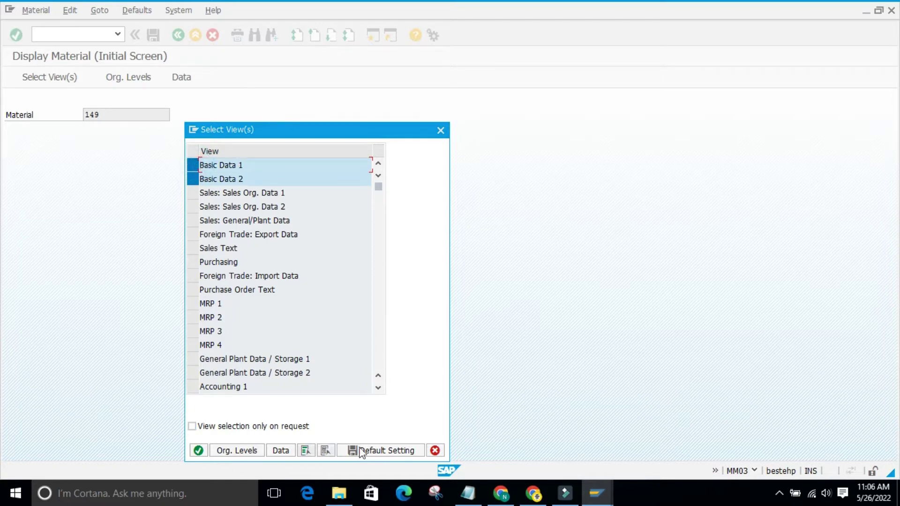
{"action": "left_click", "coordinate": [439, 133]}
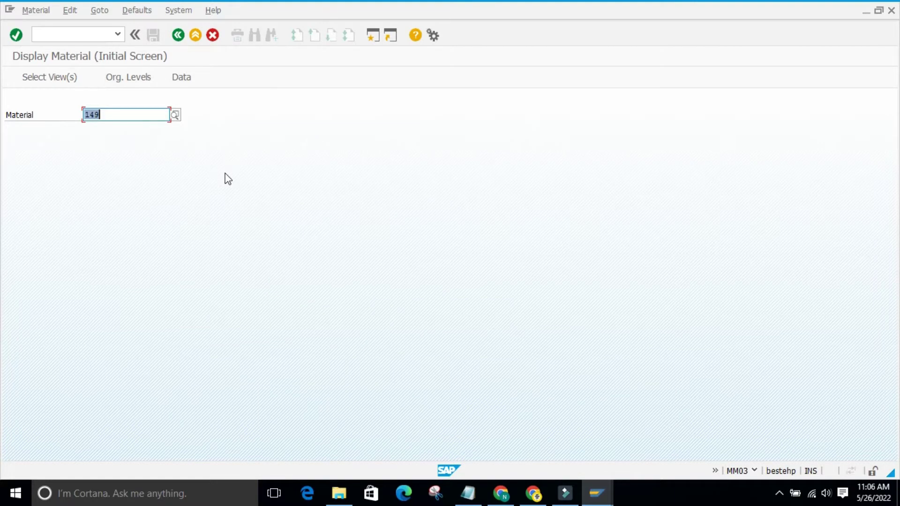
- Display material 149 with the default view selection for plant 9860 and storage location 0001
{"action": "key", "text": "Return"}
{"action": "left_click", "coordinate": [198, 451]}
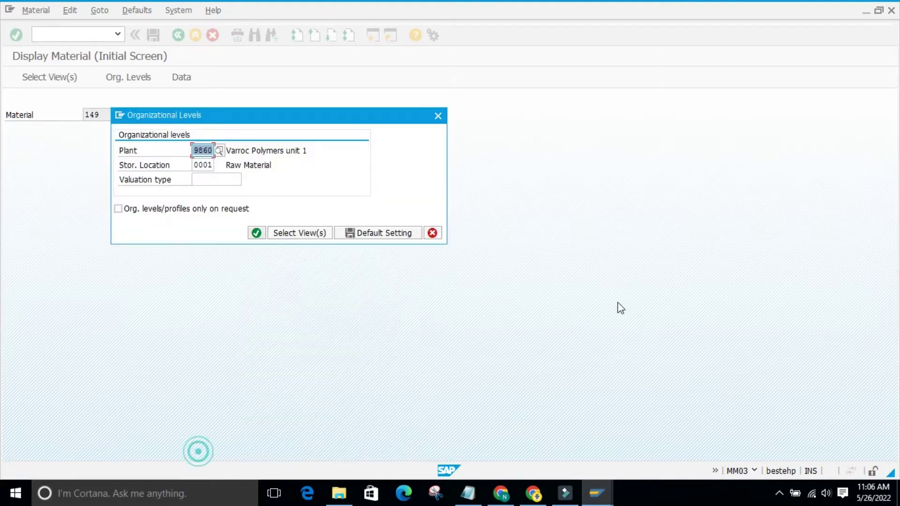
{"action": "left_click", "coordinate": [257, 233]}
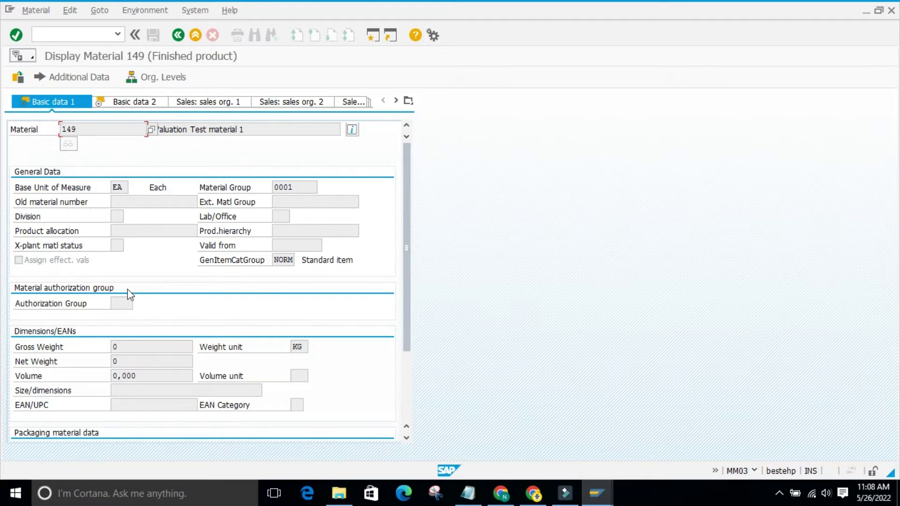
- Leave the material display and go to transaction SE16N, General Table Display
{"action": "left_click", "coordinate": [63, 34]}
{"action": "type", "text": "/nse16n"}
{"action": "key", "text": "Return"}
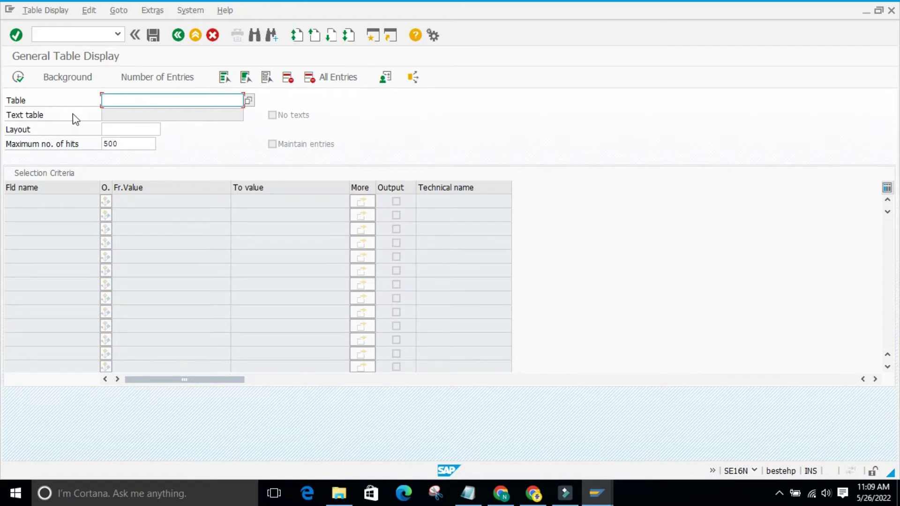
- Switch to Notepad, move its window lower, and review the list of material master tables
{"action": "left_click", "coordinate": [414, 123]}
{"action": "left_click", "coordinate": [467, 493]}
{"action": "left_click_drag", "start_coordinate": [394, 212], "coordinate": [229, 146]}
{"action": "left_click_drag", "start_coordinate": [626, 133], "coordinate": [623, 173]}
{"action": "left_click", "coordinate": [408, 277]}
{"action": "left_click_drag", "start_coordinate": [396, 257], "coordinate": [224, 187]}
{"action": "left_click", "coordinate": [355, 296]}
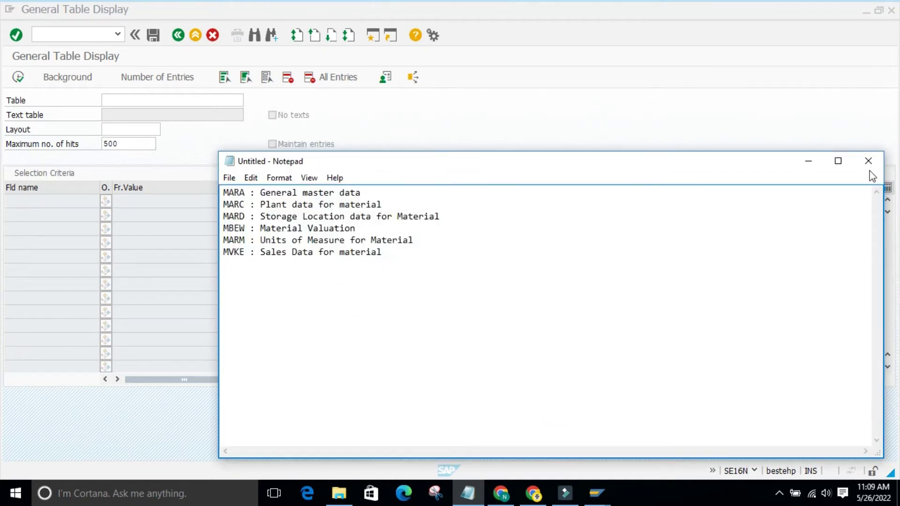
{"action": "left_click_drag", "start_coordinate": [387, 253], "coordinate": [225, 191]}
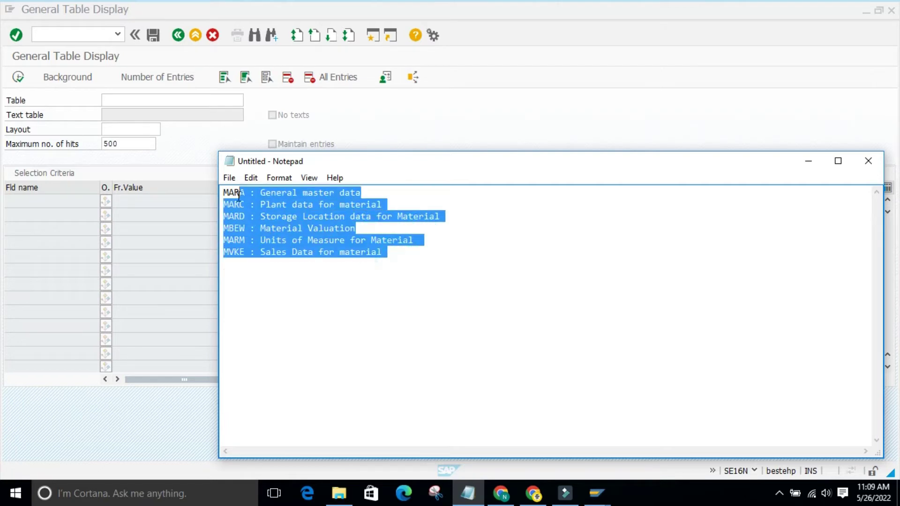
{"action": "left_click", "coordinate": [339, 286]}
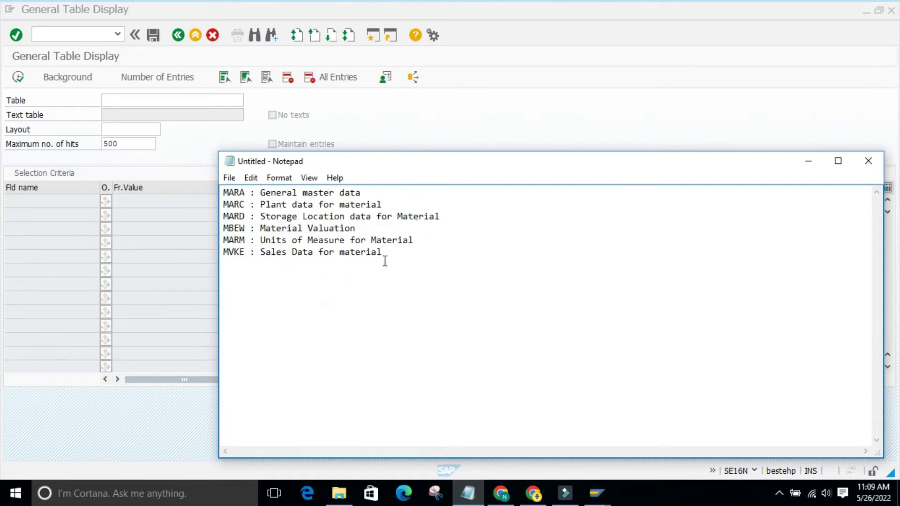
{"action": "left_click_drag", "start_coordinate": [383, 255], "coordinate": [224, 196]}
{"action": "left_click", "coordinate": [283, 286]}
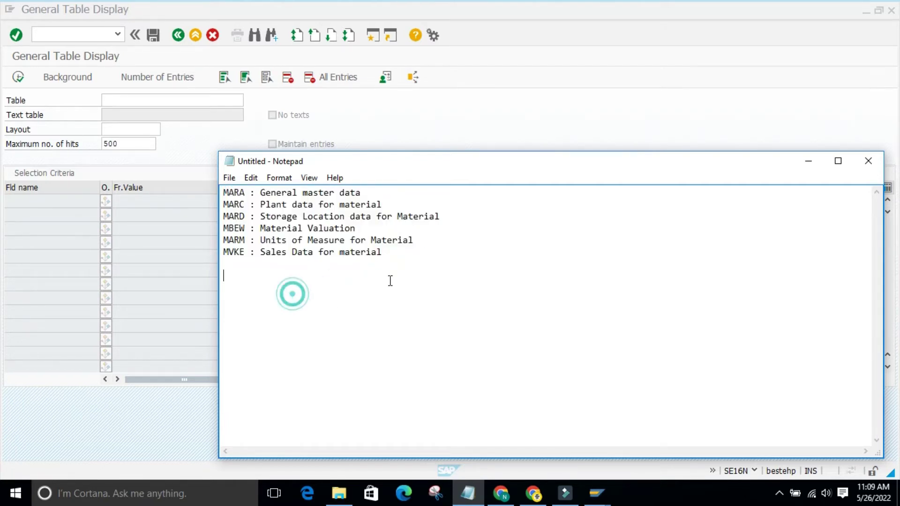
{"action": "left_click_drag", "start_coordinate": [384, 253], "coordinate": [224, 187]}
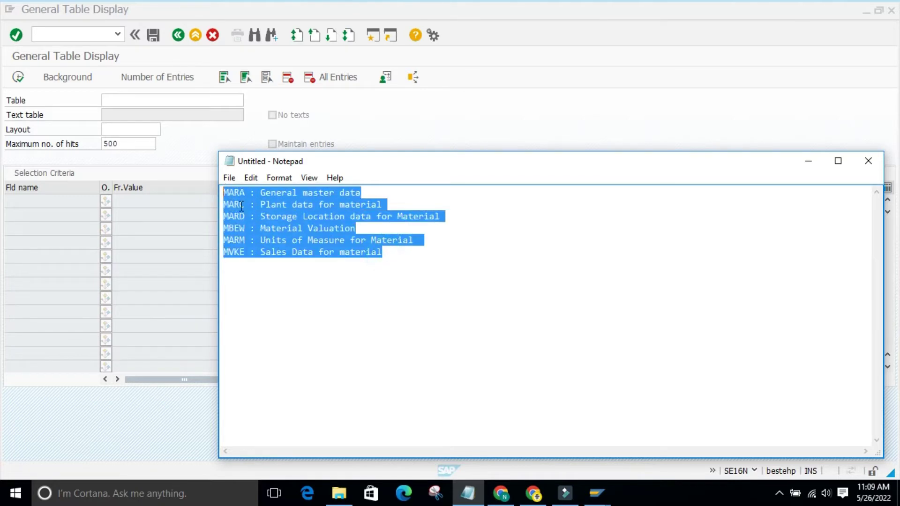
{"action": "left_click", "coordinate": [359, 284]}
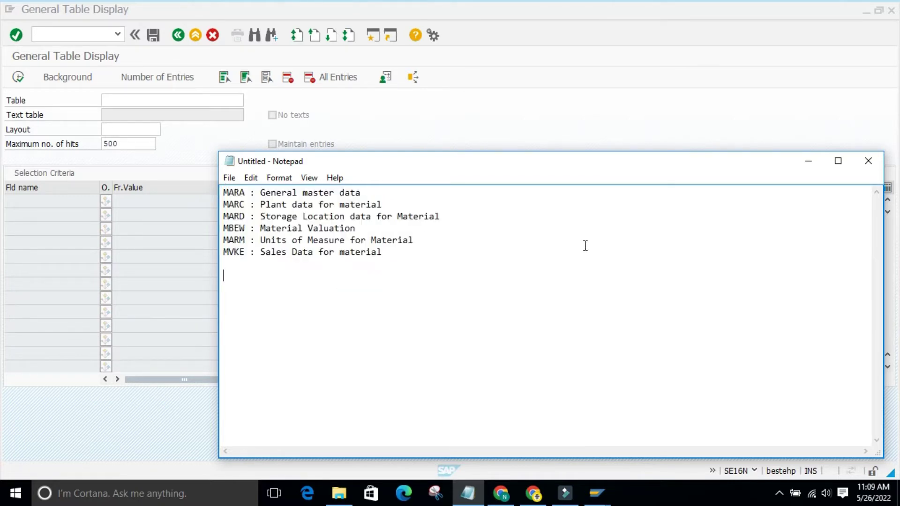
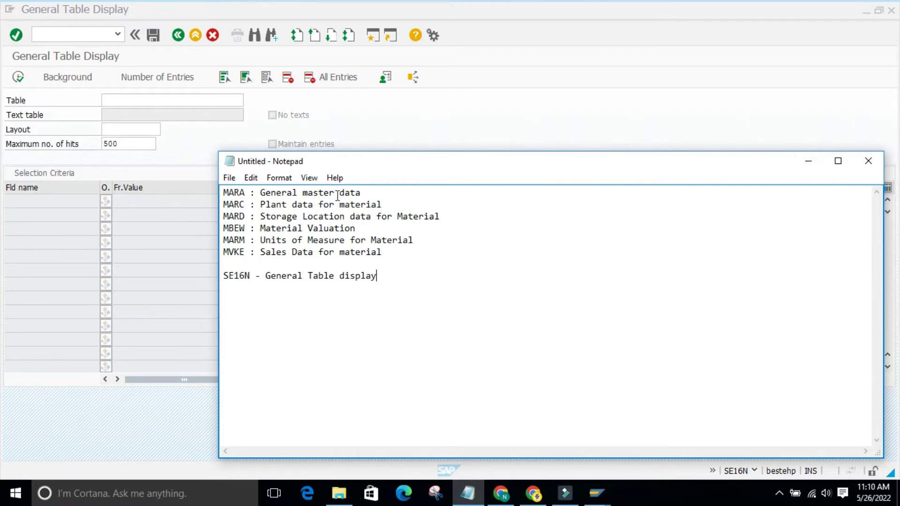
- Minimize Notepad, return to SAP, and load the selection criteria for table MARA, General Material Data
{"action": "double_click", "coordinate": [235, 192]}
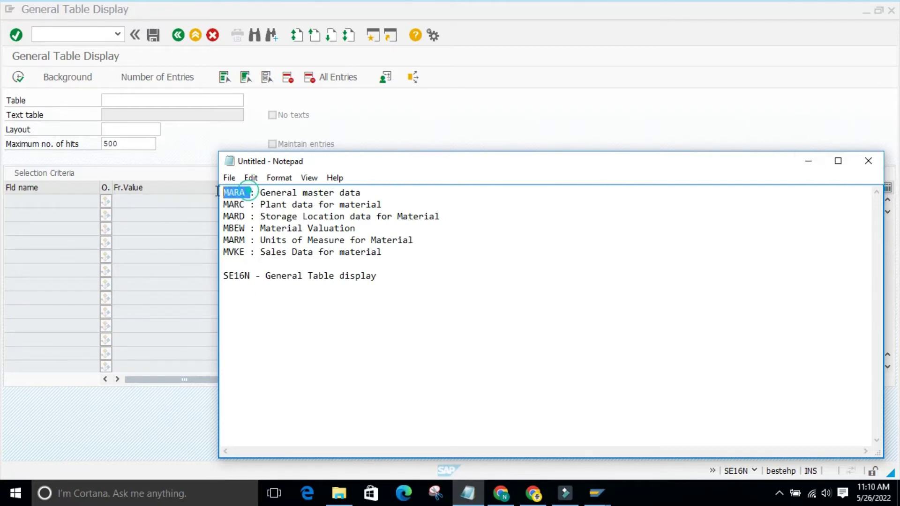
{"action": "left_click", "coordinate": [801, 161]}
{"action": "left_click", "coordinate": [135, 101]}
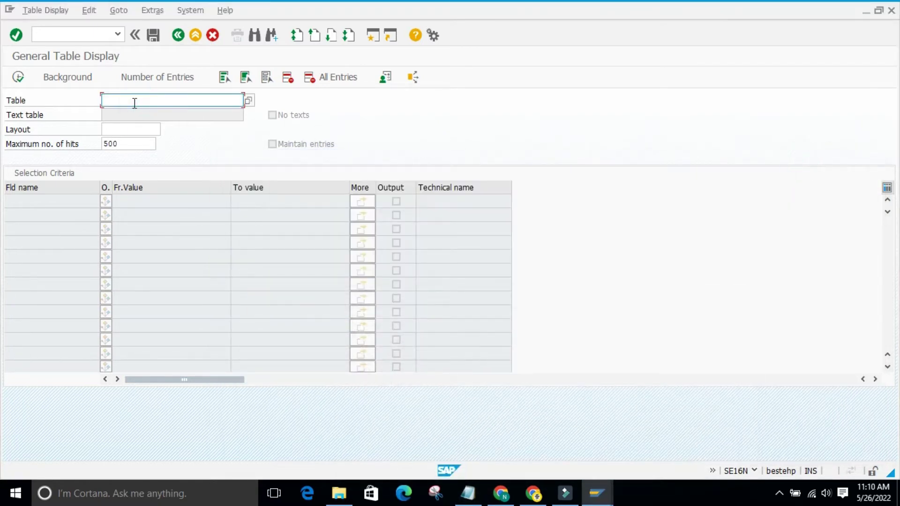
{"action": "type", "text": "mara"}
{"action": "key", "text": "Return"}
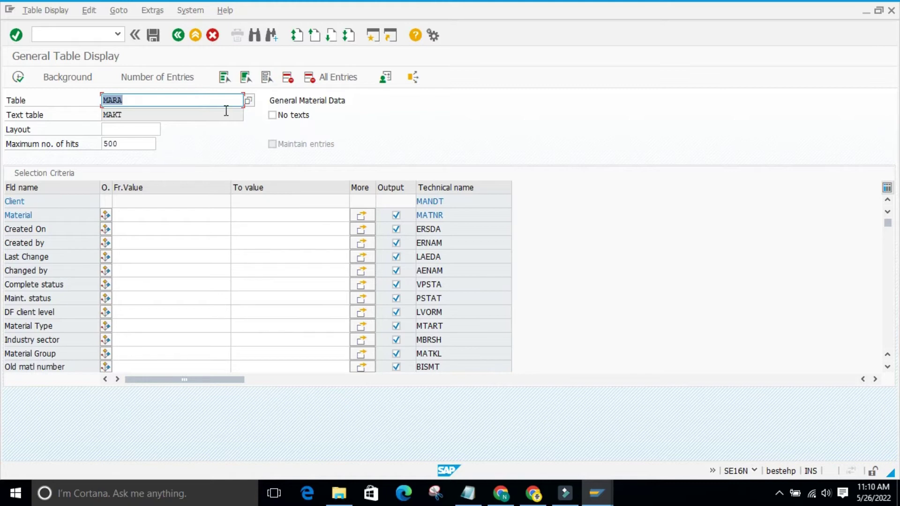
{"action": "left_click_drag", "start_coordinate": [360, 102], "coordinate": [261, 99]}
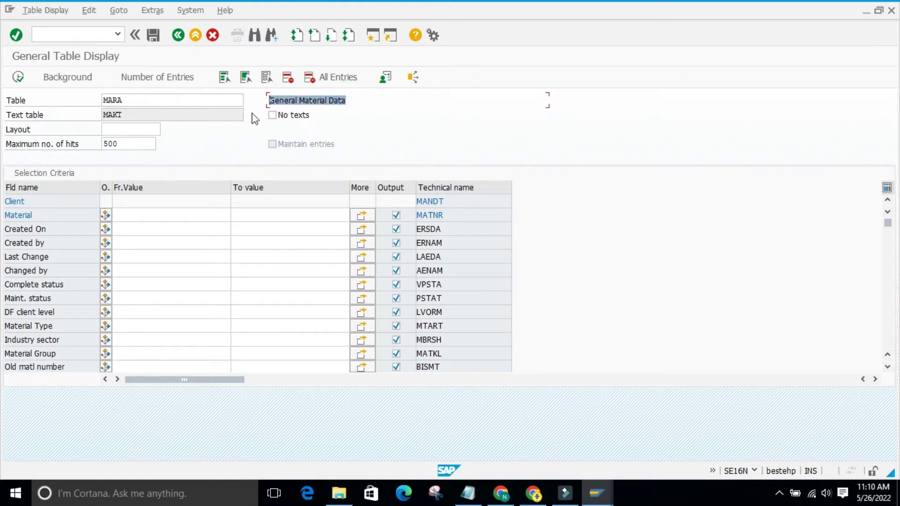
- Set the From value of the Material selection criterion to 149
{"action": "left_click", "coordinate": [153, 214]}
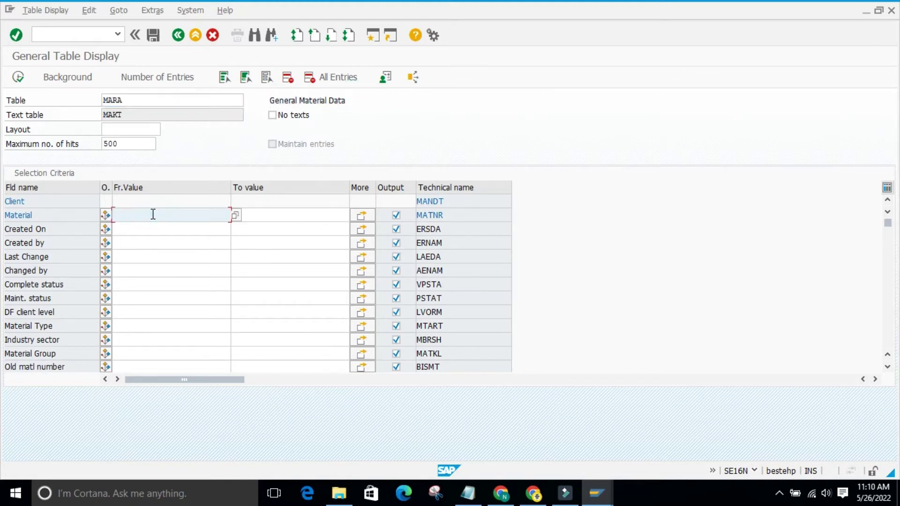
{"action": "type", "text": "14"}
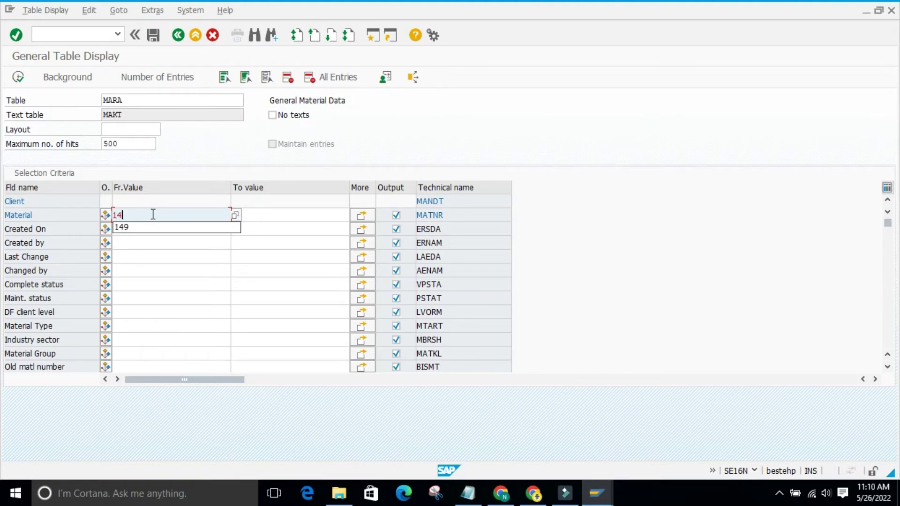
{"action": "key", "text": "Down"}
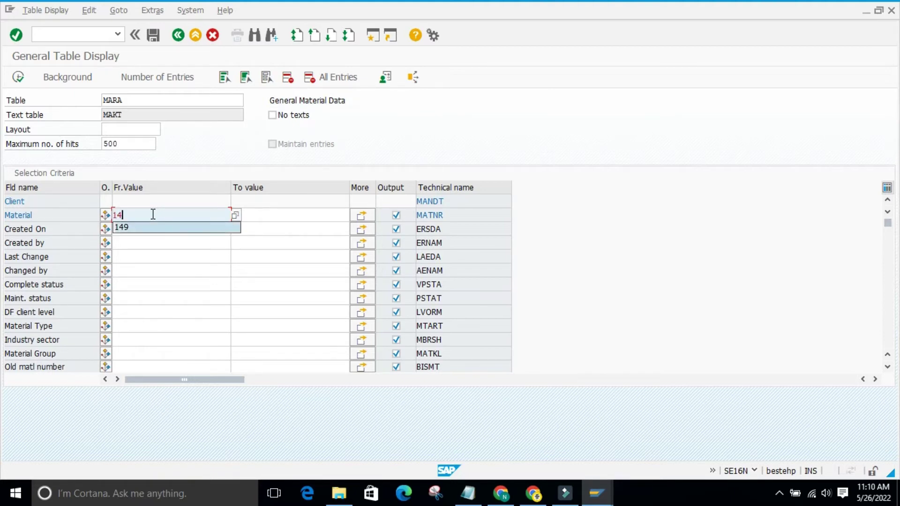
{"action": "key", "text": "Return"}
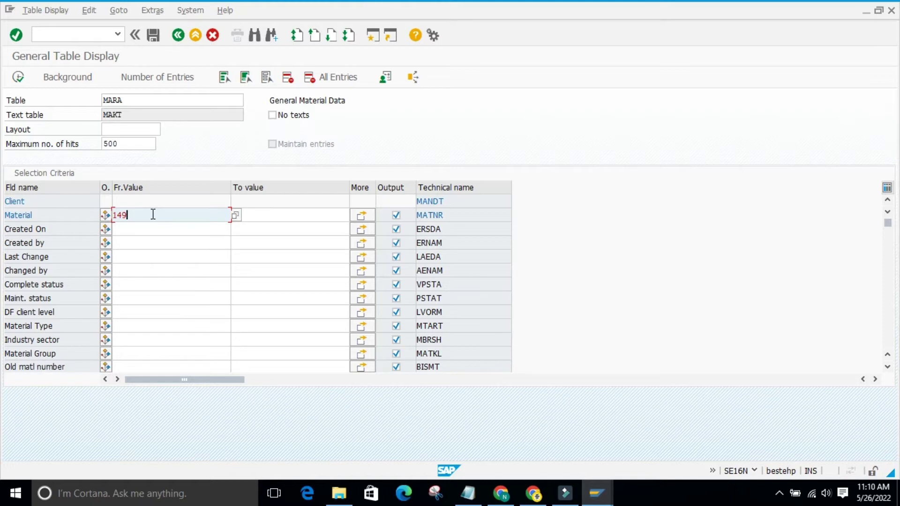
- Look at the material number search help for both the From and To values, leaving each without a selection
{"action": "left_click", "coordinate": [238, 215]}
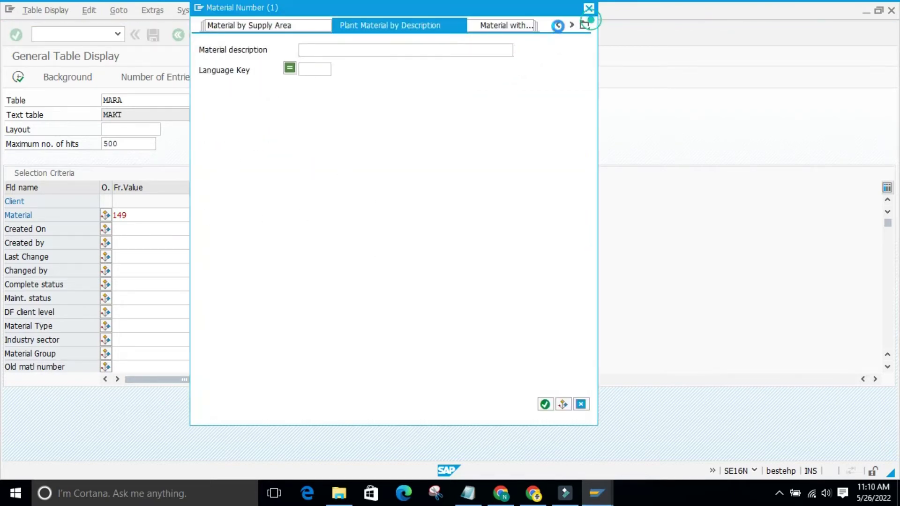
{"action": "left_click", "coordinate": [589, 9]}
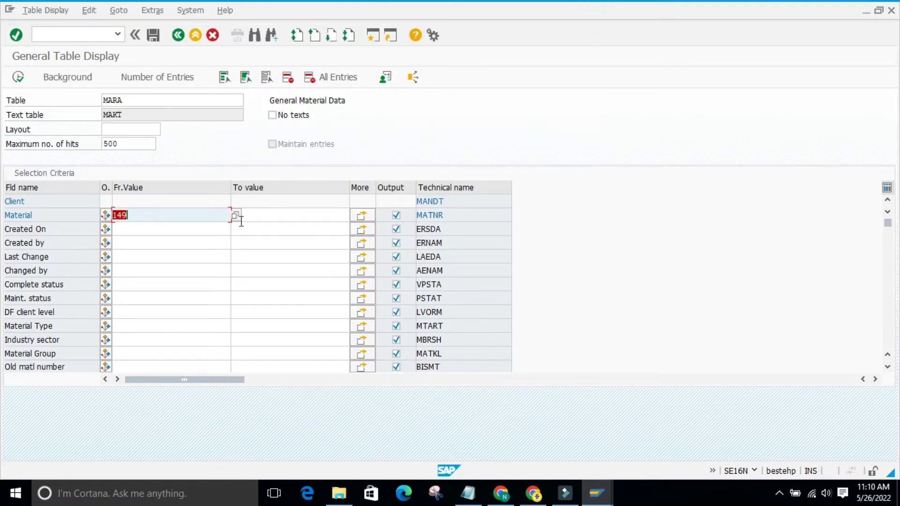
{"action": "left_click", "coordinate": [271, 215]}
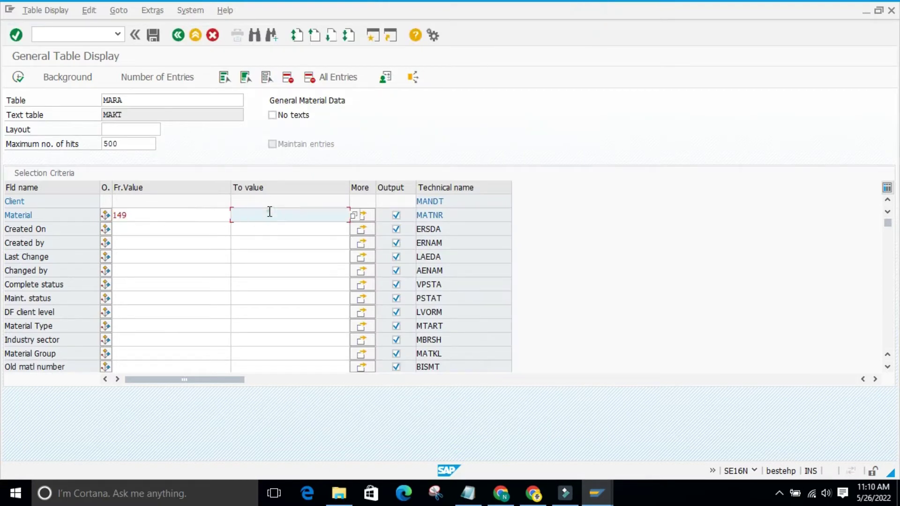
{"action": "left_click", "coordinate": [355, 215]}
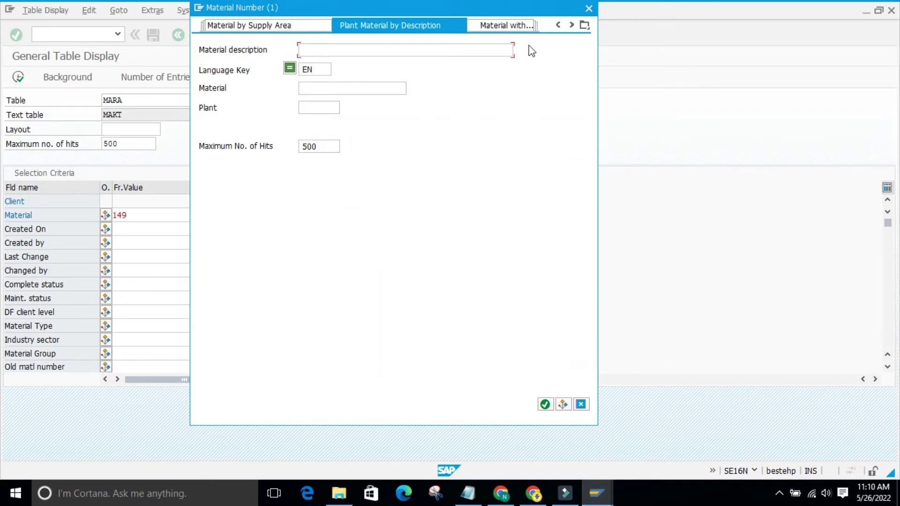
{"action": "left_click", "coordinate": [589, 9]}
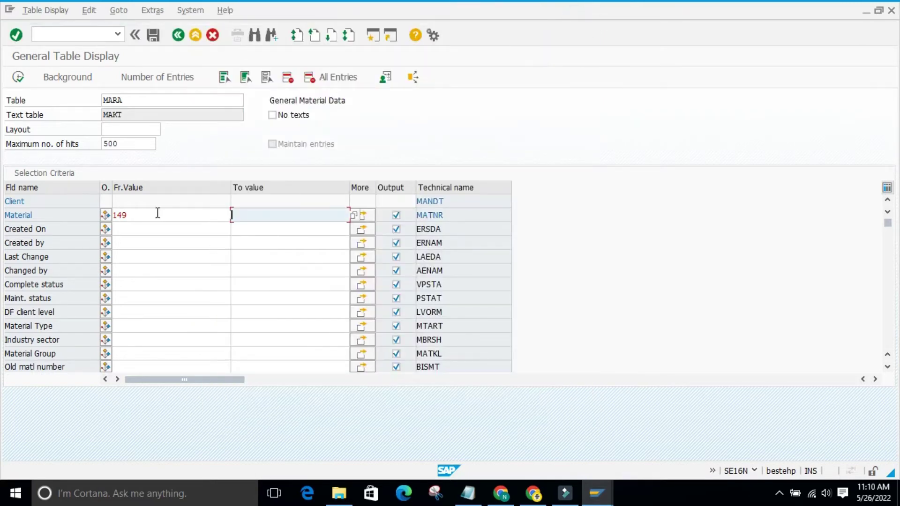
- Run the MARA table selection for material 149
{"action": "left_click_drag", "start_coordinate": [136, 217], "coordinate": [112, 216]}
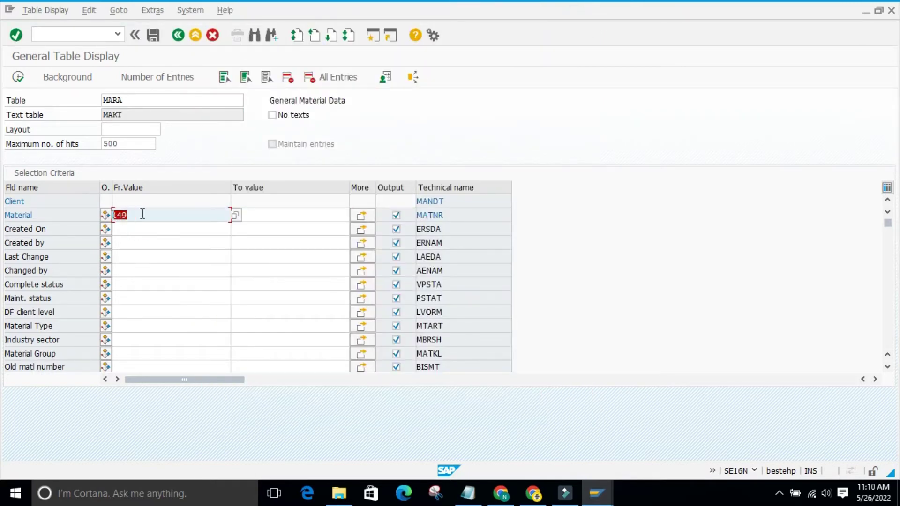
{"action": "left_click", "coordinate": [18, 77]}
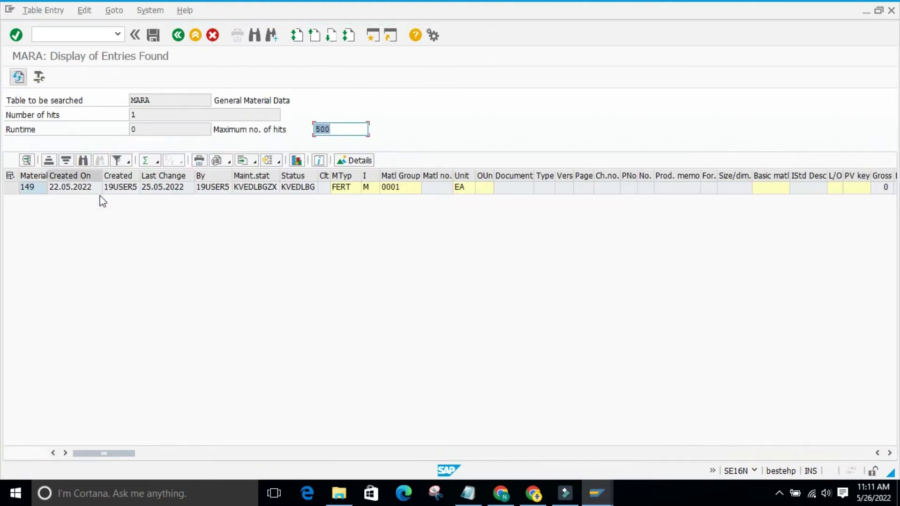
{"action": "left_click", "coordinate": [262, 285]}
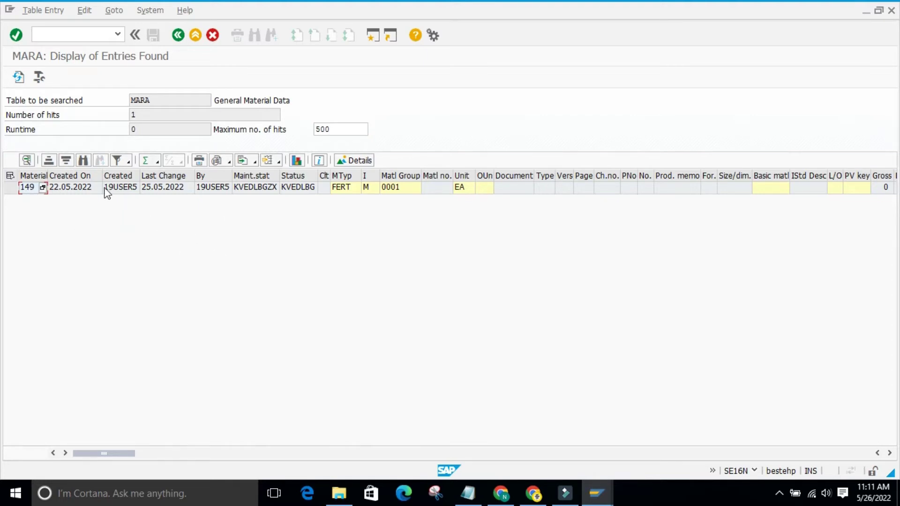
- Examine the columns of material 149's MARA entry and open the entry's detailed display
{"action": "scroll", "coordinate": [466, 188], "scroll_direction": "right", "scroll_amount": 3}
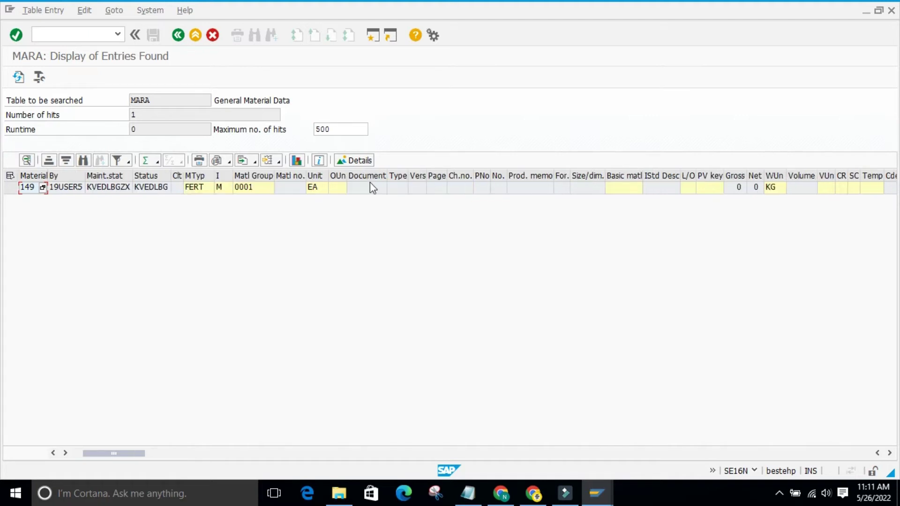
{"action": "scroll", "coordinate": [252, 186], "scroll_direction": "right", "scroll_amount": 7}
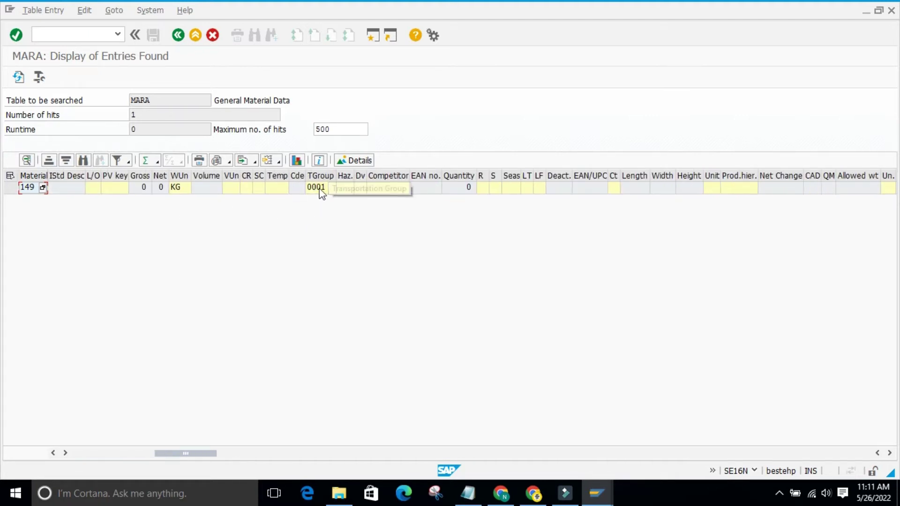
{"action": "scroll", "coordinate": [447, 198], "scroll_direction": "right", "scroll_amount": 6}
{"action": "scroll", "coordinate": [679, 207], "scroll_direction": "right", "scroll_amount": 12}
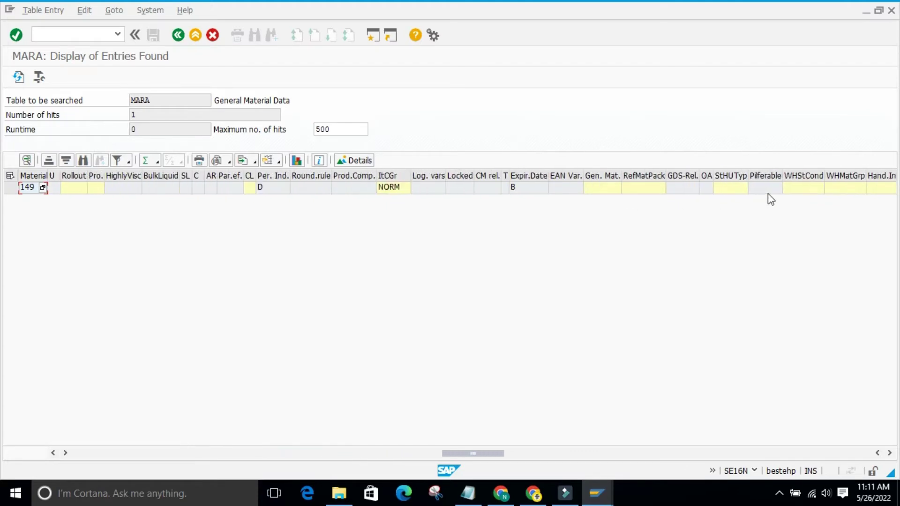
{"action": "scroll", "coordinate": [767, 203], "scroll_direction": "right", "scroll_amount": 15}
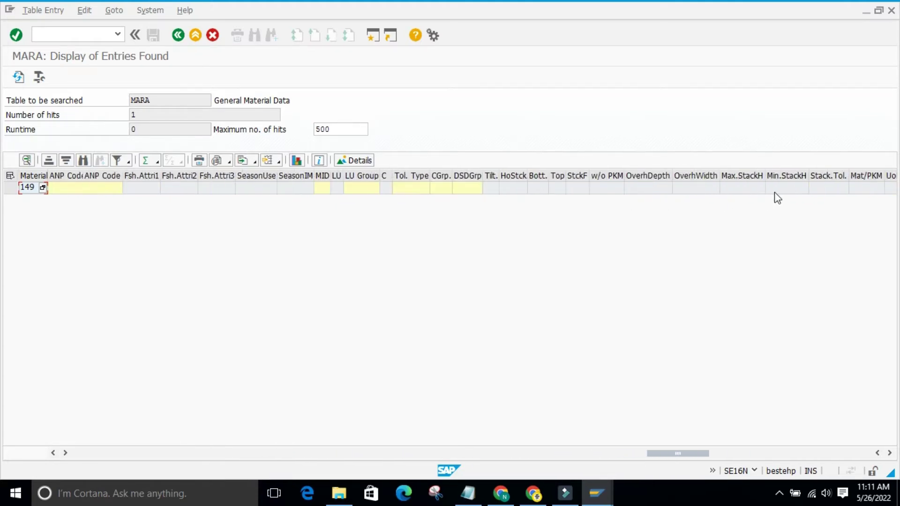
{"action": "scroll", "coordinate": [274, 213], "scroll_direction": "left", "scroll_amount": 10}
{"action": "left_click", "coordinate": [10, 187]}
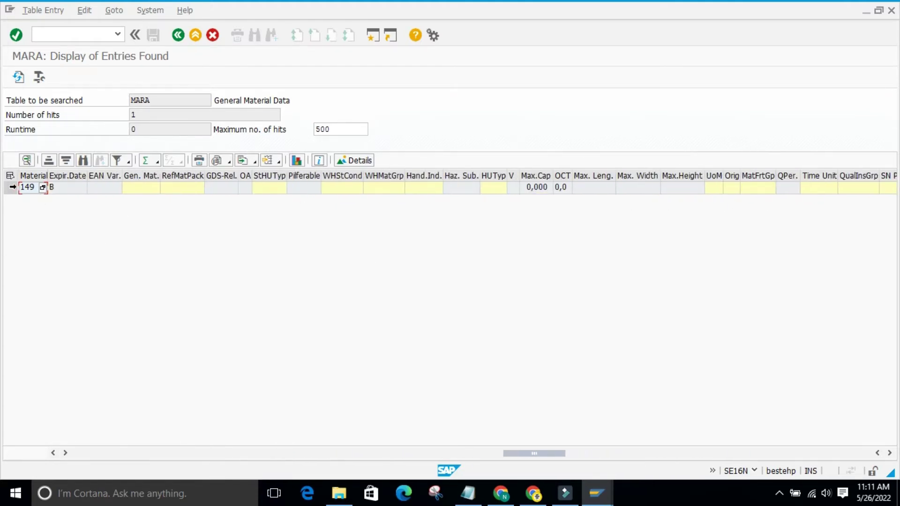
{"action": "double_click", "coordinate": [11, 188]}
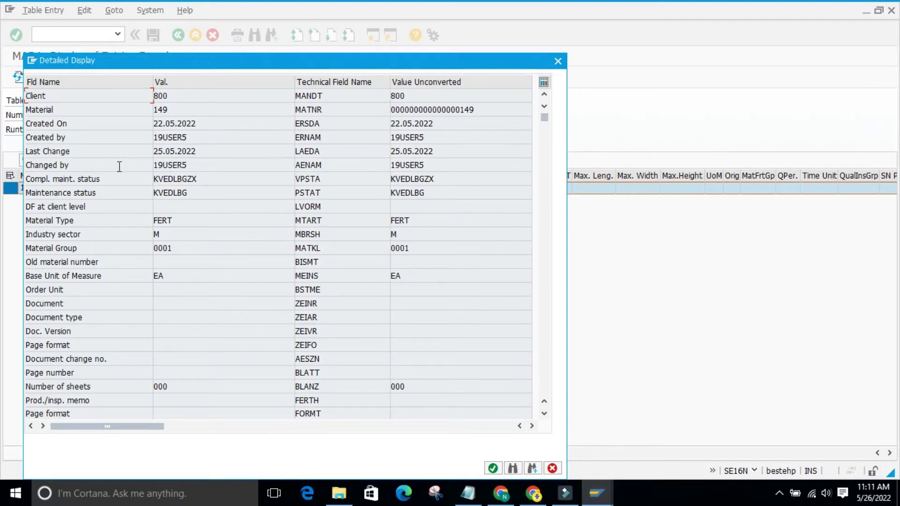
- Examine the base unit, weight and volume fields in material 149's detailed MARA display, and close the display
{"action": "left_click", "coordinate": [151, 274]}
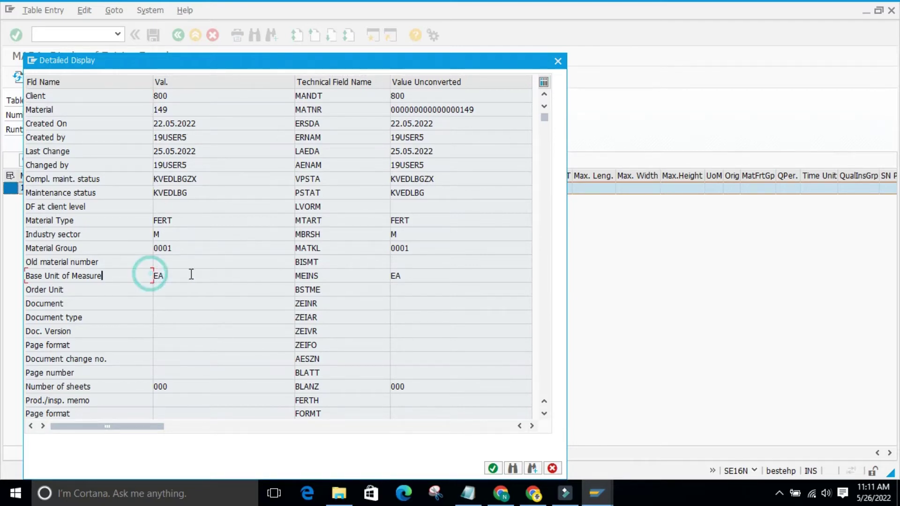
{"action": "scroll", "coordinate": [91, 234], "scroll_direction": "down", "scroll_amount": 3}
{"action": "scroll", "coordinate": [92, 244], "scroll_direction": "down", "scroll_amount": 1}
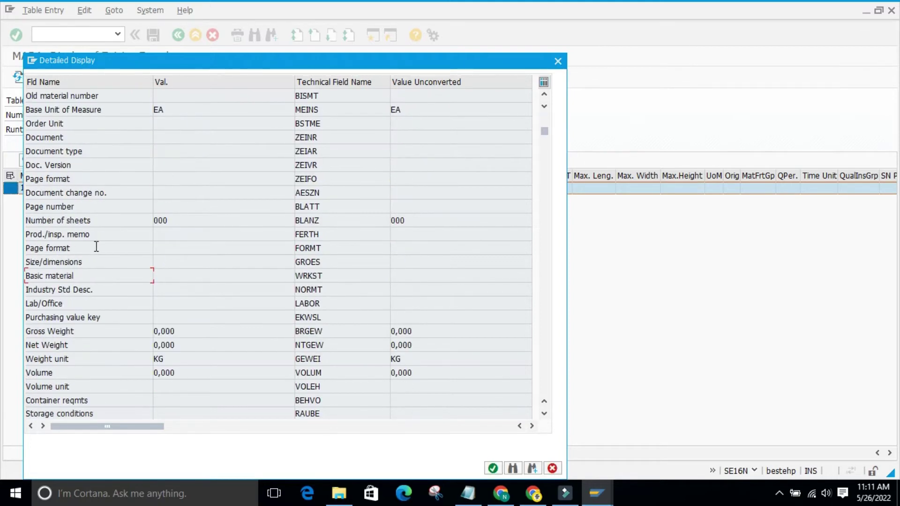
{"action": "left_click_drag", "start_coordinate": [26, 346], "coordinate": [84, 361]}
{"action": "left_click_drag", "start_coordinate": [27, 373], "coordinate": [100, 377]}
{"action": "left_click", "coordinate": [558, 61]}
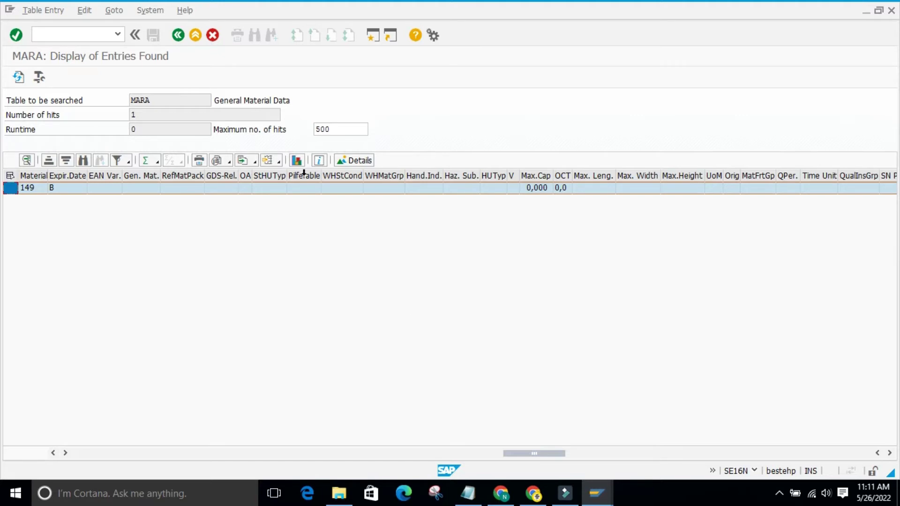
- Display material 149 with transaction MM03 using the preselected views, and look over its Basic data 1 view
{"action": "left_click", "coordinate": [242, 100]}
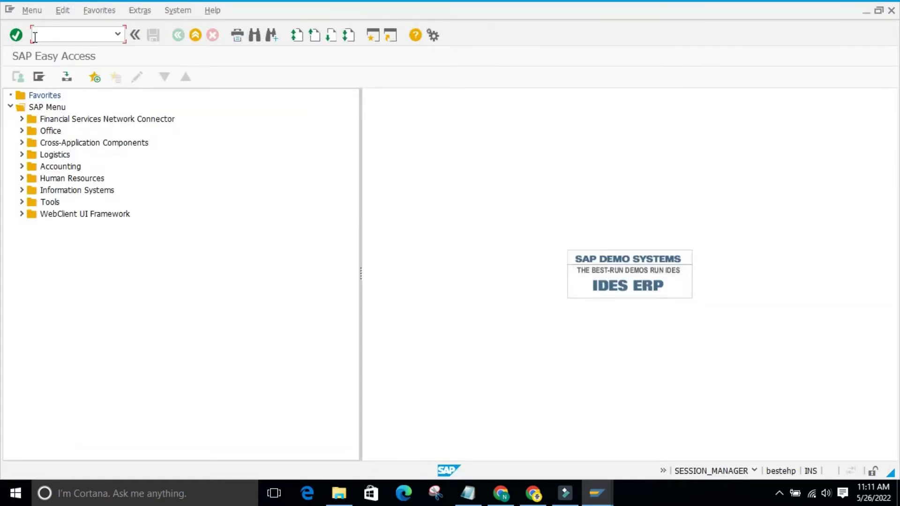
{"action": "left_click", "coordinate": [34, 37]}
{"action": "type", "text": "mm03"}
{"action": "key", "text": "Return"}
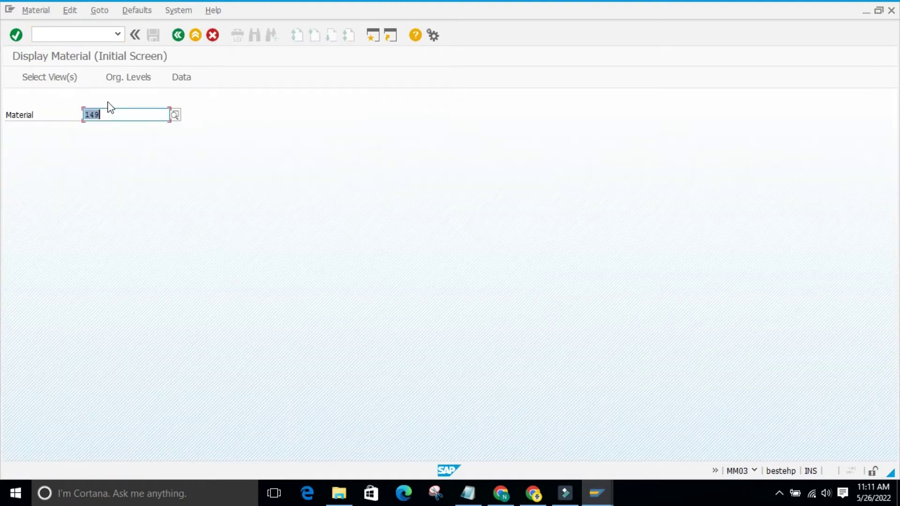
{"action": "key", "text": "Return"}
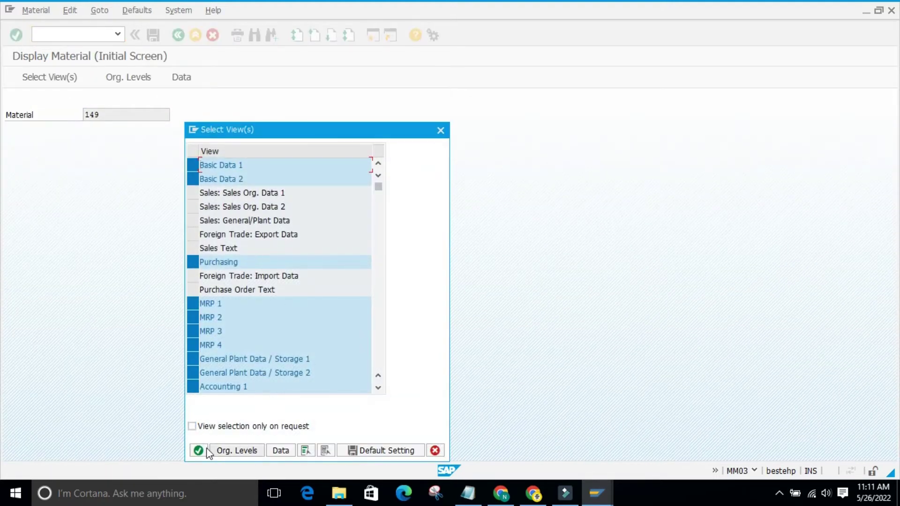
{"action": "left_click", "coordinate": [199, 450]}
{"action": "left_click", "coordinate": [254, 234]}
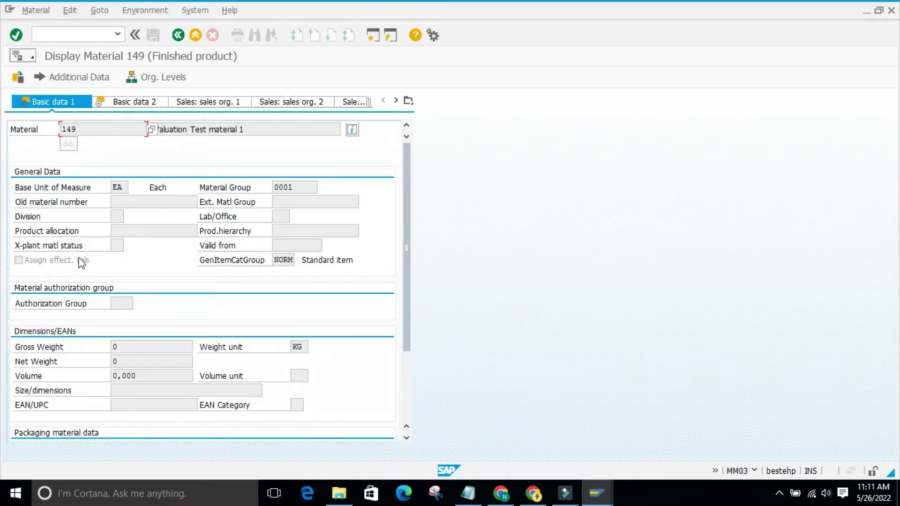
{"action": "scroll", "coordinate": [125, 284], "scroll_direction": "down", "scroll_amount": 3}
{"action": "scroll", "coordinate": [124, 284], "scroll_direction": "up", "scroll_amount": 3}
- Return to the MARA entries window and examine the weight and volume fields in material 149's detailed display
{"action": "mouse_move", "coordinate": [598, 486]}
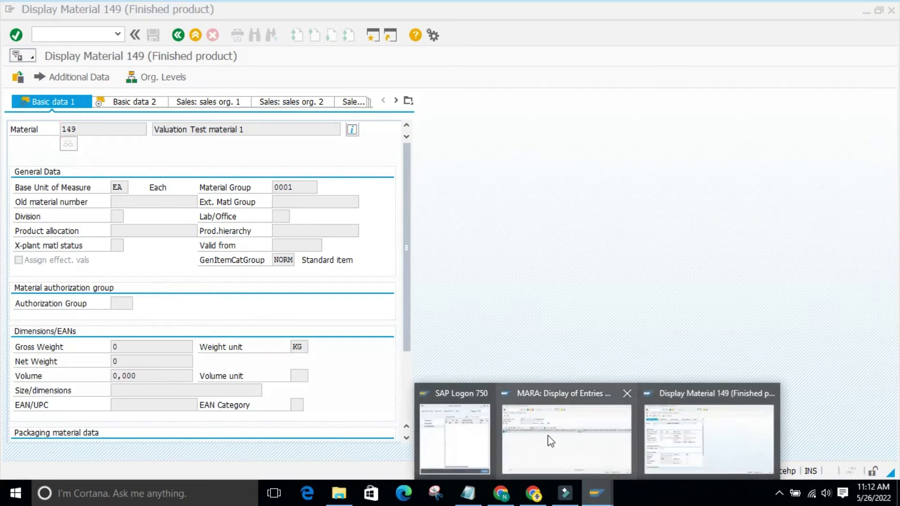
{"action": "left_click", "coordinate": [549, 438]}
{"action": "left_click", "coordinate": [151, 253]}
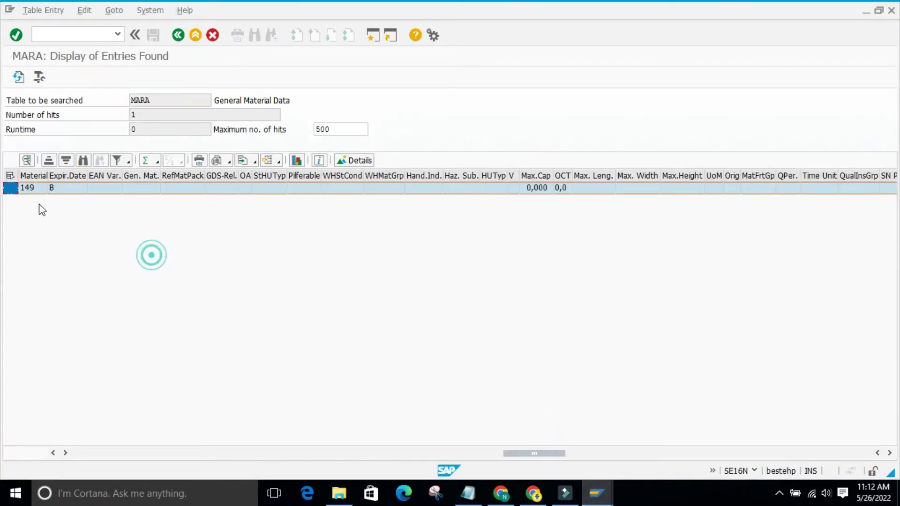
{"action": "double_click", "coordinate": [18, 188]}
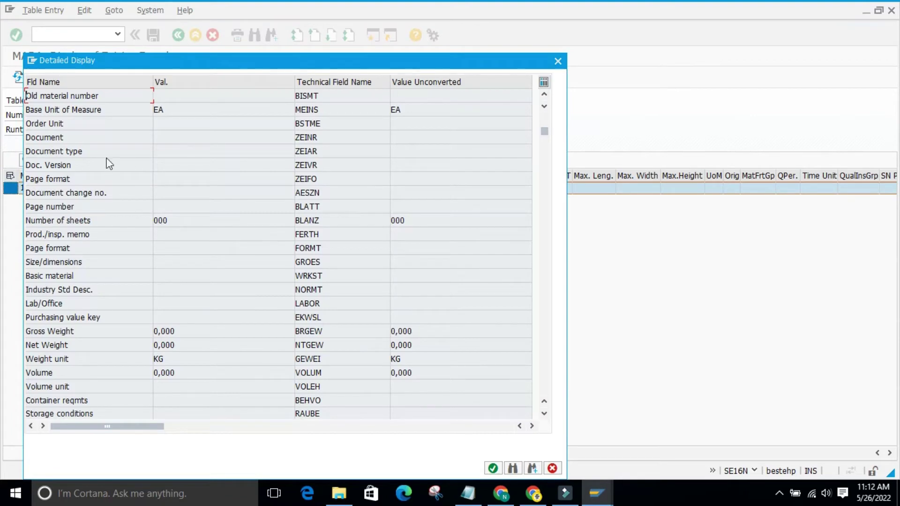
{"action": "scroll", "coordinate": [201, 293], "scroll_direction": "down", "scroll_amount": 4}
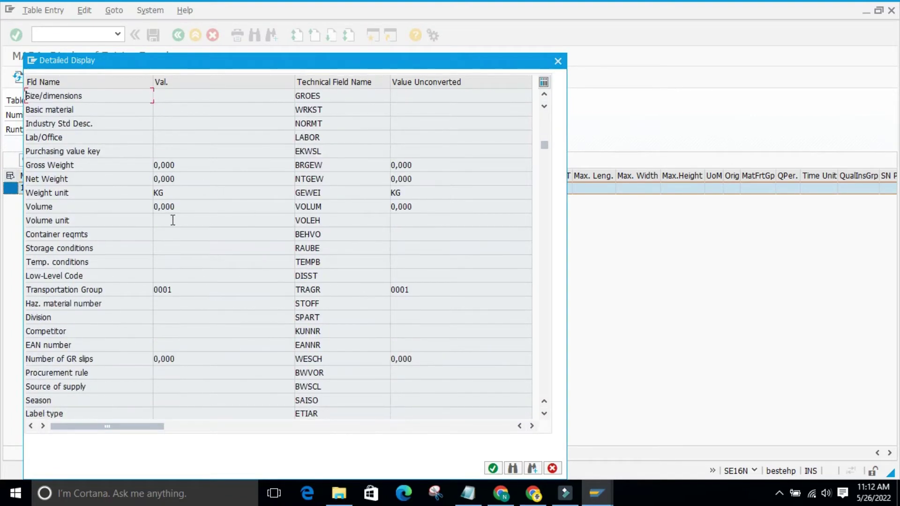
{"action": "scroll", "coordinate": [173, 220], "scroll_direction": "down", "scroll_amount": 2}
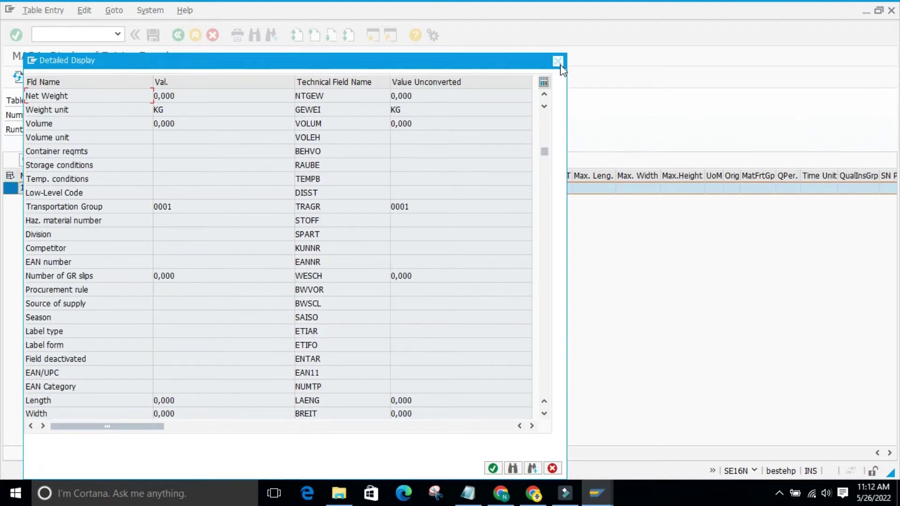
{"action": "left_click", "coordinate": [558, 62]}
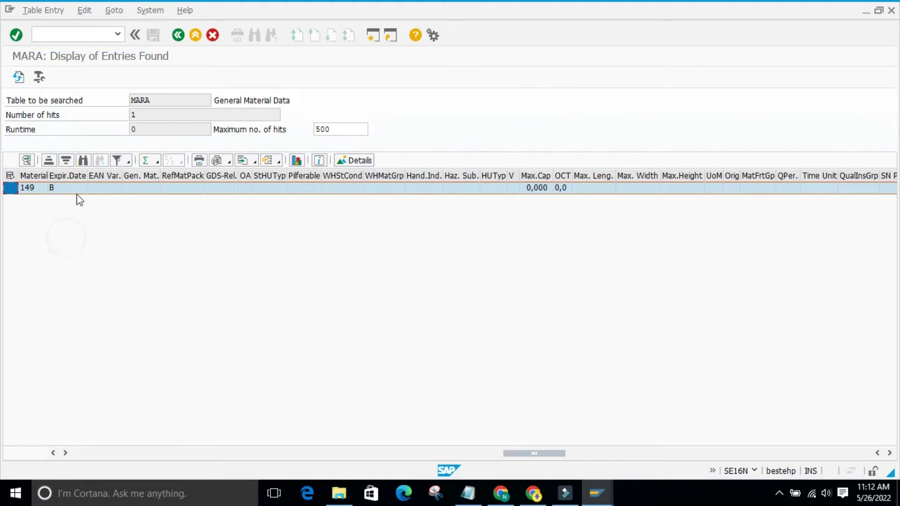
- Return to the MARA selection and replace the Material From value with 50065667, picked from the search help for plant 9860
{"action": "left_click", "coordinate": [178, 35]}
{"action": "left_click", "coordinate": [145, 216]}
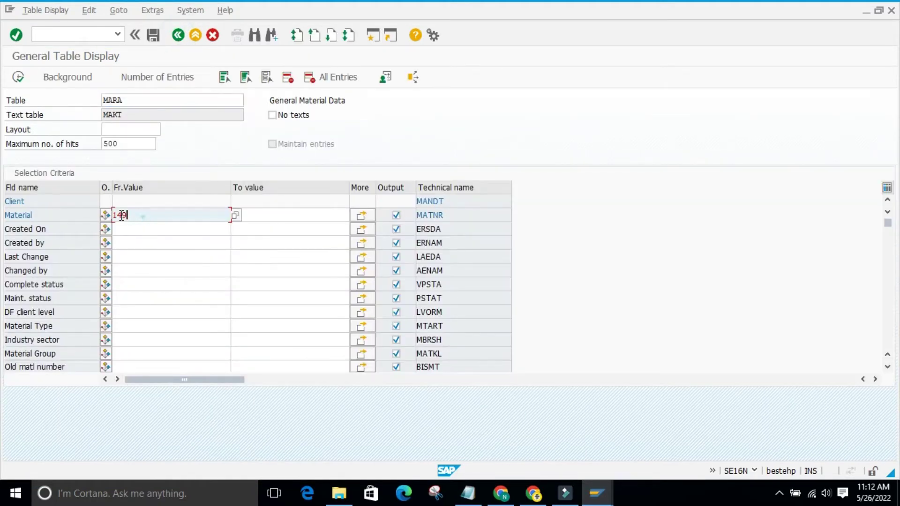
{"action": "key", "text": "BackSpace"}
{"action": "left_click", "coordinate": [236, 216]}
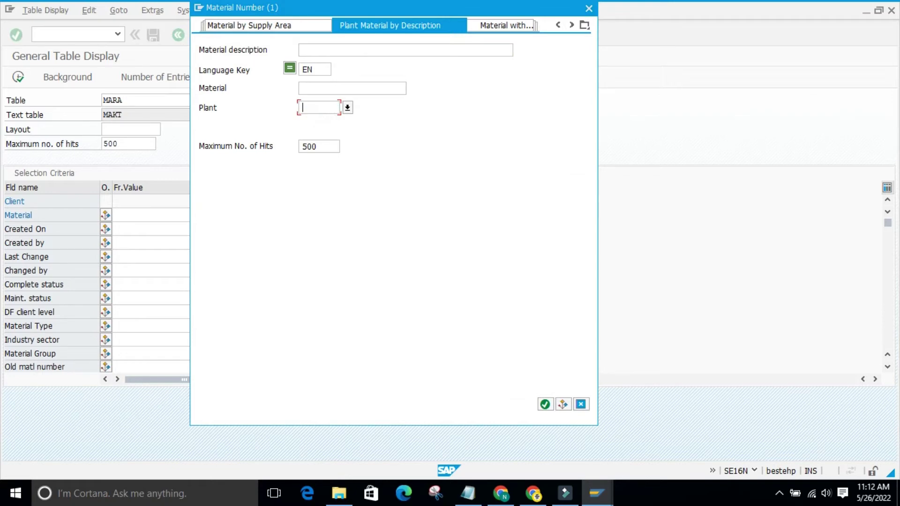
{"action": "type", "text": "9860"}
{"action": "key", "text": "Return"}
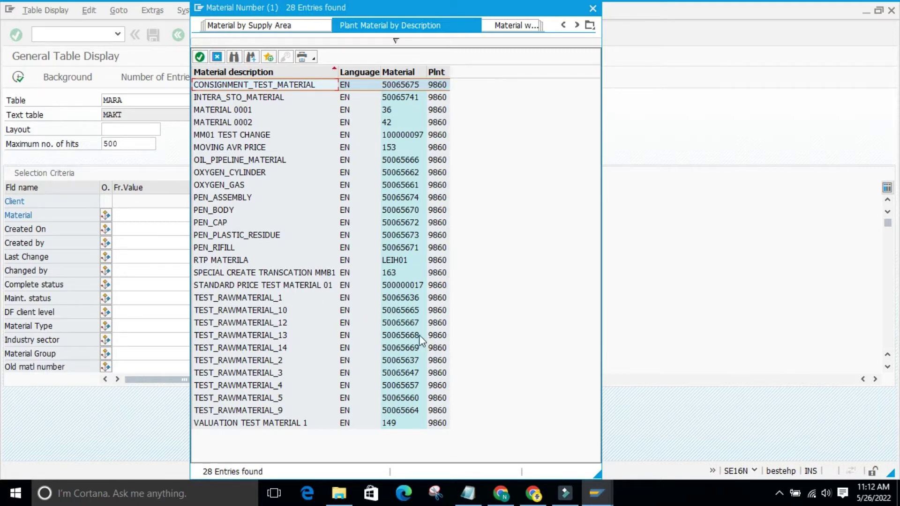
{"action": "left_click", "coordinate": [406, 323]}
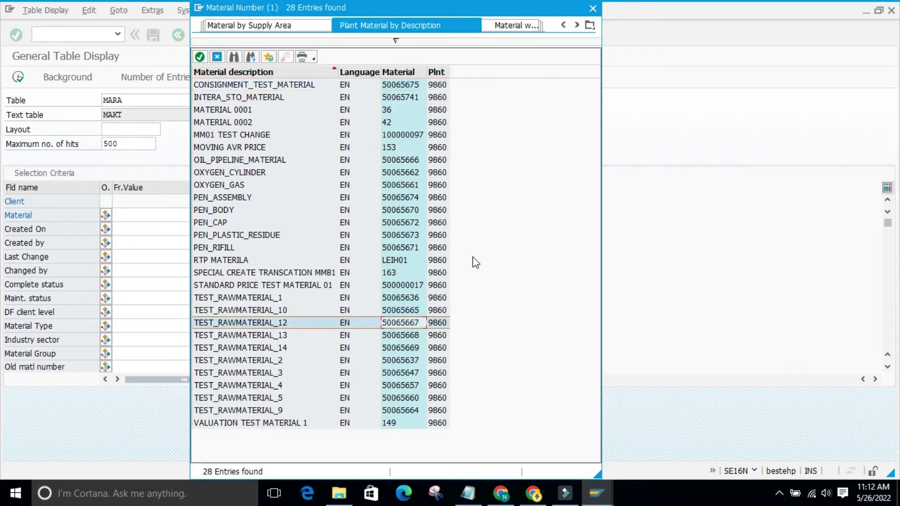
{"action": "left_click", "coordinate": [200, 57]}
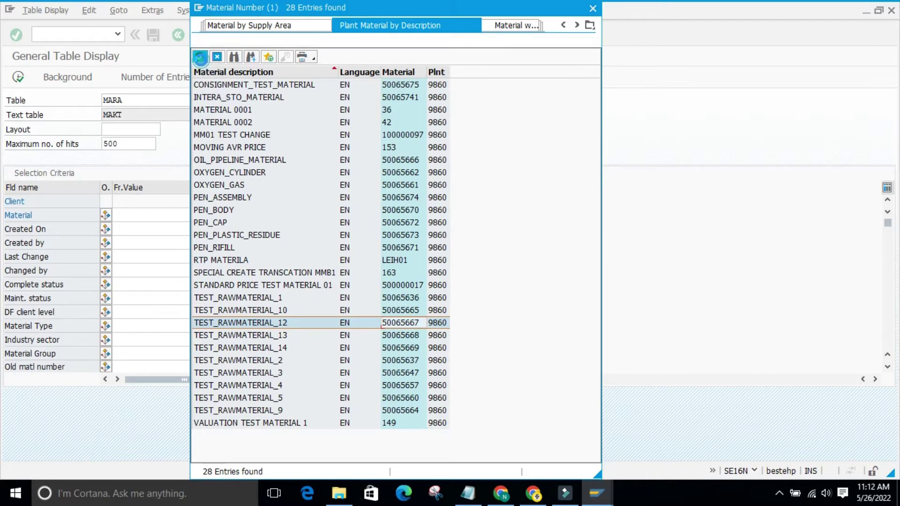
{"action": "left_click", "coordinate": [274, 215]}
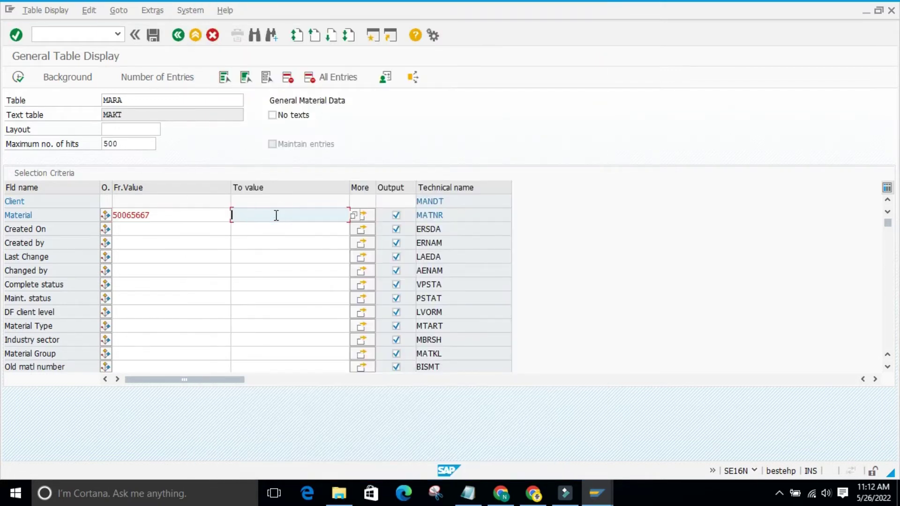
{"action": "double_click", "coordinate": [152, 215]}
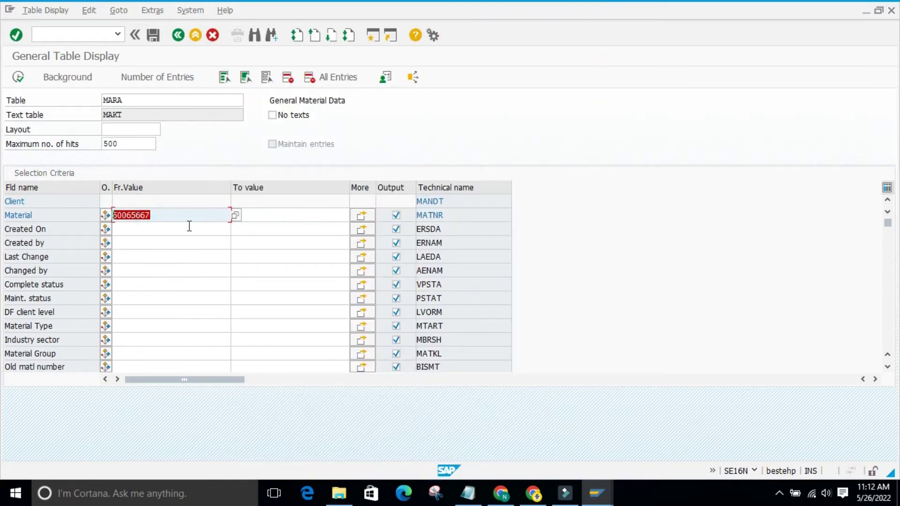
{"action": "type", "text": "MARM : Units of Me"}
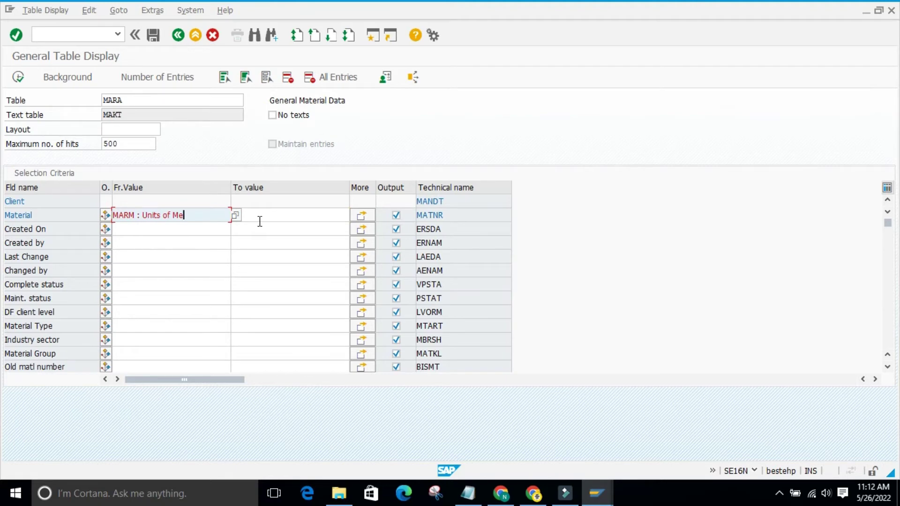
{"action": "key", "text": "ctrl+z"}
- Reset the Material From value to 50065667 (TEST_RAWMATERIAL_12) by searching materials of plant 9860
{"action": "left_click", "coordinate": [235, 215]}
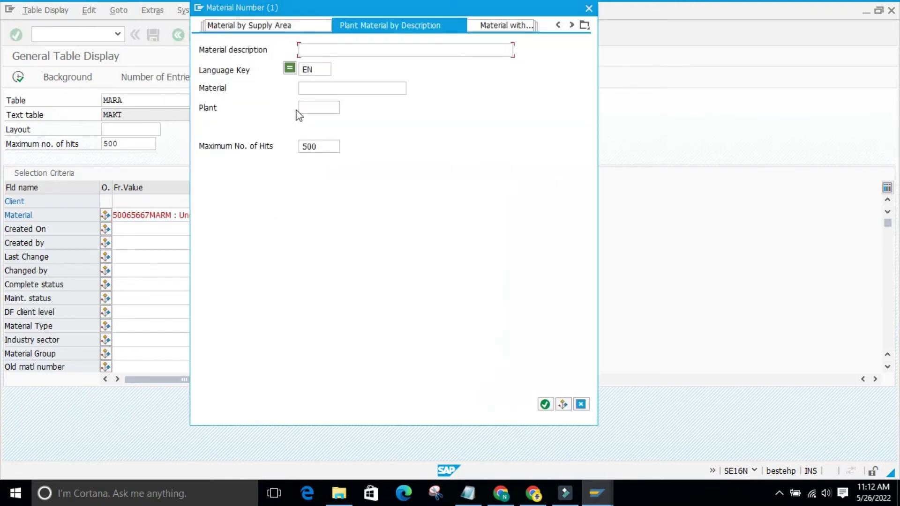
{"action": "left_click", "coordinate": [307, 108]}
{"action": "type", "text": "9860"}
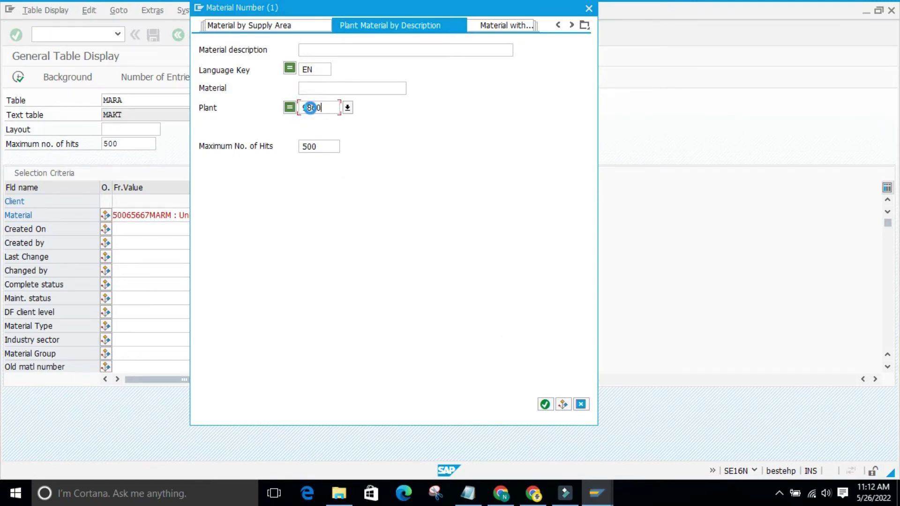
{"action": "key", "text": "Return"}
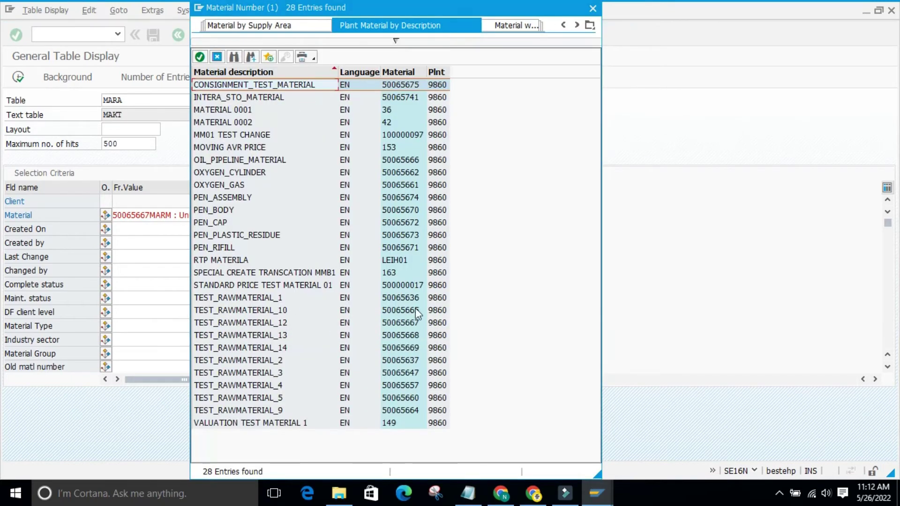
{"action": "left_click", "coordinate": [401, 324]}
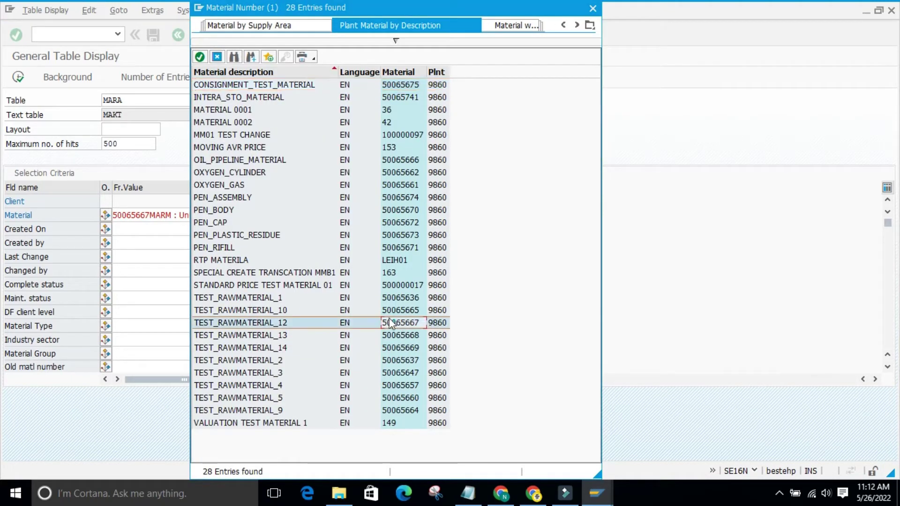
{"action": "left_click", "coordinate": [200, 57]}
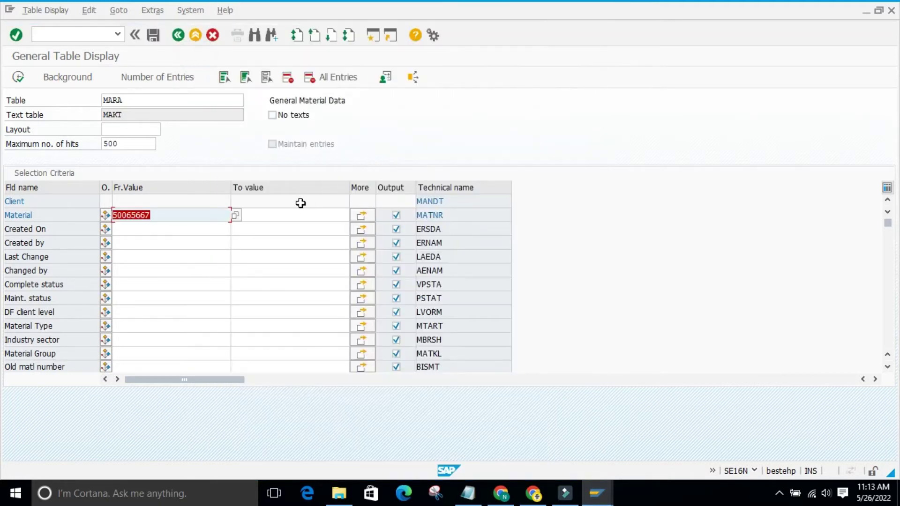
- Fill the Material To value with 50065669, based on the From number, and run the MARA selection
{"action": "left_click", "coordinate": [291, 215]}
{"action": "double_click", "coordinate": [156, 214]}
{"action": "key", "text": "ctrl+c"}
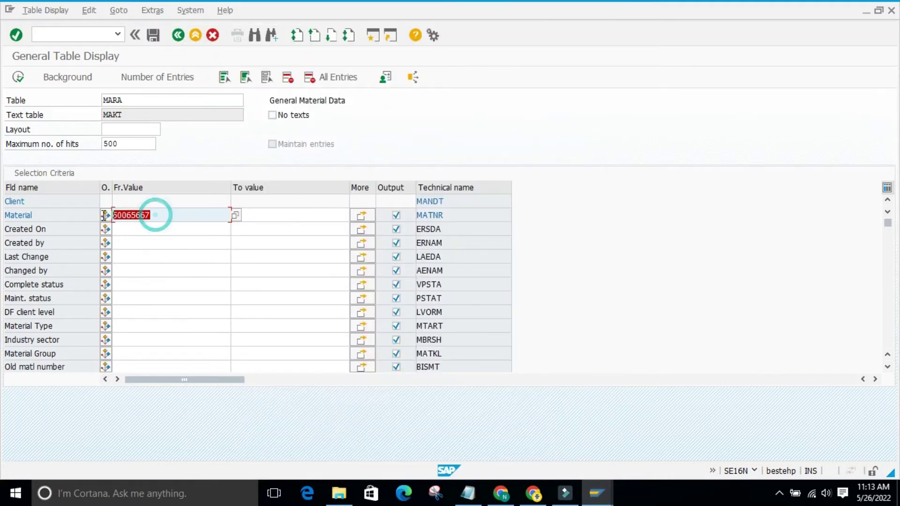
{"action": "key", "text": "Home"}
{"action": "left_click", "coordinate": [282, 212]}
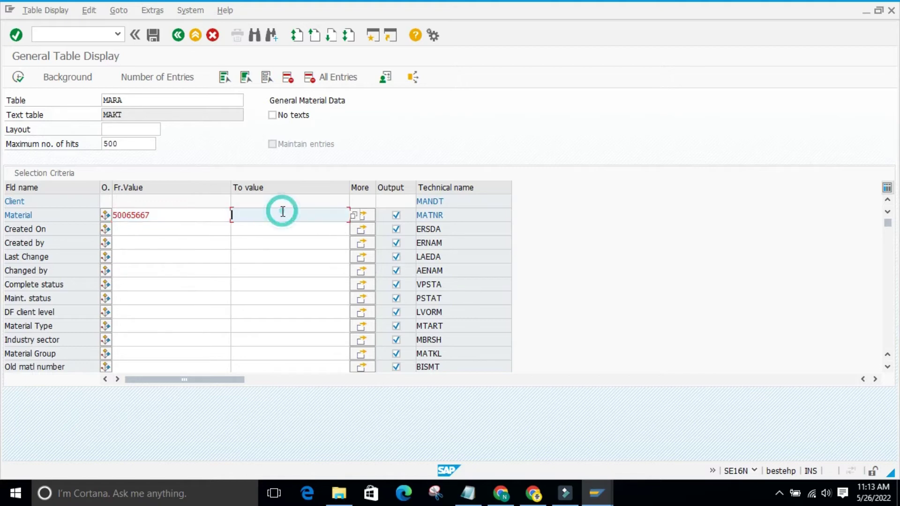
{"action": "key", "text": "ctrl+v"}
{"action": "left_click", "coordinate": [18, 77]}
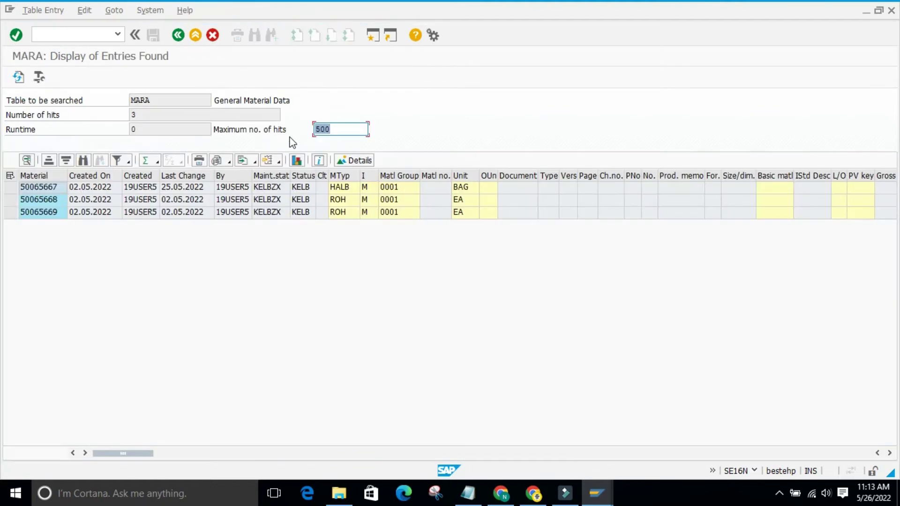
- Examine the detailed display of material 50065668 among the MARA entries, close it, and check the table's description
{"action": "left_click", "coordinate": [55, 187]}
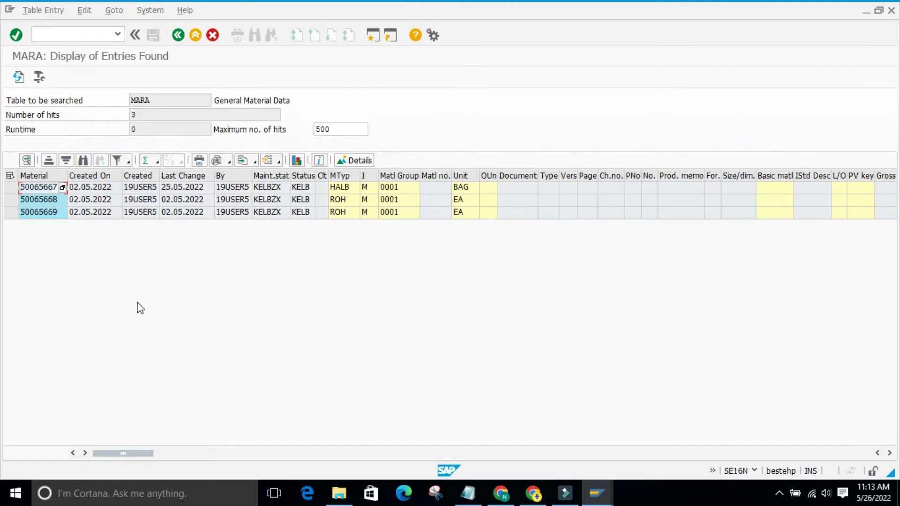
{"action": "left_click", "coordinate": [11, 201]}
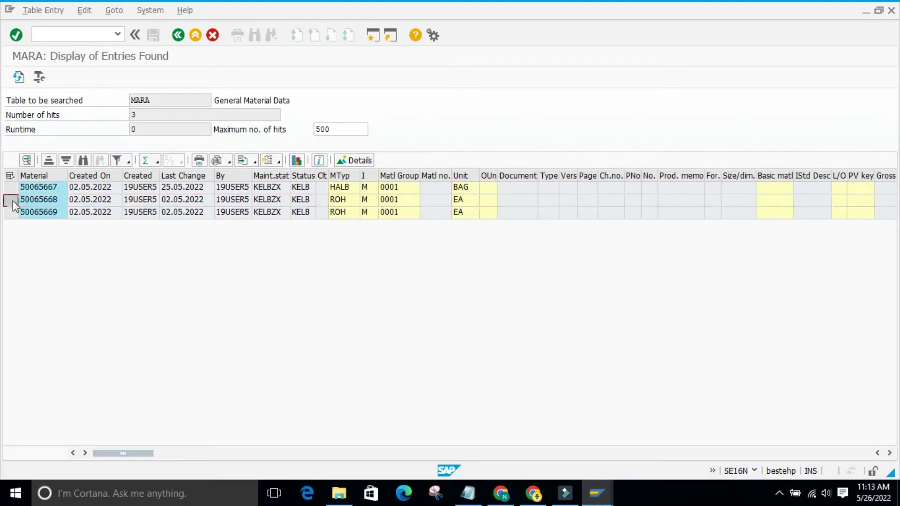
{"action": "double_click", "coordinate": [164, 201]}
{"action": "scroll", "coordinate": [283, 325], "scroll_direction": "down", "scroll_amount": 7}
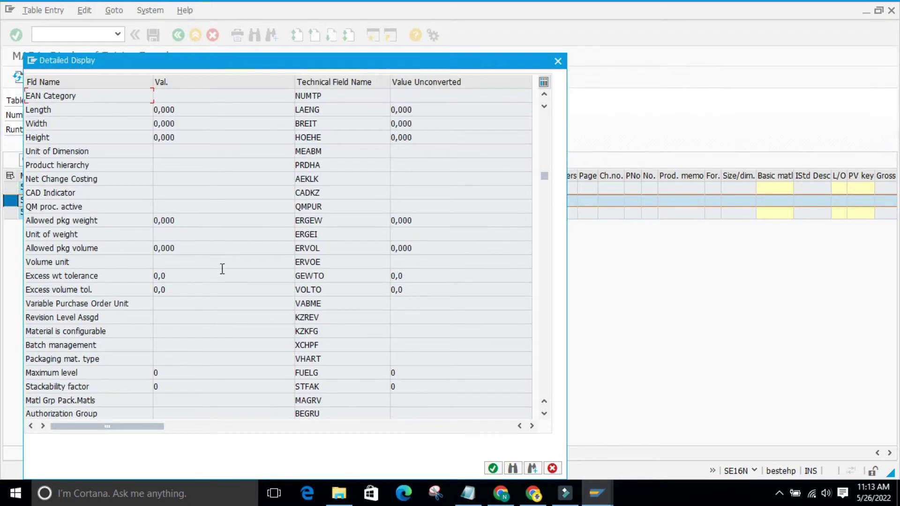
{"action": "left_click", "coordinate": [558, 62]}
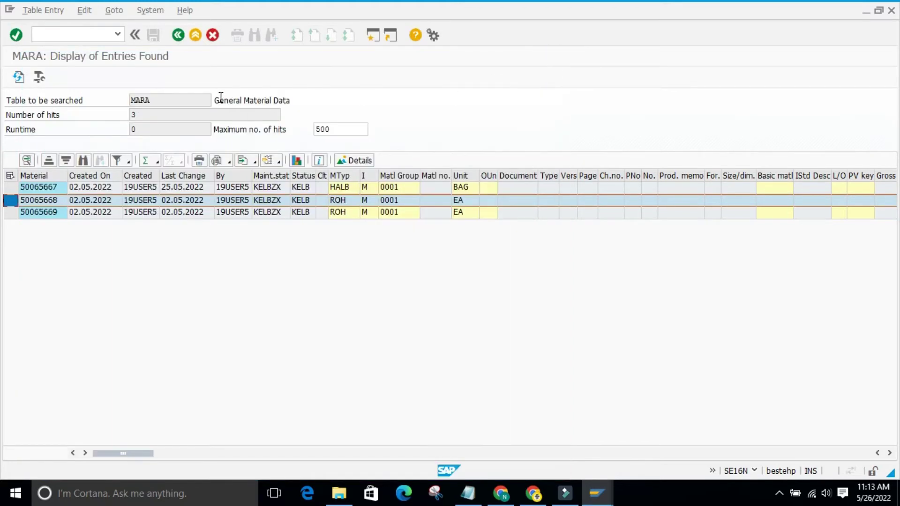
{"action": "left_click_drag", "start_coordinate": [215, 98], "coordinate": [298, 99]}
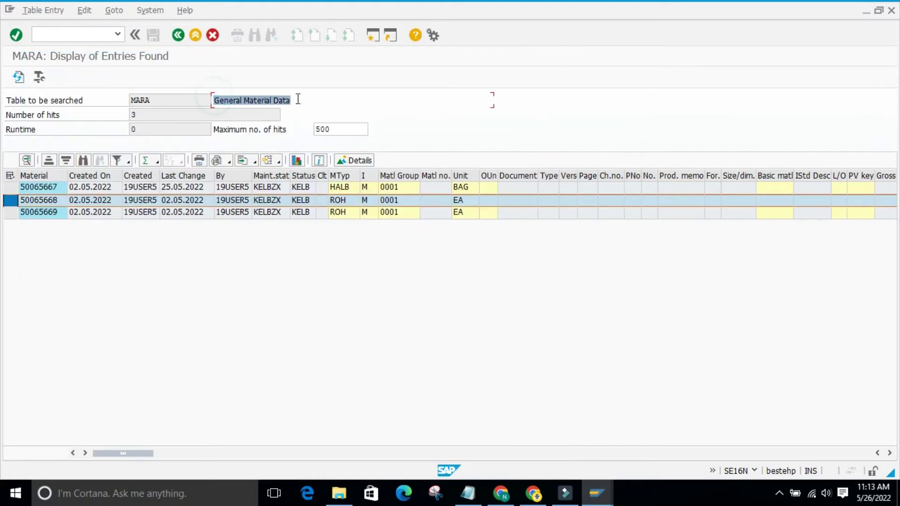
{"action": "left_click", "coordinate": [386, 300]}
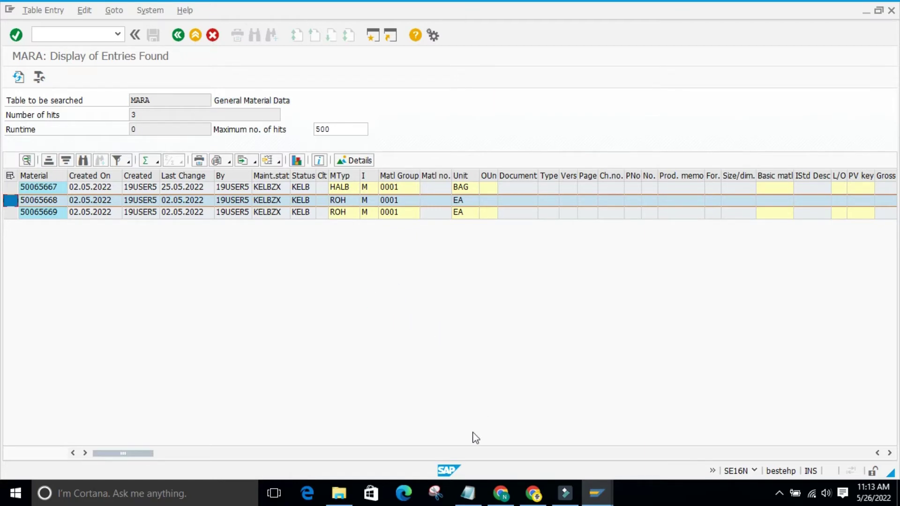
- Look up what the MARC table covers in the Notepad list of tables, and return to SAP
{"action": "left_click", "coordinate": [467, 493]}
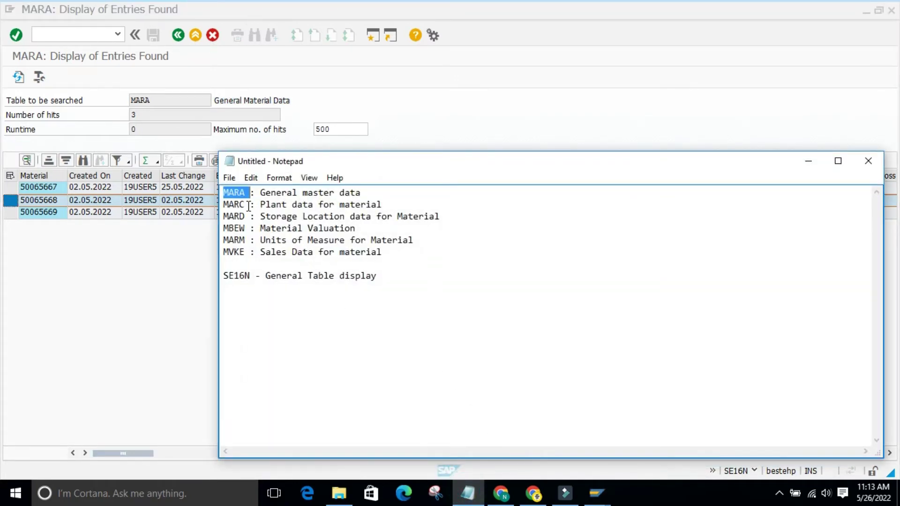
{"action": "double_click", "coordinate": [248, 207]}
{"action": "left_click_drag", "start_coordinate": [358, 346], "coordinate": [362, 346]}
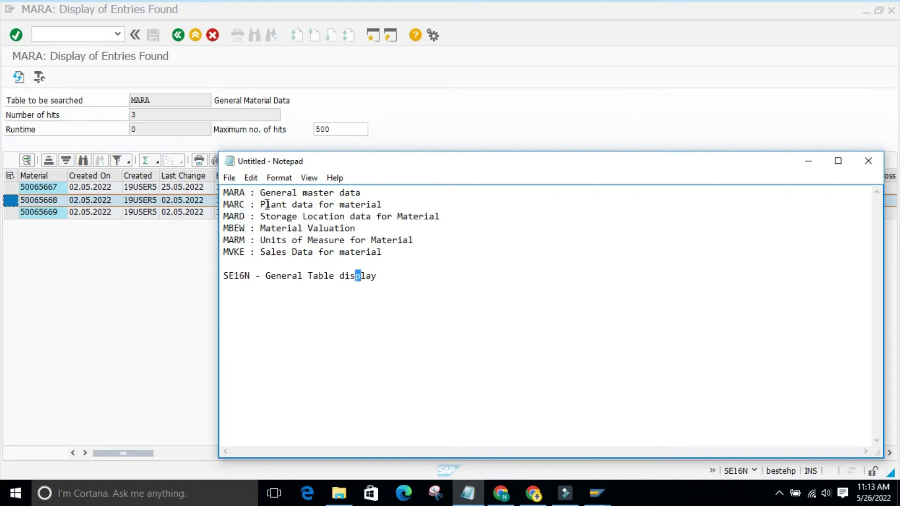
{"action": "left_click_drag", "start_coordinate": [261, 204], "coordinate": [387, 204]}
{"action": "left_click", "coordinate": [807, 161]}
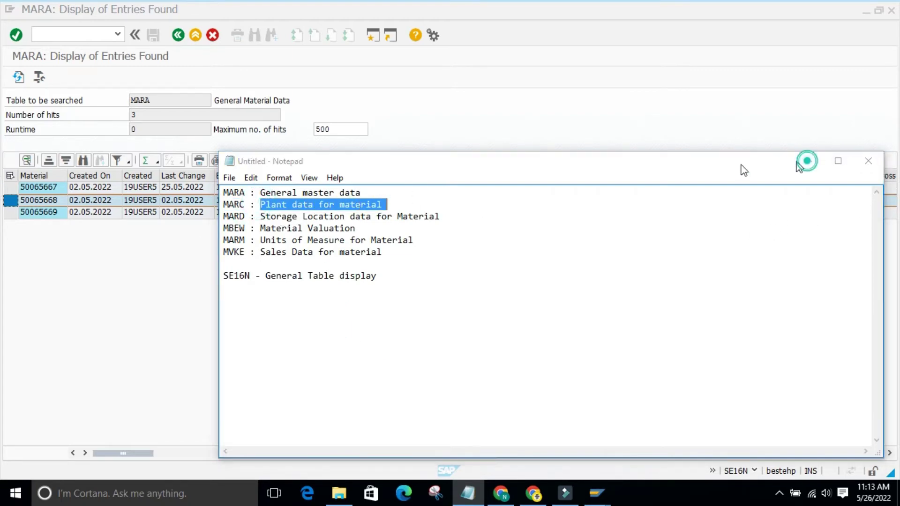
- Return from the MARA entries to the selection screen and load table MARC in place of MARA
{"action": "left_click", "coordinate": [178, 36]}
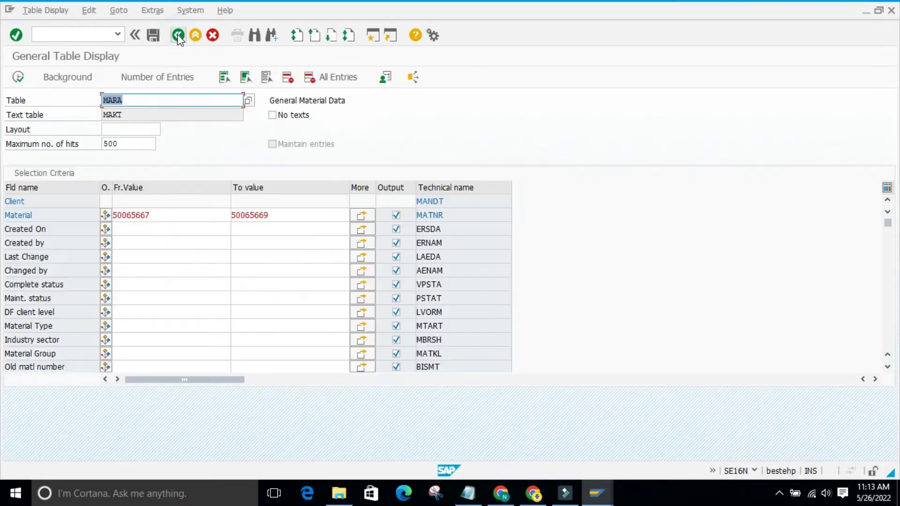
{"action": "left_click", "coordinate": [150, 100]}
{"action": "key", "text": "BackSpace"}
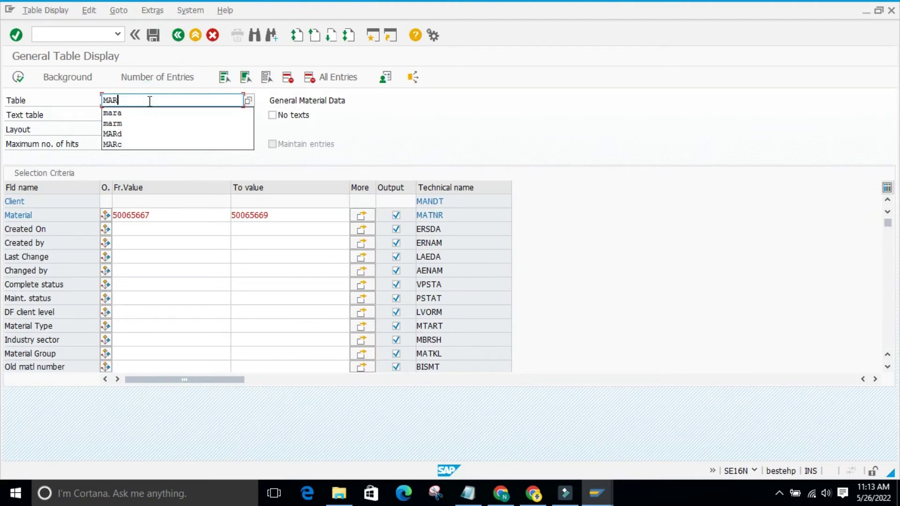
{"action": "type", "text": "c"}
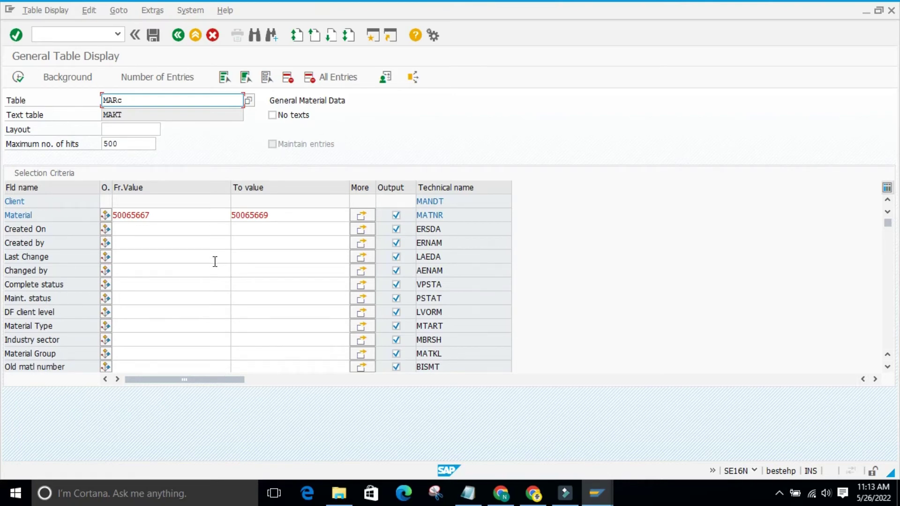
{"action": "key", "text": "Return"}
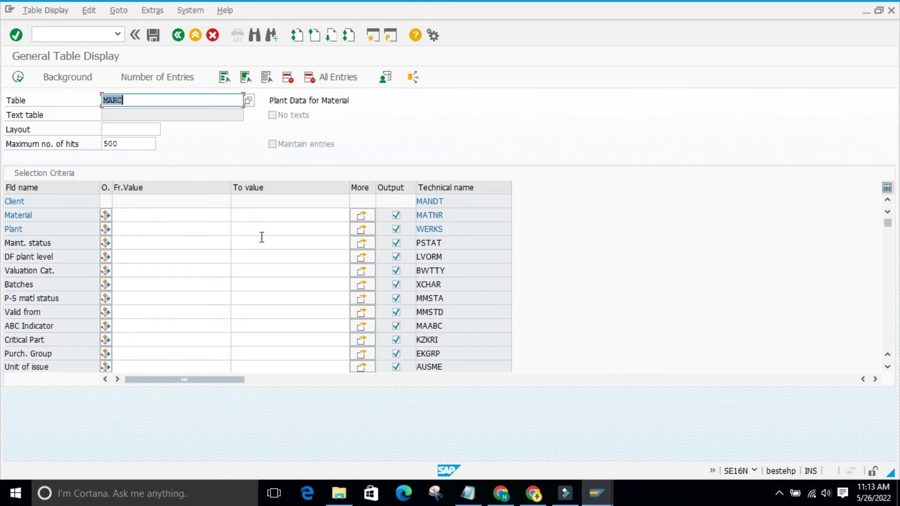
- Check the MARC table's description, set the Plant From value to 9860 and run the selection
{"action": "left_click_drag", "start_coordinate": [265, 99], "coordinate": [363, 102]}
{"action": "double_click", "coordinate": [130, 100]}
{"action": "double_click", "coordinate": [19, 229]}
{"action": "left_click", "coordinate": [140, 227]}
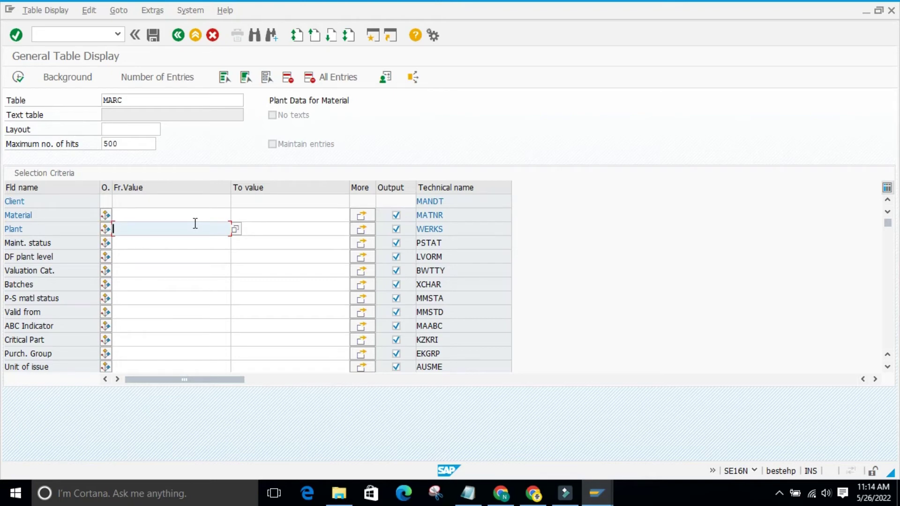
{"action": "type", "text": "9860"}
{"action": "left_click", "coordinate": [18, 77]}
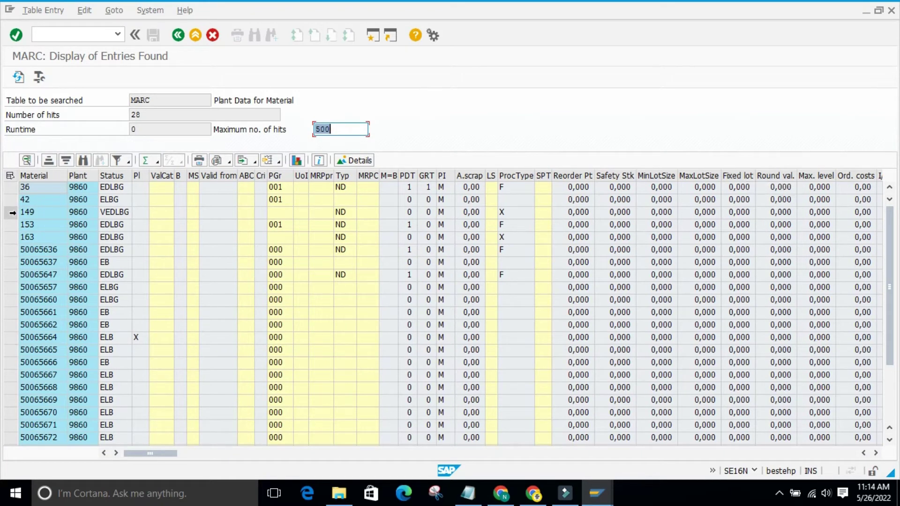
- Examine the plant-level fields in the detailed display of material 149 among the MARC entries, and close it
{"action": "left_click", "coordinate": [10, 214]}
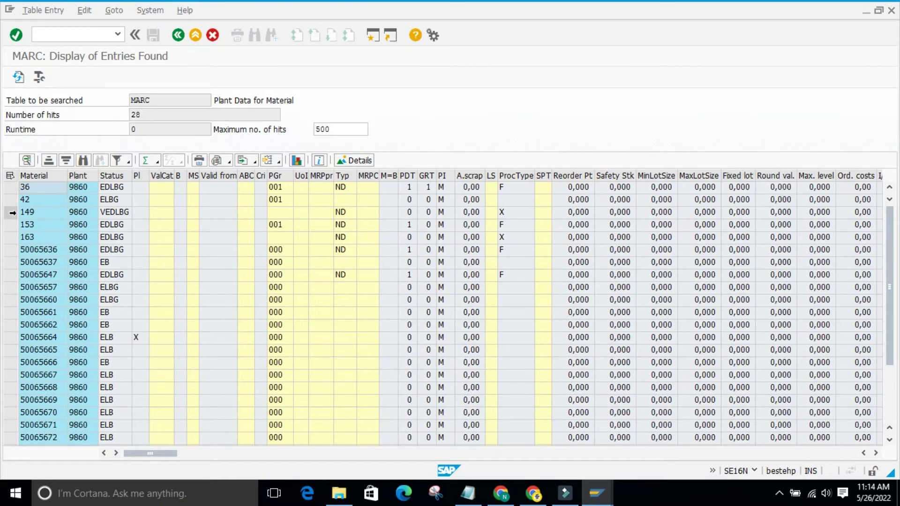
{"action": "double_click", "coordinate": [230, 218]}
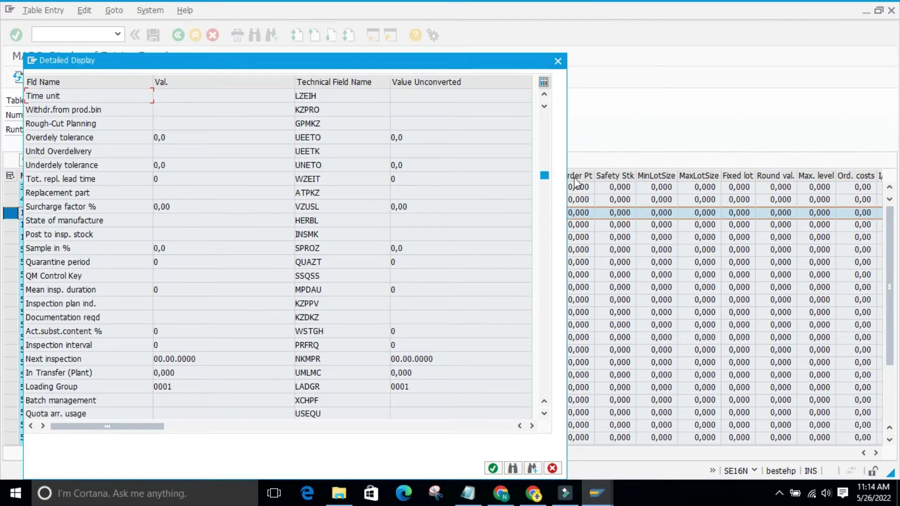
{"action": "left_click", "coordinate": [544, 175]}
{"action": "left_click_drag", "start_coordinate": [547, 114], "coordinate": [545, 115]}
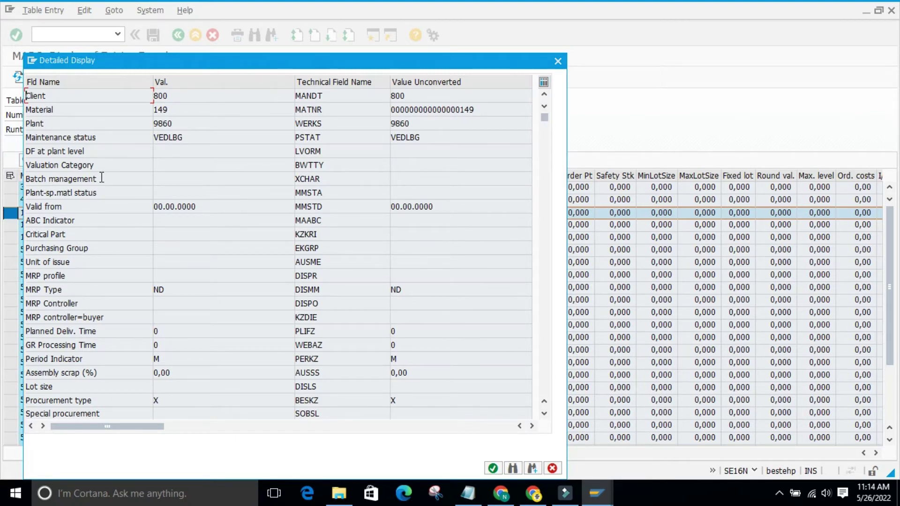
{"action": "scroll", "coordinate": [58, 287], "scroll_direction": "down", "scroll_amount": 1}
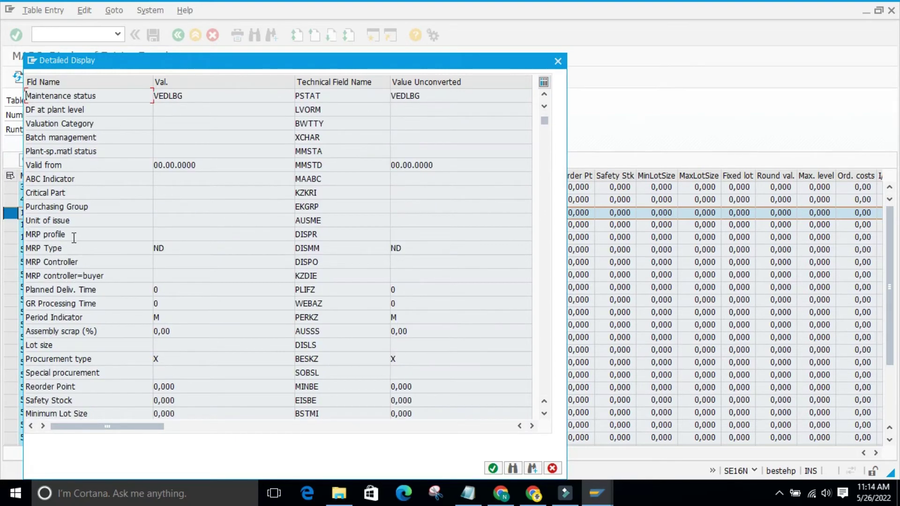
{"action": "scroll", "coordinate": [101, 301], "scroll_direction": "down", "scroll_amount": 1}
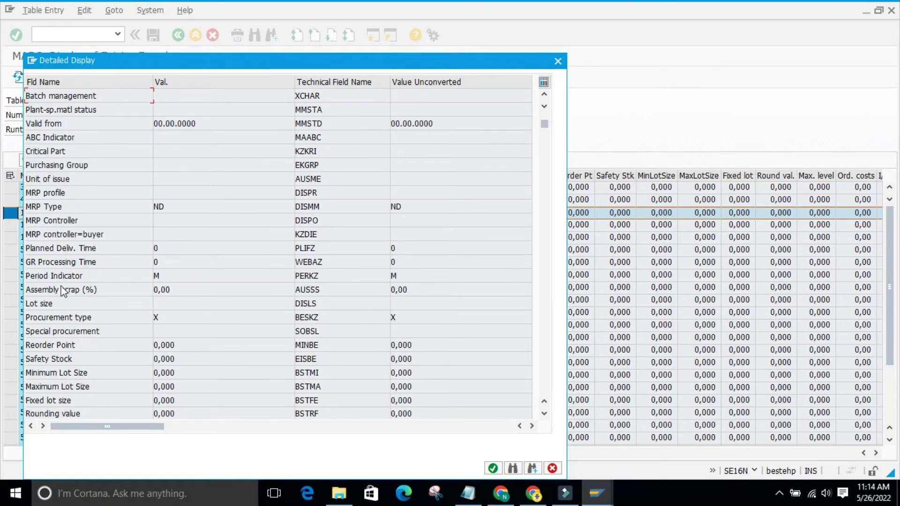
{"action": "scroll", "coordinate": [77, 344], "scroll_direction": "down", "scroll_amount": 1}
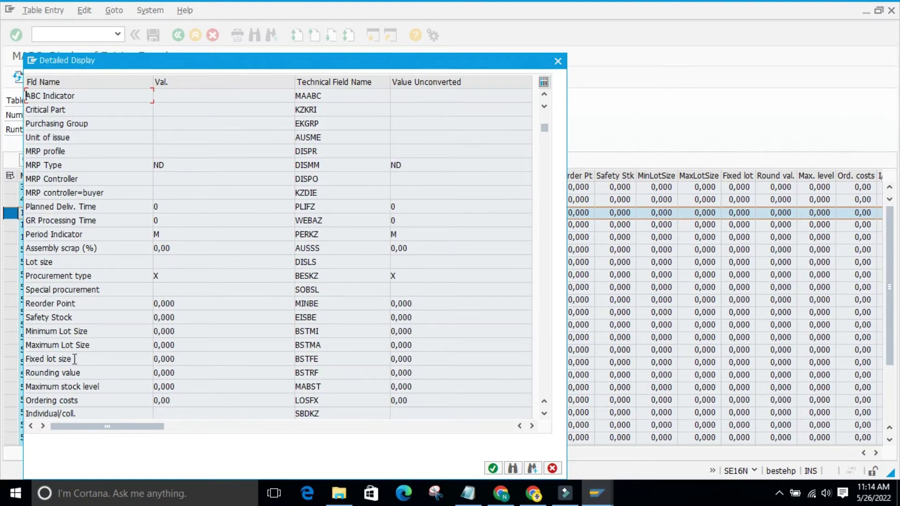
{"action": "scroll", "coordinate": [63, 301], "scroll_direction": "down", "scroll_amount": 1}
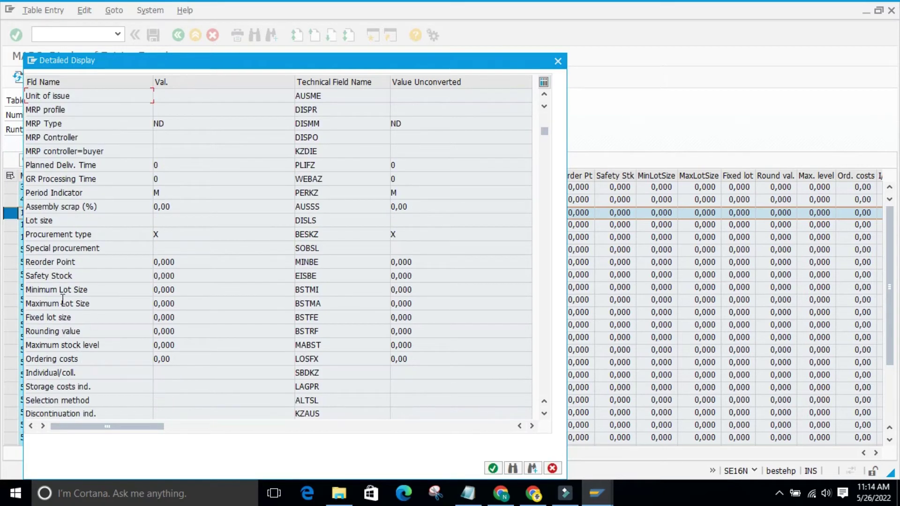
{"action": "scroll", "coordinate": [76, 291], "scroll_direction": "up", "scroll_amount": 4}
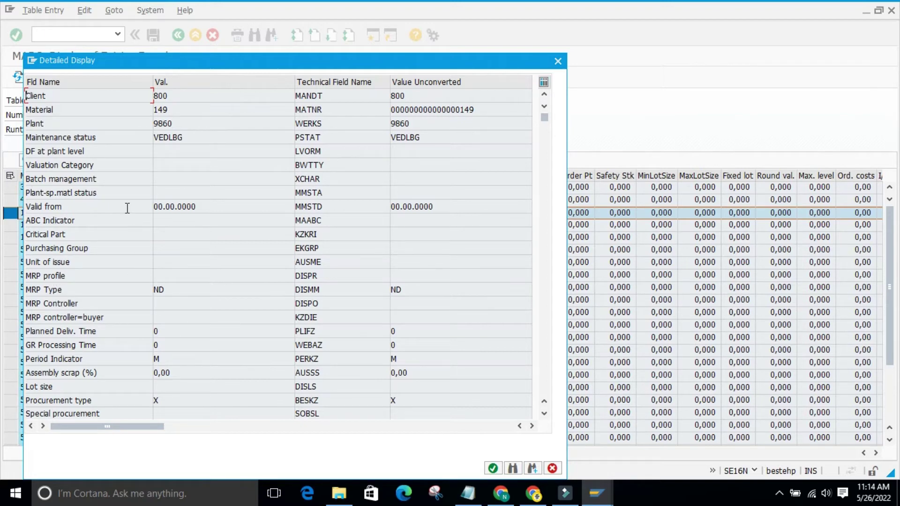
{"action": "left_click", "coordinate": [561, 63]}
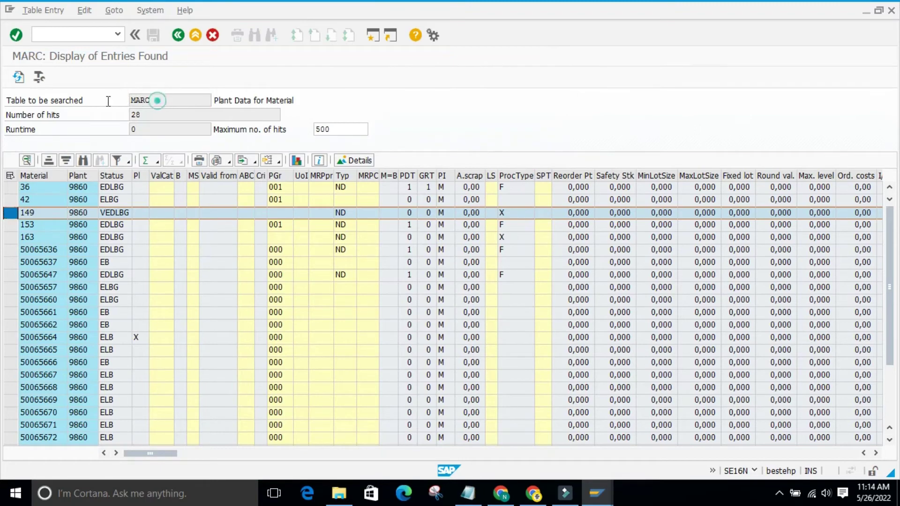
{"action": "double_click", "coordinate": [141, 100]}
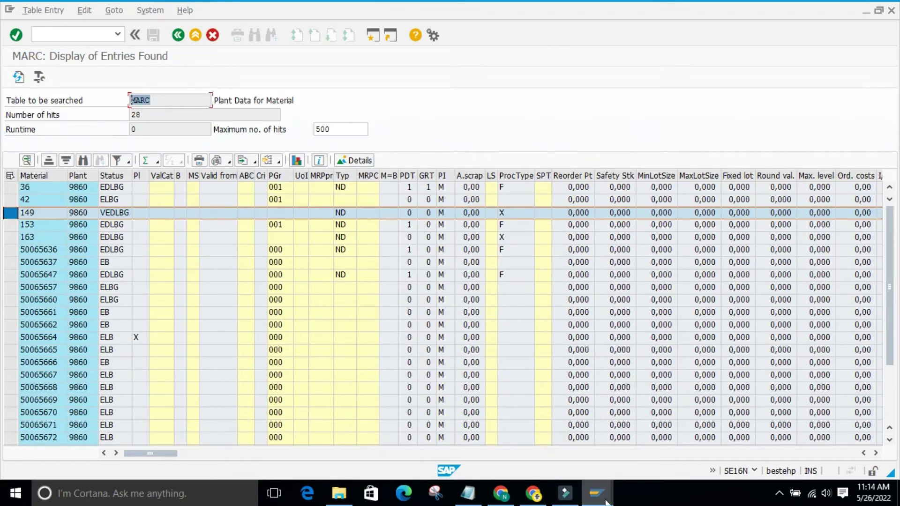
- Look up the MARD table and its description in the Notepad list, and return to SAP
{"action": "left_click", "coordinate": [468, 493]}
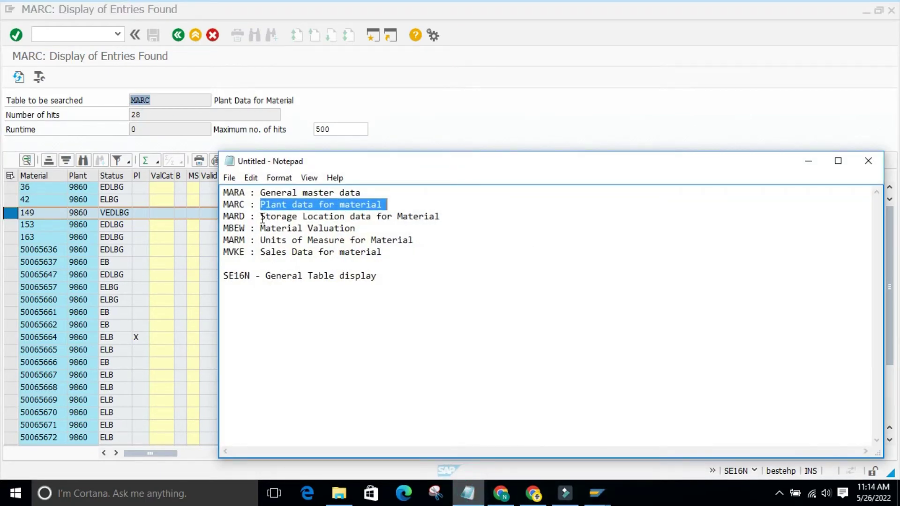
{"action": "left_click_drag", "start_coordinate": [262, 219], "coordinate": [478, 221]}
{"action": "left_click", "coordinate": [354, 326]}
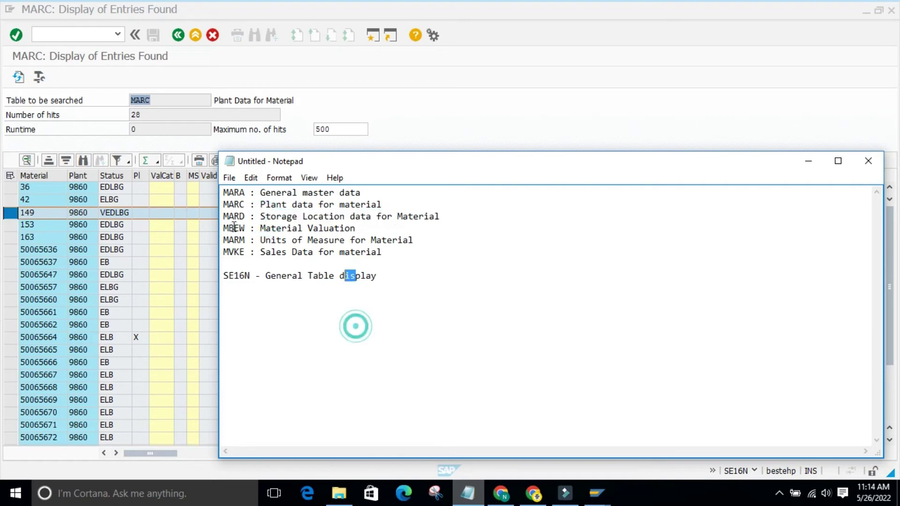
{"action": "double_click", "coordinate": [245, 216]}
{"action": "left_click", "coordinate": [809, 161]}
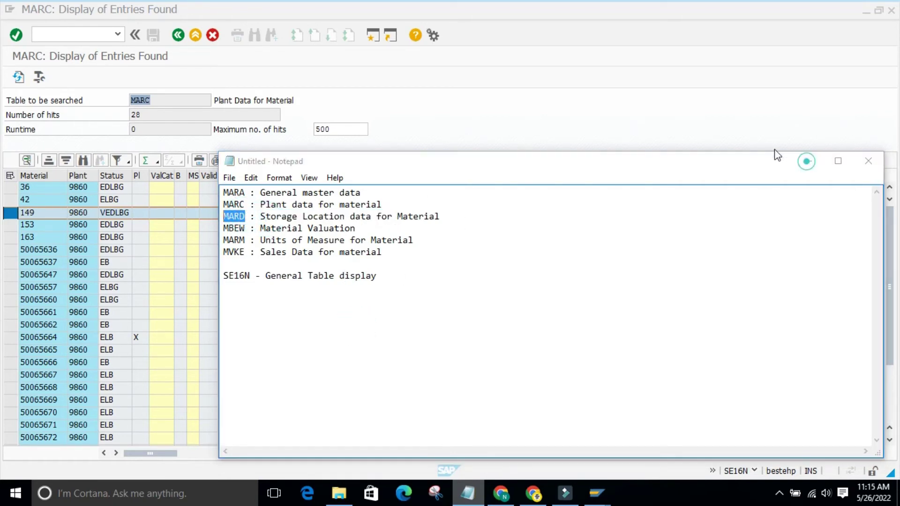
- Go back from the MARC entries to the selection screen and load table MARD
{"action": "left_click", "coordinate": [177, 35]}
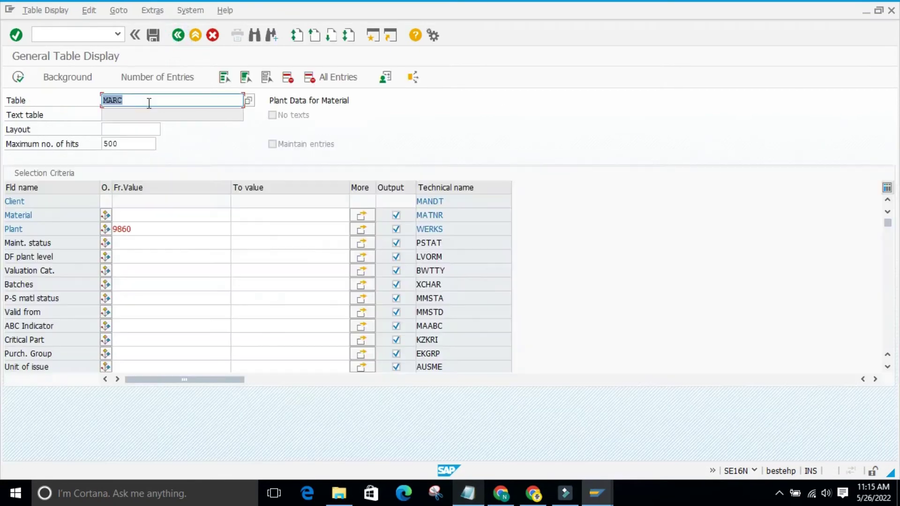
{"action": "left_click", "coordinate": [143, 101]}
{"action": "key", "text": "BackSpace"}
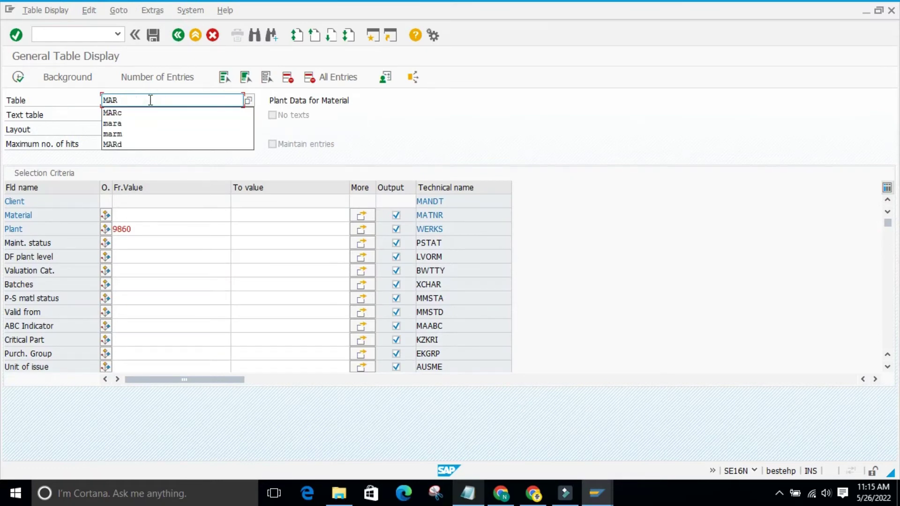
{"action": "type", "text": "d"}
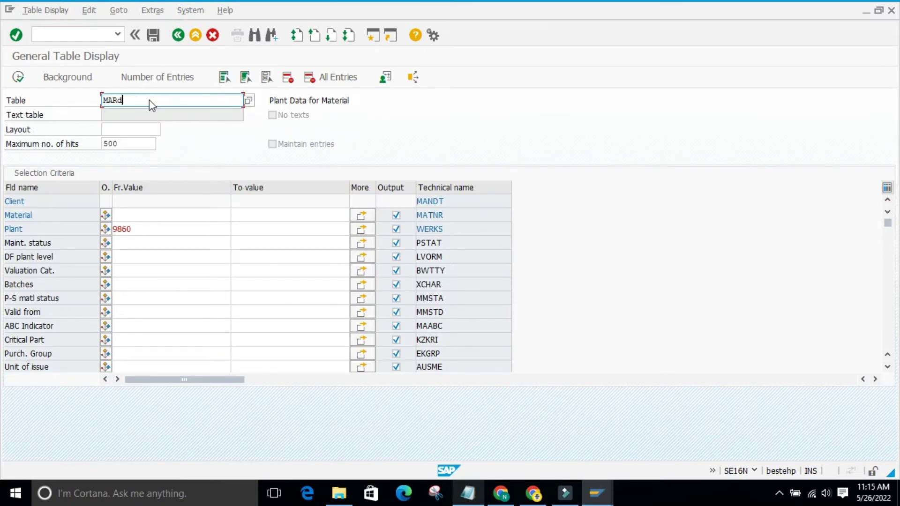
{"action": "key", "text": "Return"}
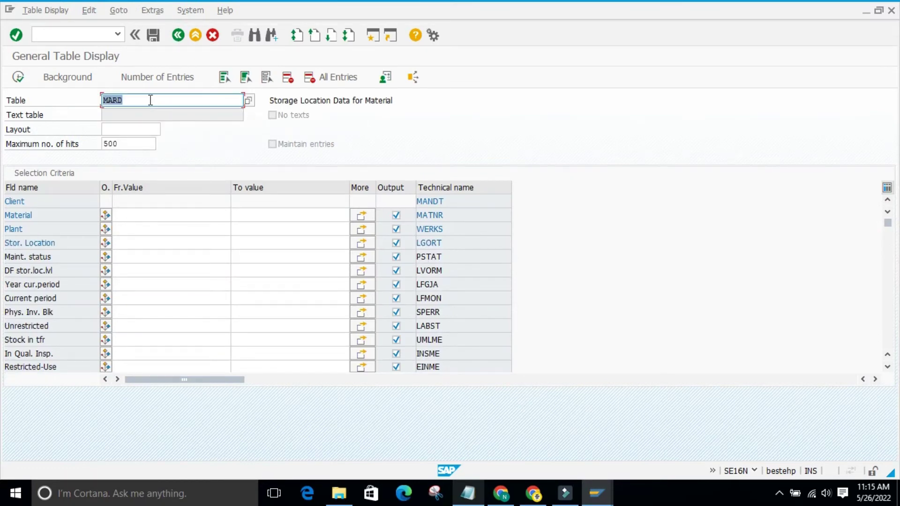
- Set the Plant From value to 9860 in the MARD selection criteria
{"action": "left_click", "coordinate": [74, 241]}
{"action": "left_click", "coordinate": [143, 253]}
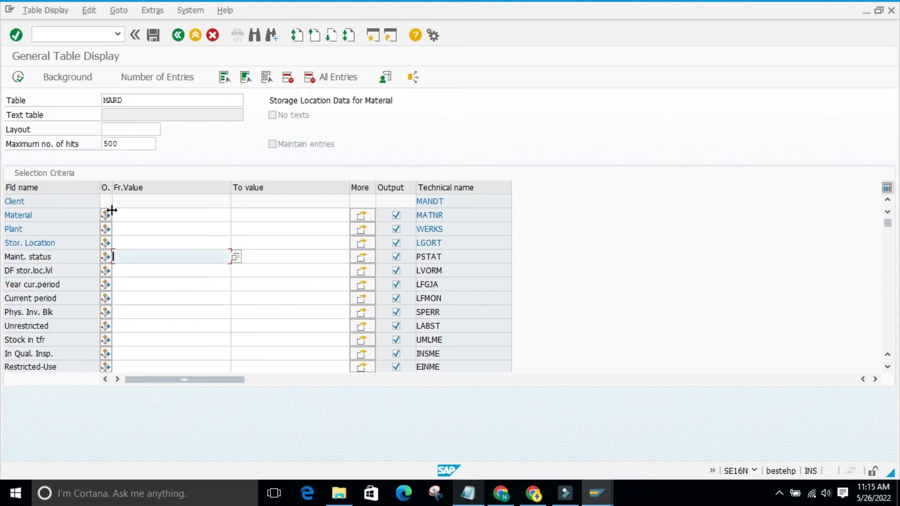
{"action": "left_click", "coordinate": [117, 227]}
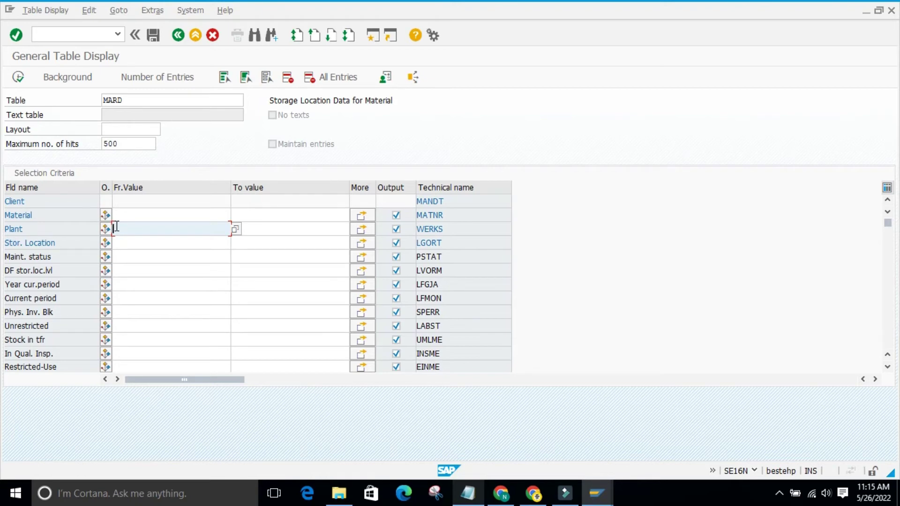
{"action": "left_click", "coordinate": [129, 242]}
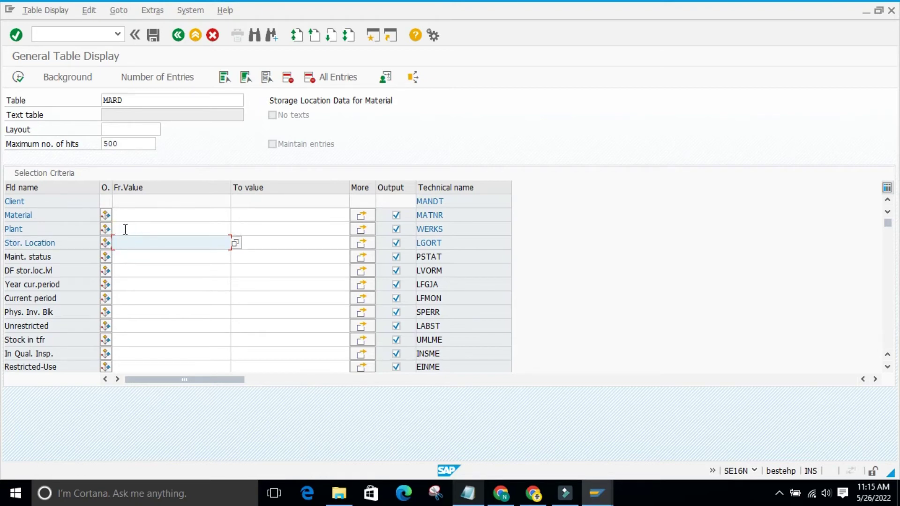
{"action": "left_click", "coordinate": [124, 229]}
{"action": "type", "text": "9860"}
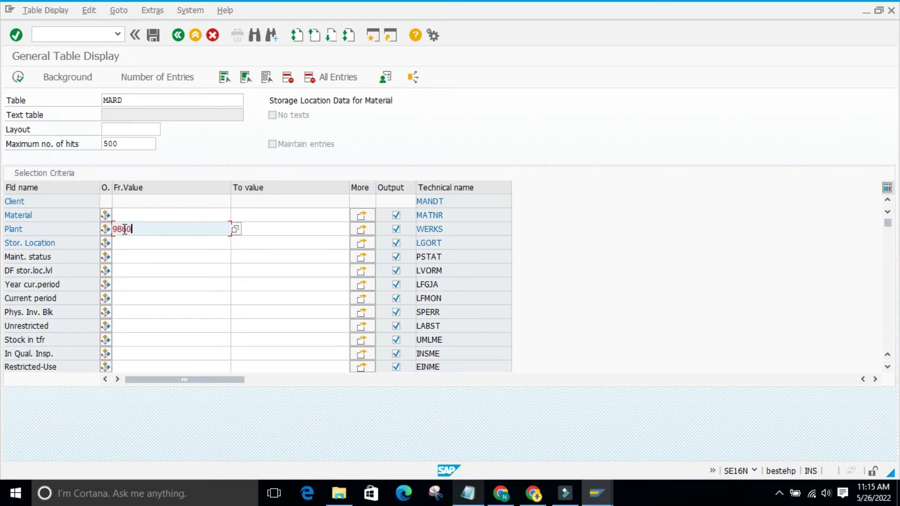
- Set the Stor. Location From value to 0001, run the MARD selection and look through the listed entries
{"action": "left_click", "coordinate": [151, 243]}
{"action": "type", "text": "00"}
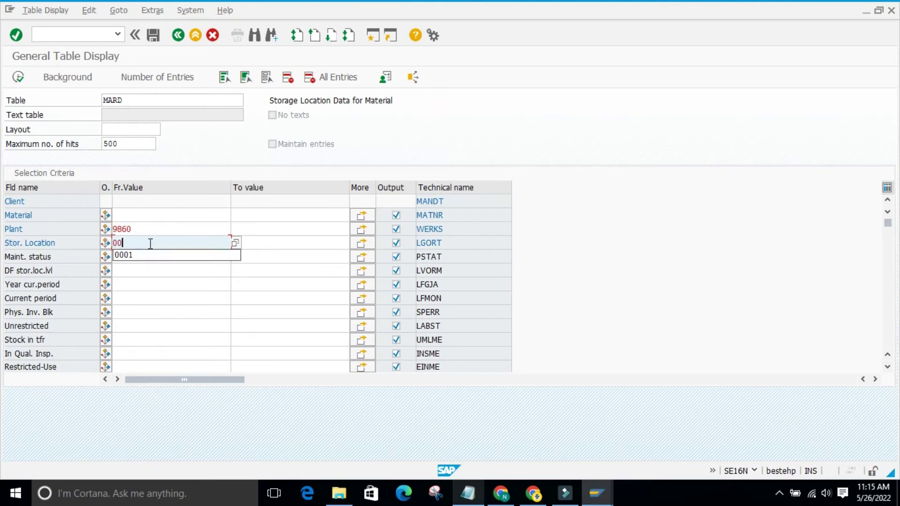
{"action": "type", "text": "0"}
{"action": "key", "text": "Down"}
{"action": "key", "text": "Return"}
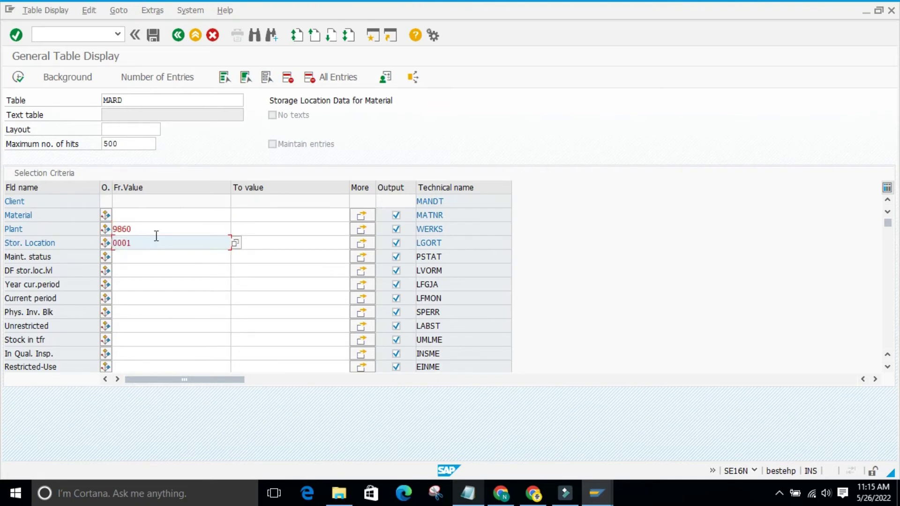
{"action": "left_click", "coordinate": [18, 77]}
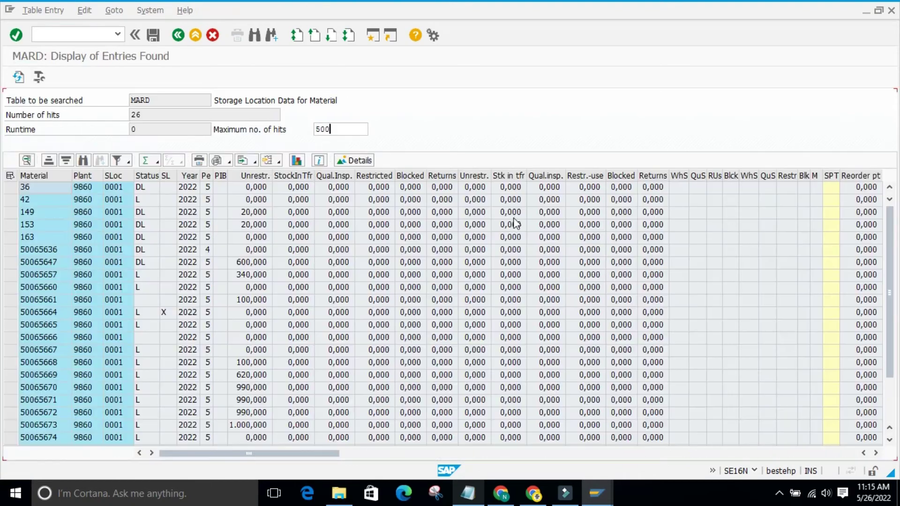
{"action": "scroll", "coordinate": [525, 262], "scroll_direction": "down", "scroll_amount": 2}
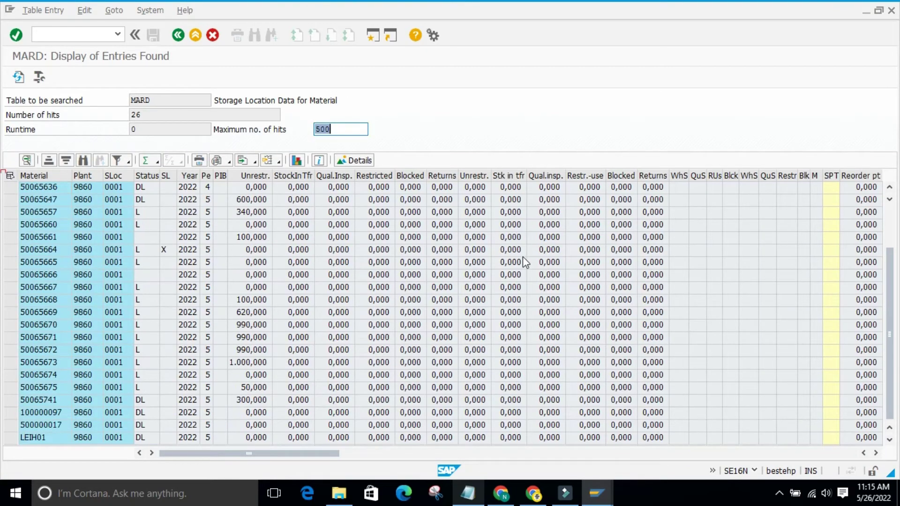
{"action": "scroll", "coordinate": [582, 258], "scroll_direction": "up", "scroll_amount": 2}
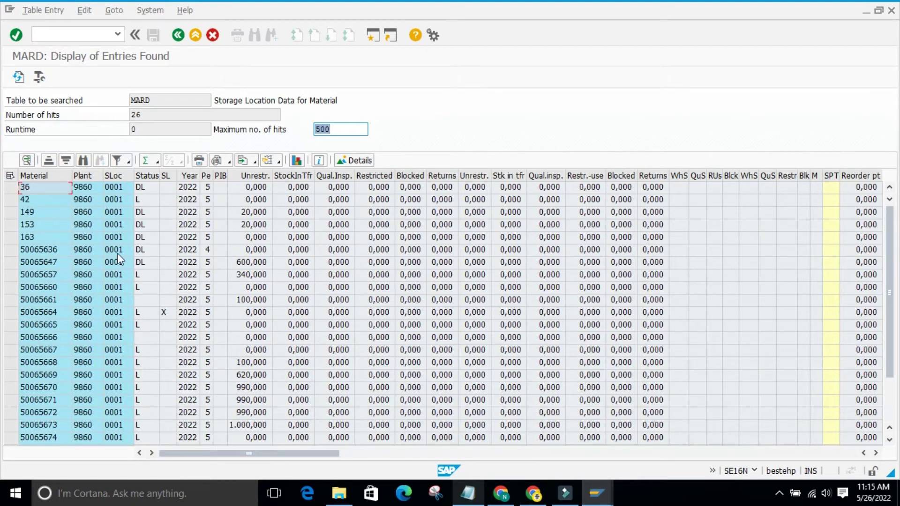
- Open the detailed display of the MARD entry for material 149 and review its storage location, deletion flag, period and inventory block fields
{"action": "left_click", "coordinate": [11, 214]}
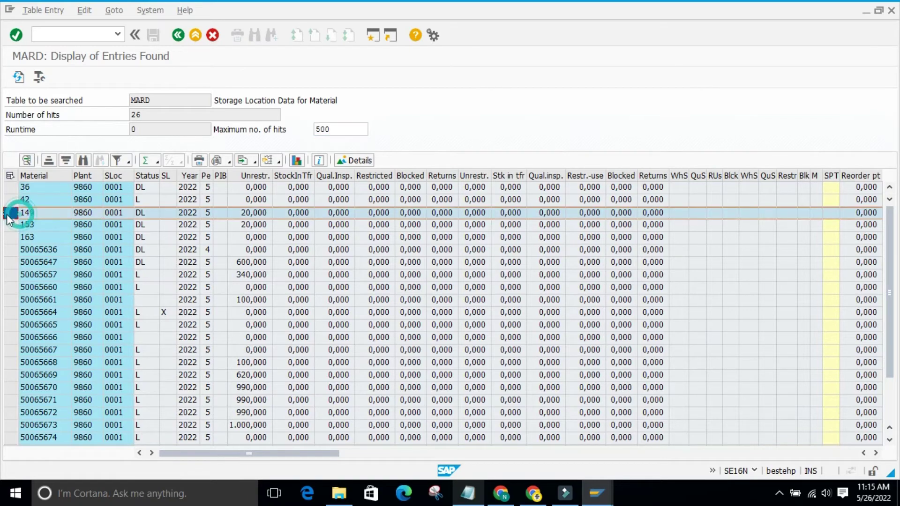
{"action": "double_click", "coordinate": [9, 215]}
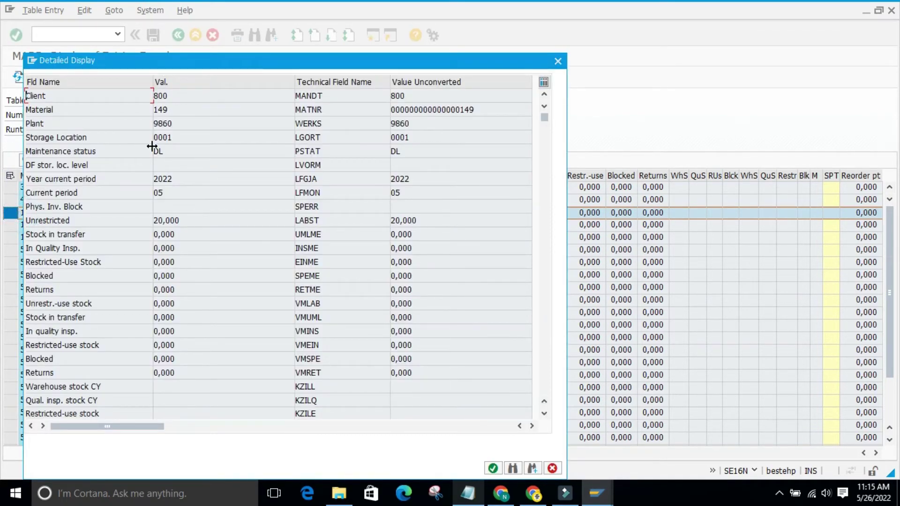
{"action": "double_click", "coordinate": [163, 137]}
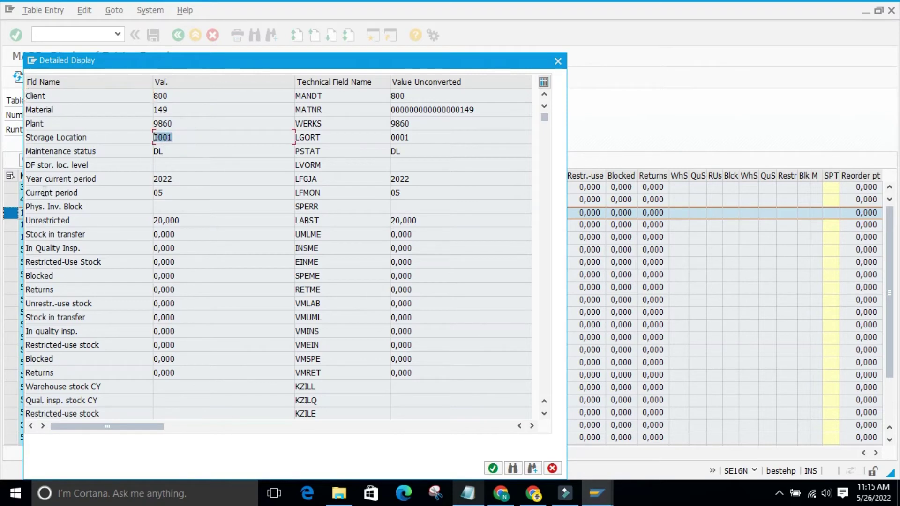
{"action": "double_click", "coordinate": [95, 165]}
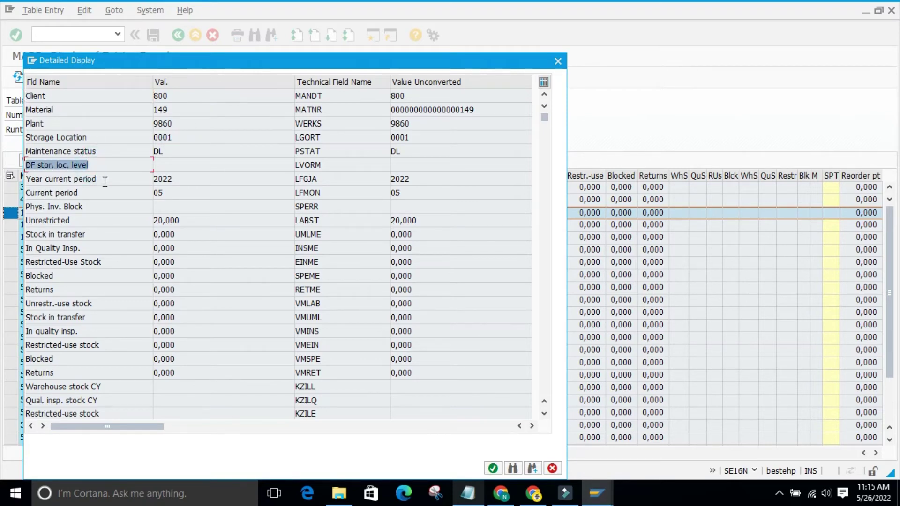
{"action": "double_click", "coordinate": [104, 180]}
{"action": "double_click", "coordinate": [101, 193]}
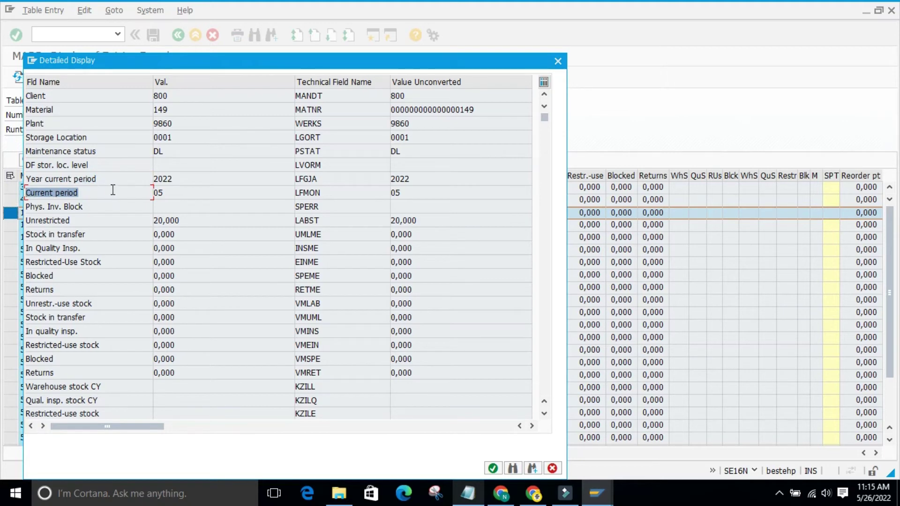
{"action": "double_click", "coordinate": [91, 207]}
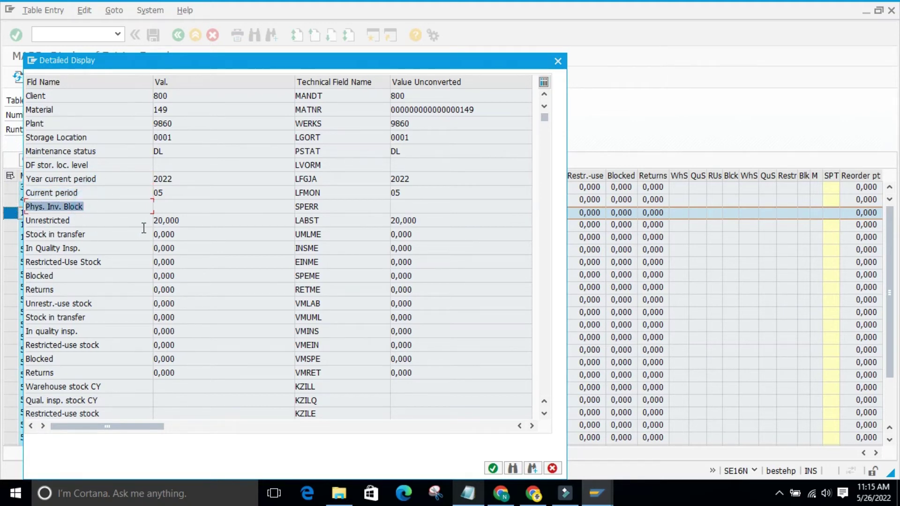
- Examine the stock fields from Unrestricted to Blocked and the remaining MARD fields of material 149, and close the detailed display
{"action": "left_click", "coordinate": [201, 220]}
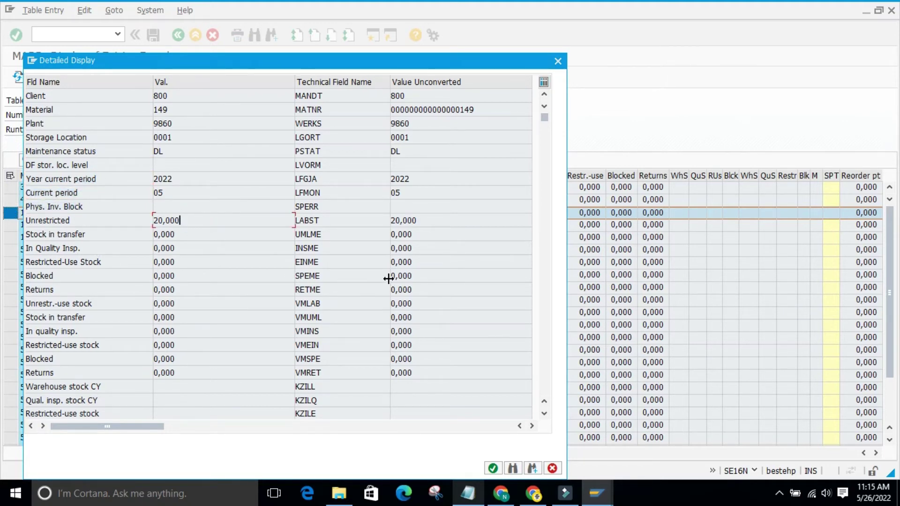
{"action": "double_click", "coordinate": [198, 220]}
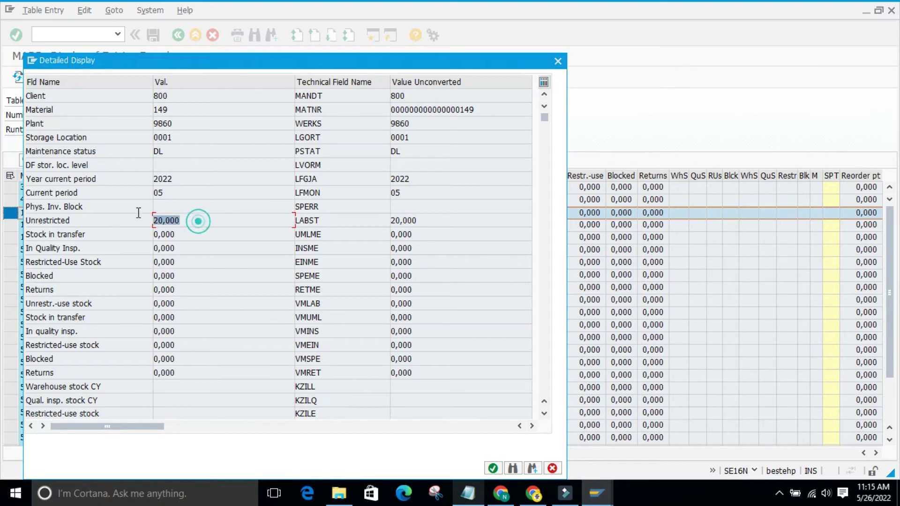
{"action": "double_click", "coordinate": [195, 221]}
{"action": "double_click", "coordinate": [189, 221]}
{"action": "double_click", "coordinate": [189, 223]}
{"action": "double_click", "coordinate": [179, 233]}
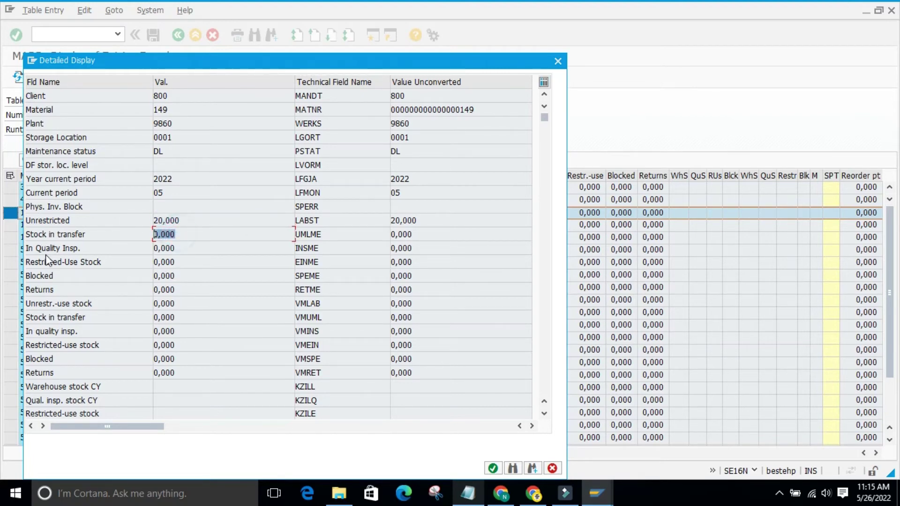
{"action": "double_click", "coordinate": [185, 253]}
{"action": "double_click", "coordinate": [172, 263]}
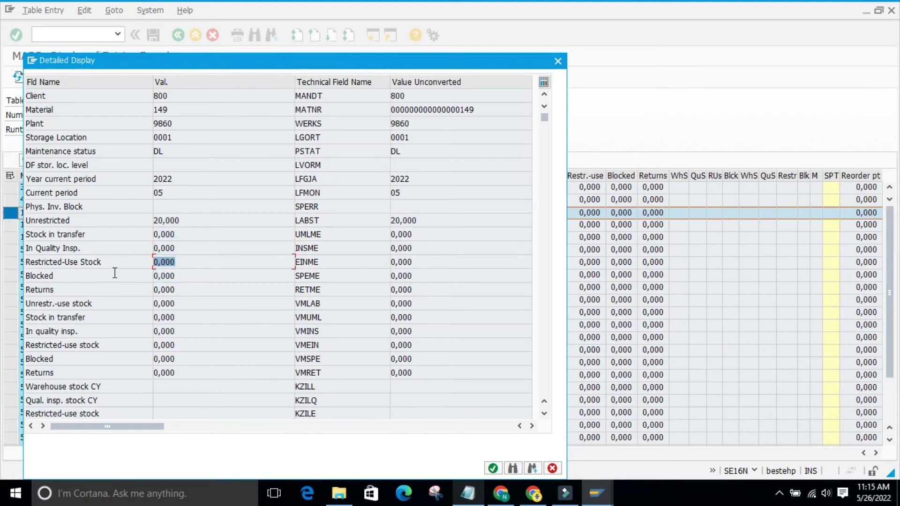
{"action": "double_click", "coordinate": [70, 277]}
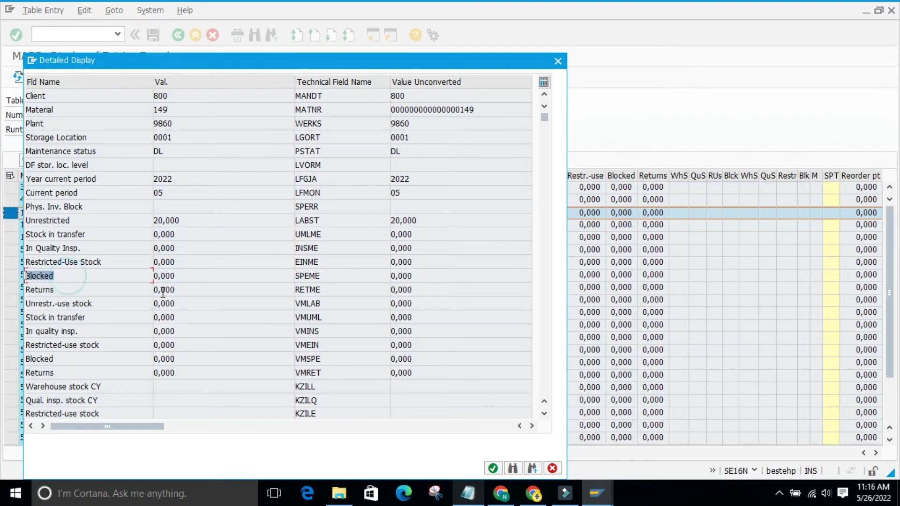
{"action": "scroll", "coordinate": [202, 281], "scroll_direction": "down", "scroll_amount": 4}
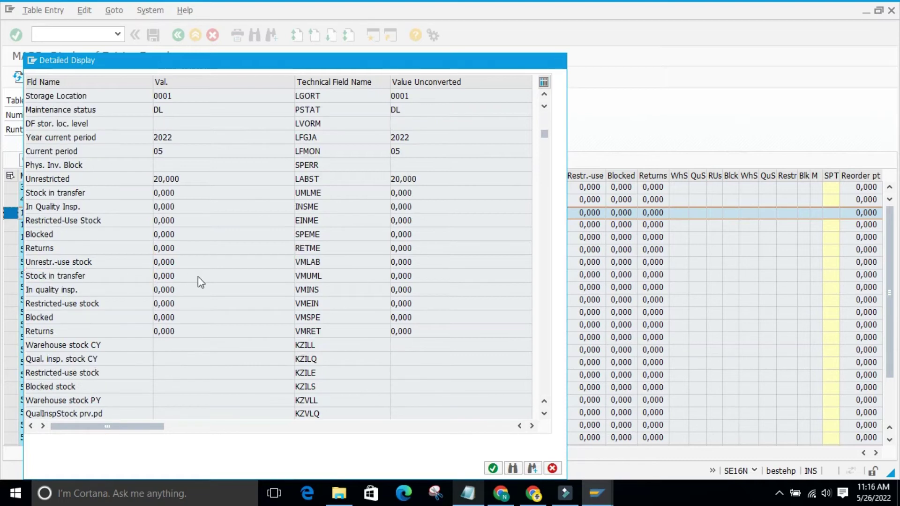
{"action": "scroll", "coordinate": [175, 262], "scroll_direction": "down", "scroll_amount": 6}
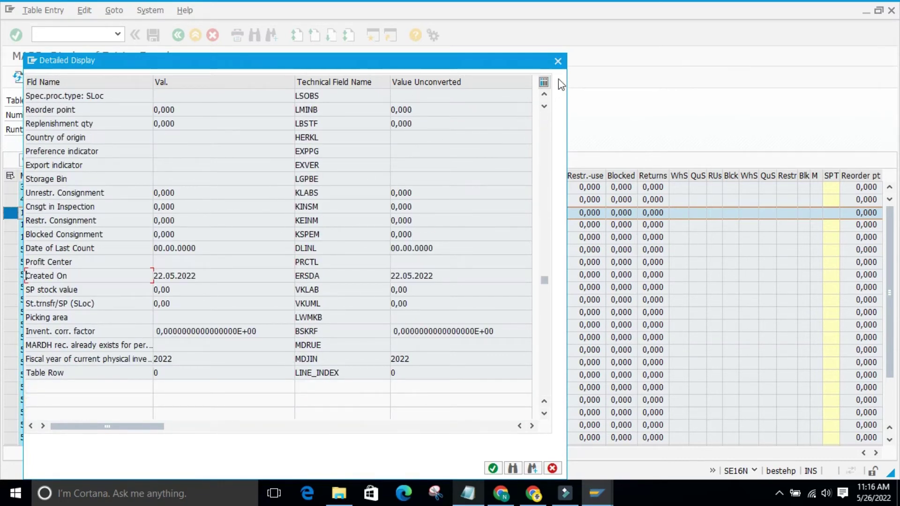
{"action": "left_click", "coordinate": [558, 61]}
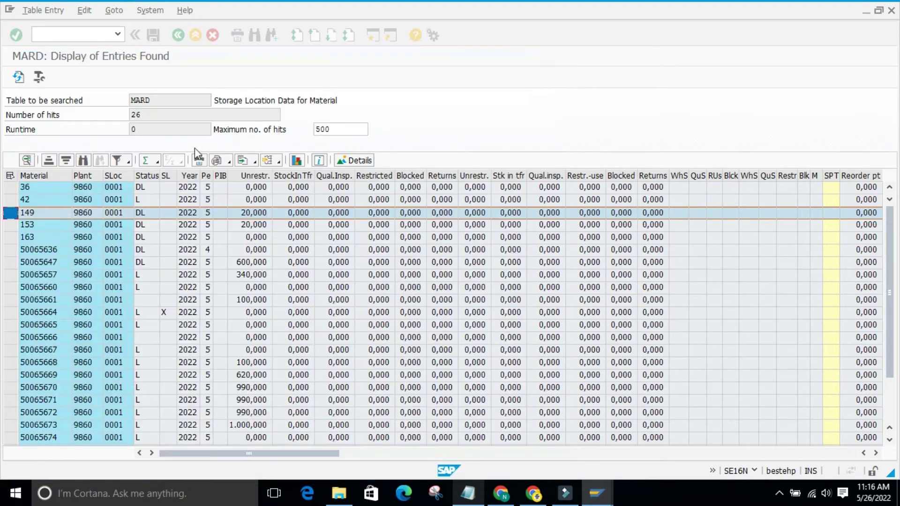
- Look up the MBEW table and its description in the Notepad list, and return to the MARD entries in SAP
{"action": "double_click", "coordinate": [156, 102]}
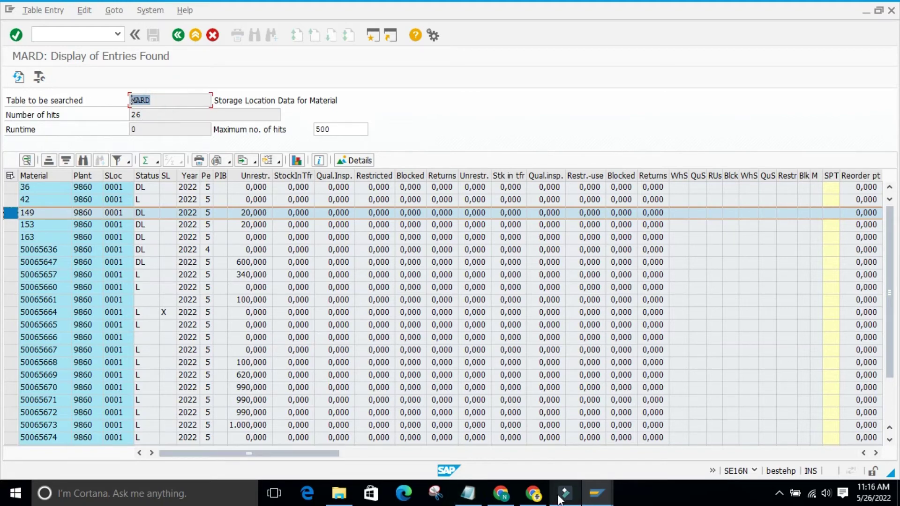
{"action": "left_click", "coordinate": [467, 493]}
{"action": "left_click", "coordinate": [514, 316]}
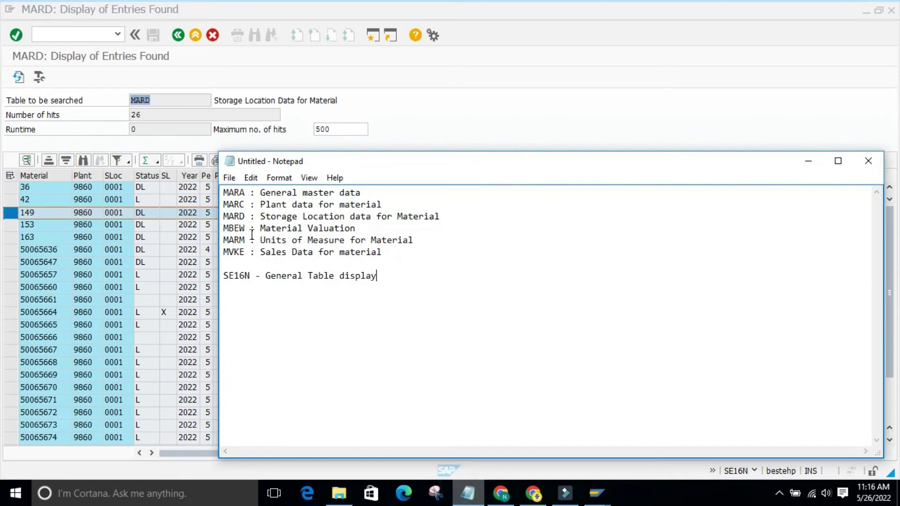
{"action": "left_click_drag", "start_coordinate": [363, 229], "coordinate": [212, 233]}
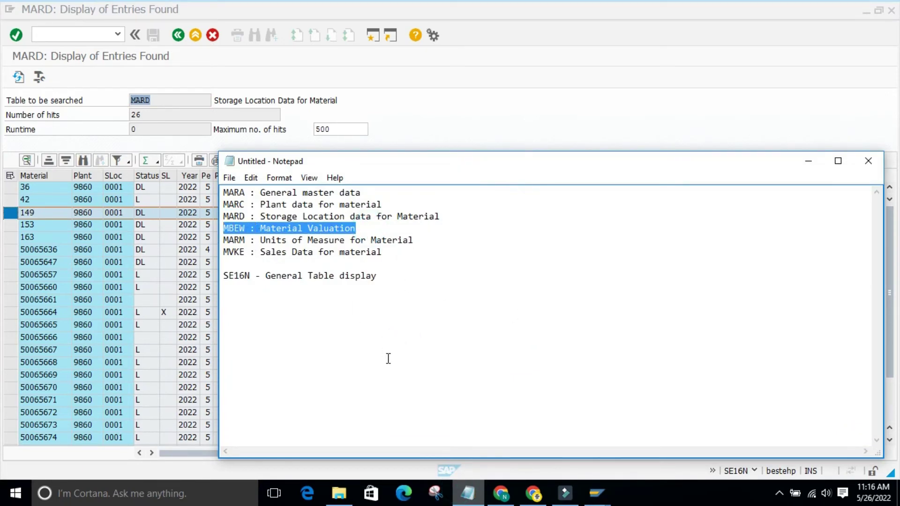
{"action": "left_click", "coordinate": [322, 323]}
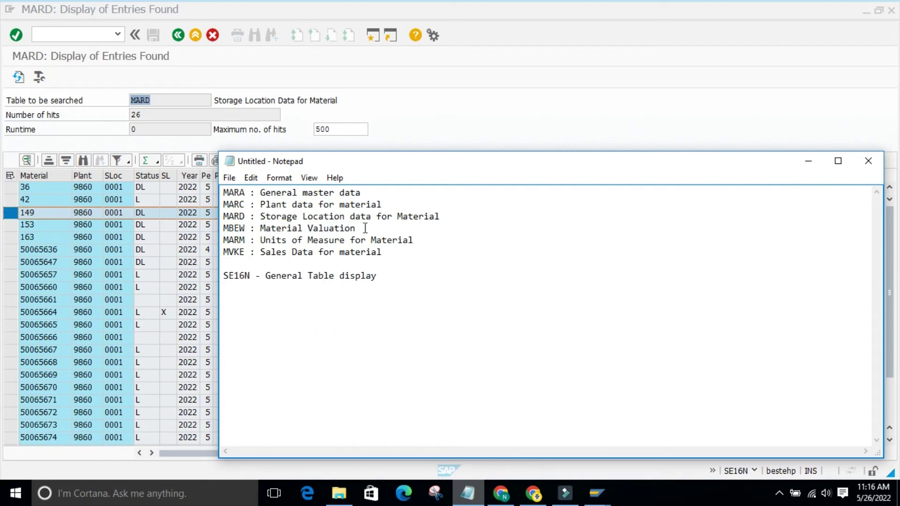
{"action": "left_click_drag", "start_coordinate": [363, 229], "coordinate": [221, 230]}
{"action": "left_click_drag", "start_coordinate": [356, 343], "coordinate": [362, 344]}
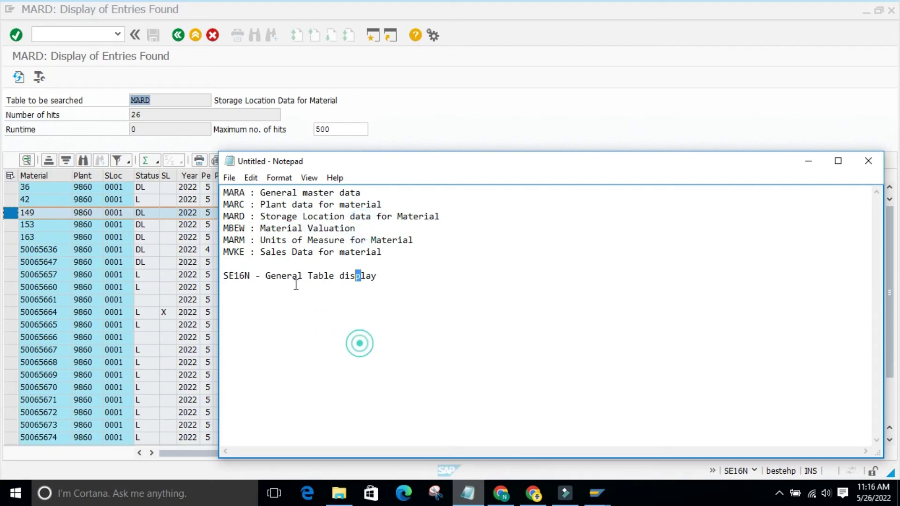
{"action": "double_click", "coordinate": [246, 228]}
{"action": "left_click", "coordinate": [398, 389]}
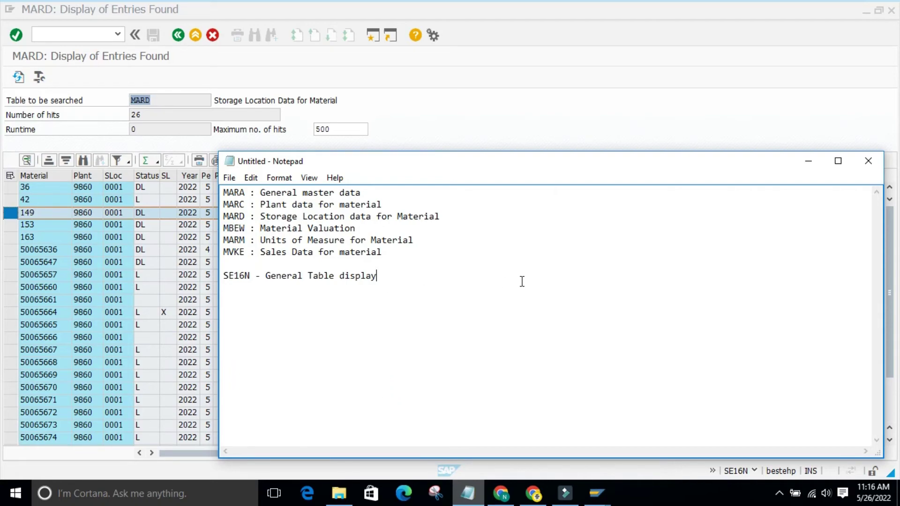
{"action": "left_click", "coordinate": [808, 161]}
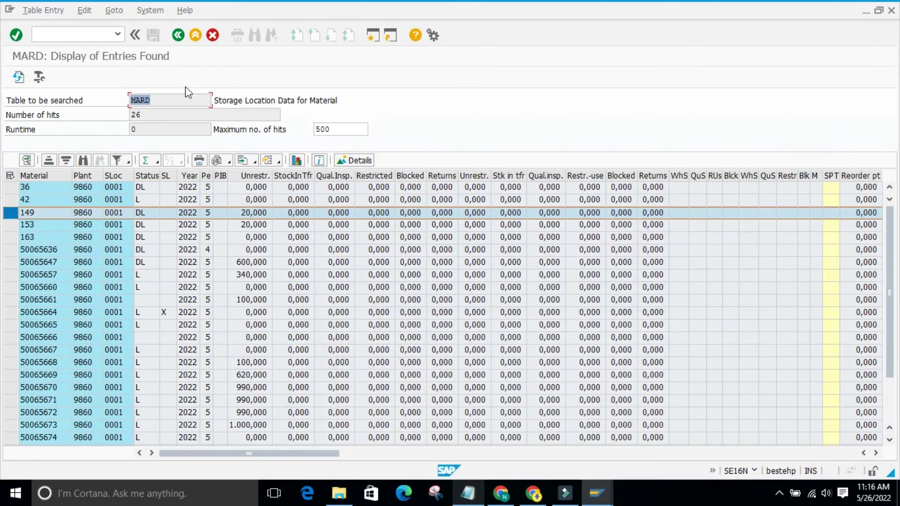
- Go back from the MARD entries to the selection screen and load table MBEW
{"action": "left_click", "coordinate": [178, 35]}
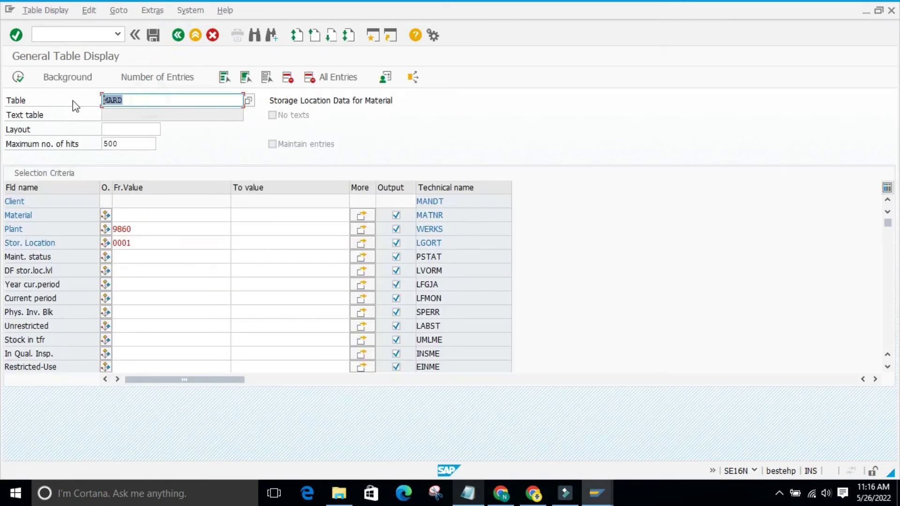
{"action": "type", "text": "mbew"}
{"action": "key", "text": "Return"}
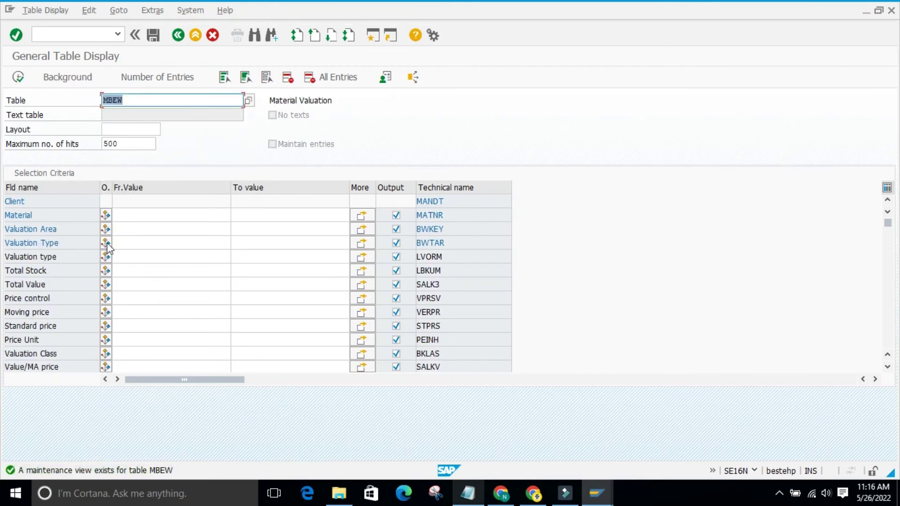
- Set the Material From value to 149 in the MBEW selection criteria and run the selection
{"action": "left_click", "coordinate": [127, 215]}
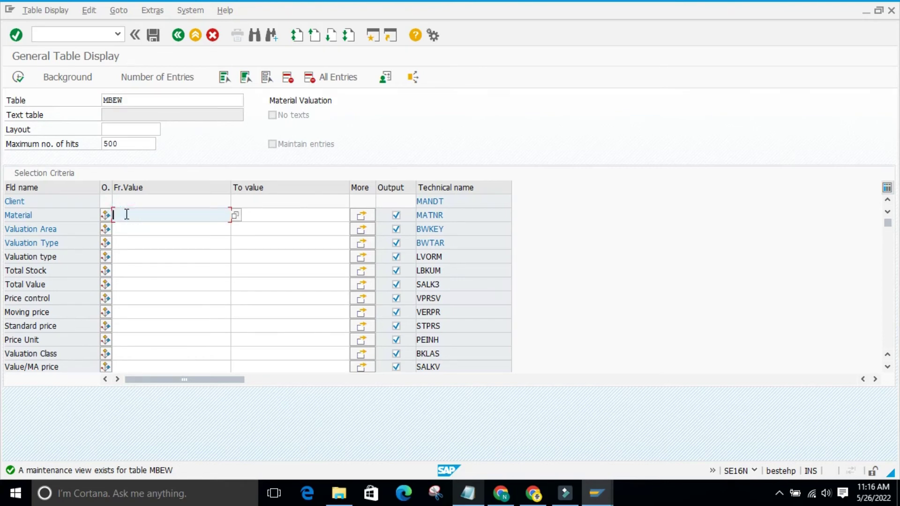
{"action": "type", "text": "14"}
{"action": "key", "text": "Down"}
{"action": "key", "text": "Return"}
{"action": "left_click", "coordinate": [18, 76]}
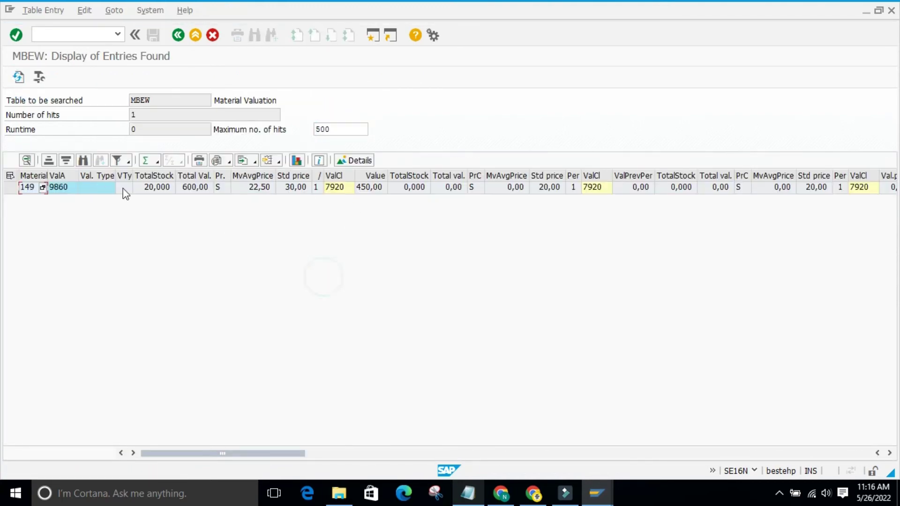
- Open the detailed display of the MBEW entry for material 149 and look through its field list
{"action": "left_click", "coordinate": [9, 188]}
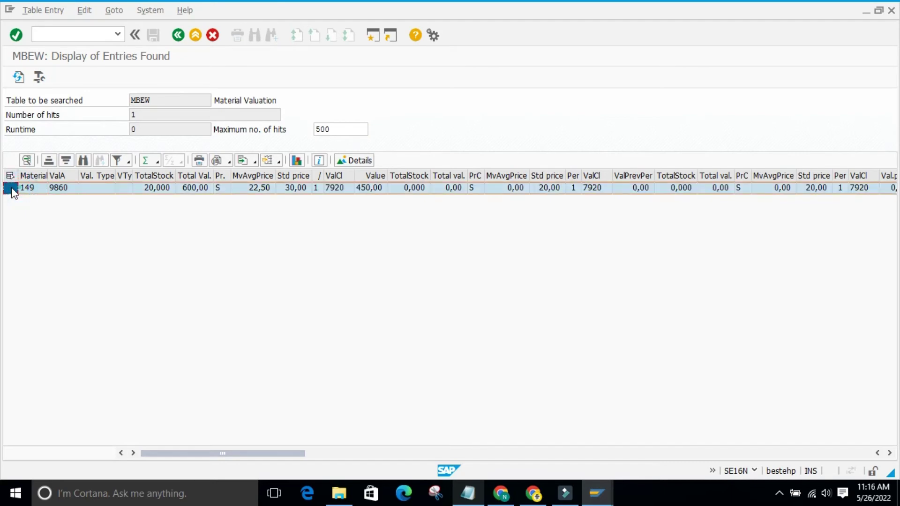
{"action": "right_click", "coordinate": [10, 187]}
{"action": "left_click", "coordinate": [17, 212]}
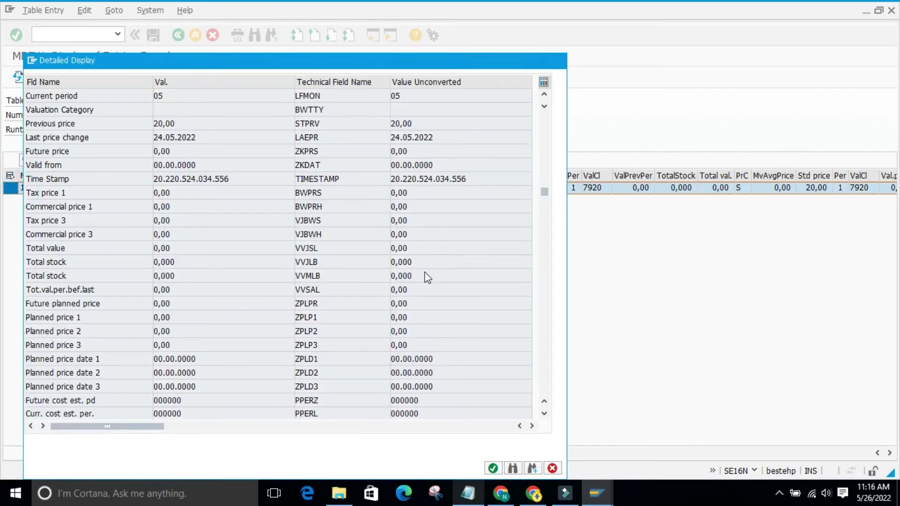
{"action": "scroll", "coordinate": [375, 218], "scroll_direction": "up", "scroll_amount": 7}
{"action": "scroll", "coordinate": [392, 222], "scroll_direction": "up", "scroll_amount": 3}
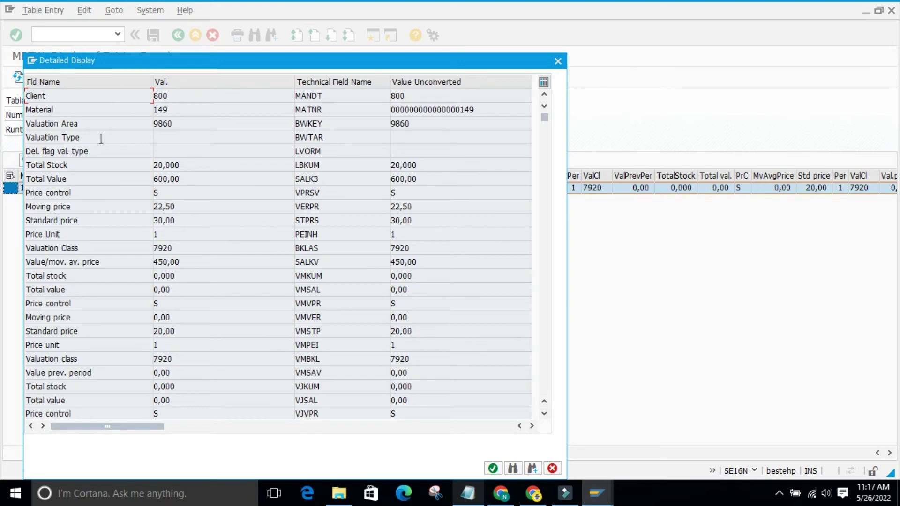
- Examine the valuation area, total stock, total value, prices, price unit and valuation class of material 149, and close the details
{"action": "double_click", "coordinate": [178, 123]}
{"action": "double_click", "coordinate": [181, 110]}
{"action": "double_click", "coordinate": [186, 165]}
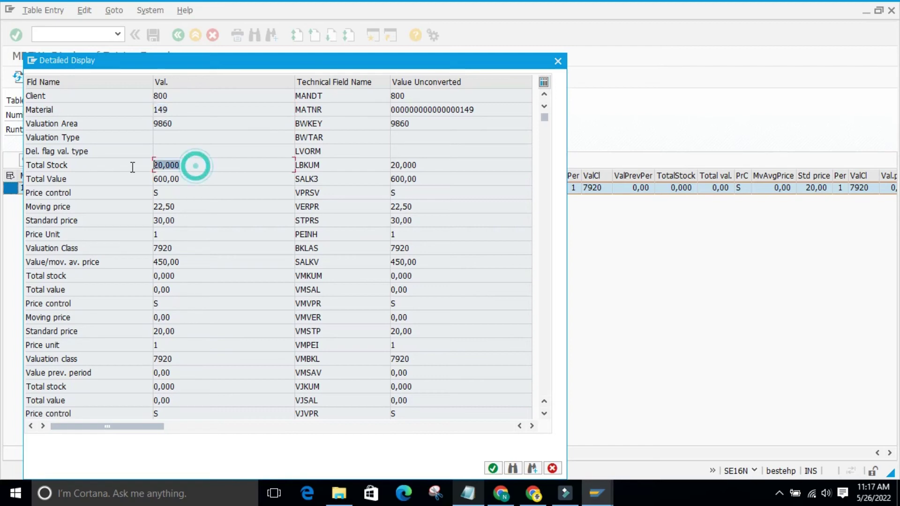
{"action": "double_click", "coordinate": [188, 179]}
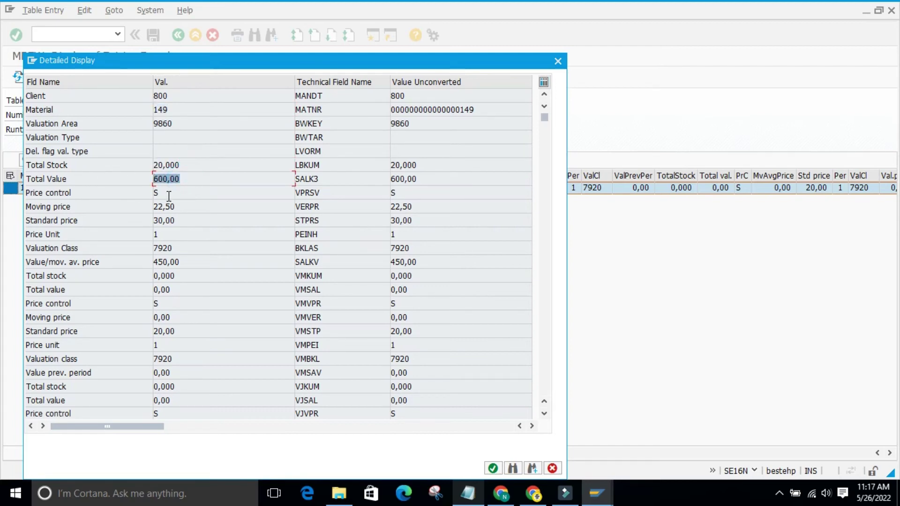
{"action": "double_click", "coordinate": [181, 206]}
{"action": "double_click", "coordinate": [178, 220]}
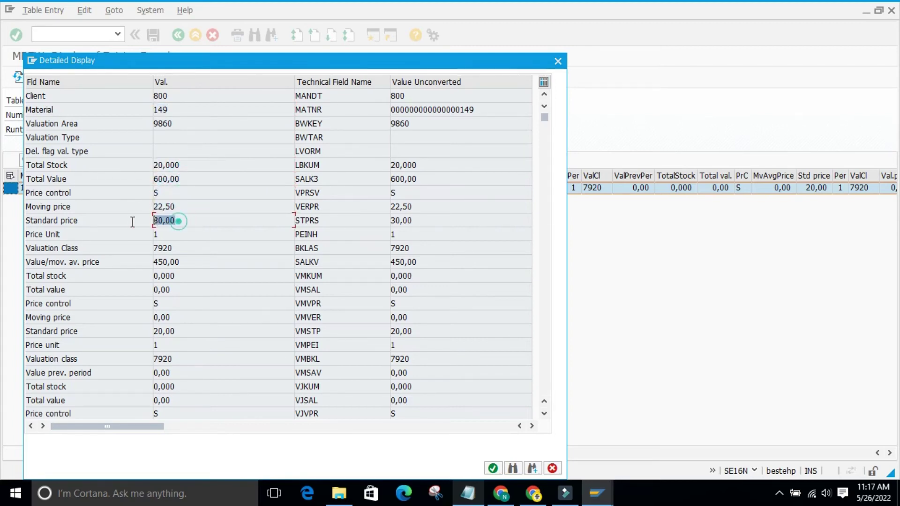
{"action": "double_click", "coordinate": [176, 234]}
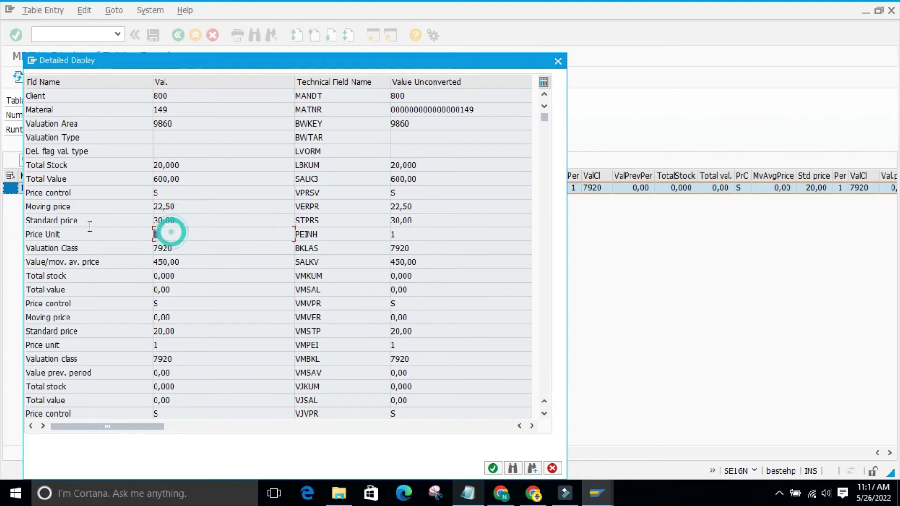
{"action": "double_click", "coordinate": [179, 248]}
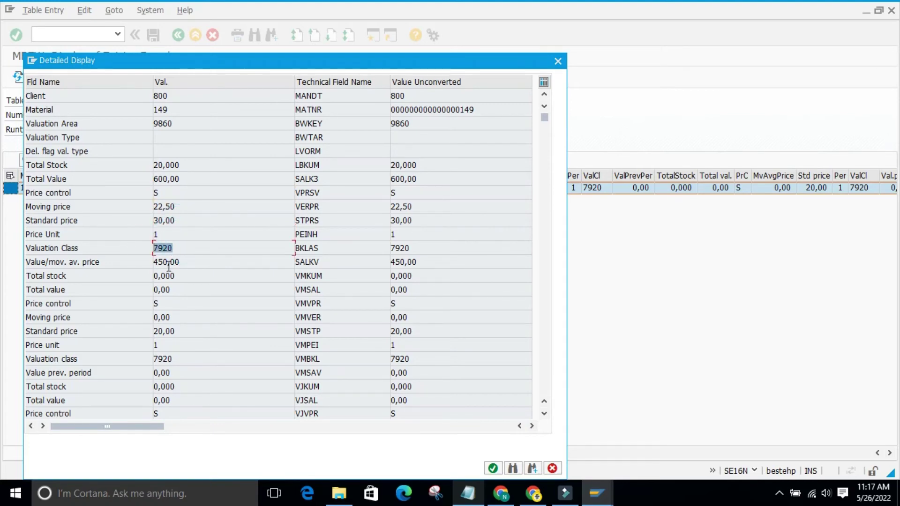
{"action": "left_click", "coordinate": [558, 61]}
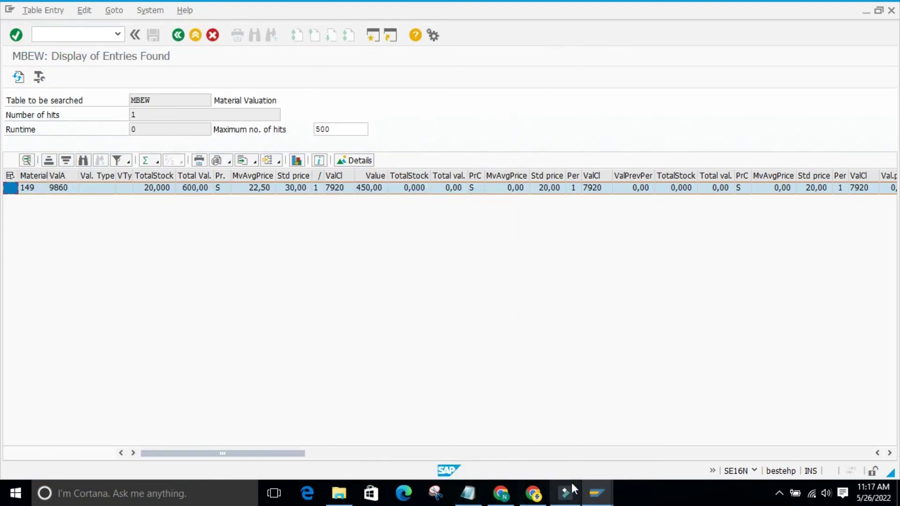
- Switch to the MM03 display of material 149 and open its Accounting 1 view
{"action": "mouse_move", "coordinate": [597, 497]}
{"action": "left_click", "coordinate": [694, 429]}
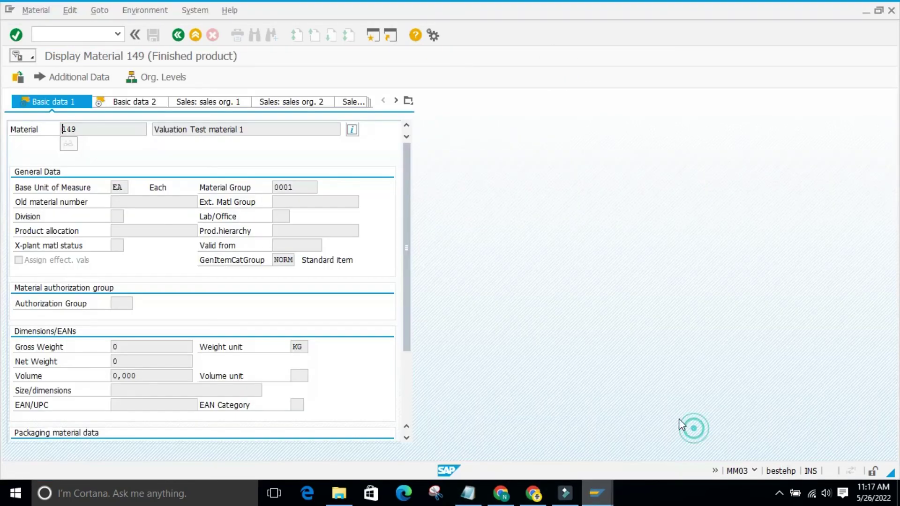
{"action": "left_click", "coordinate": [409, 100]}
{"action": "left_click", "coordinate": [427, 340]}
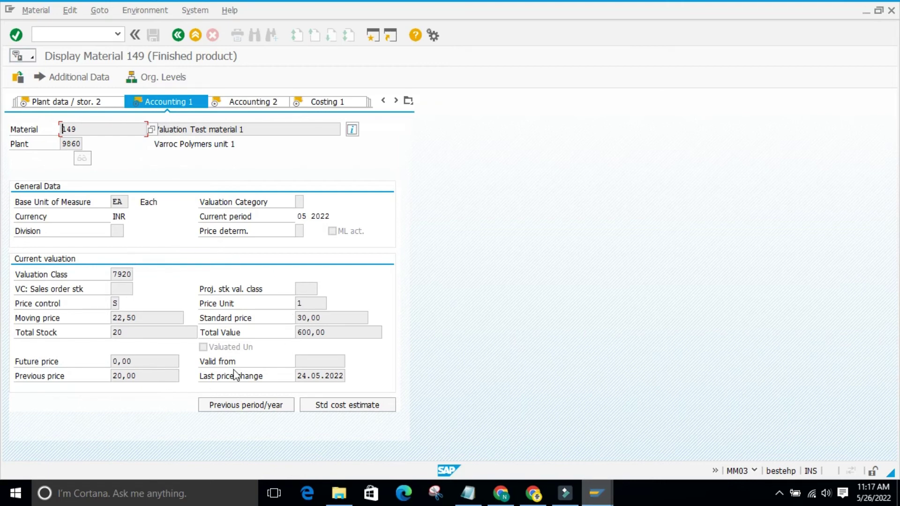
- Return to the MBEW entries, open the detailed display for material 149 and check its total stock
{"action": "left_click", "coordinate": [596, 494]}
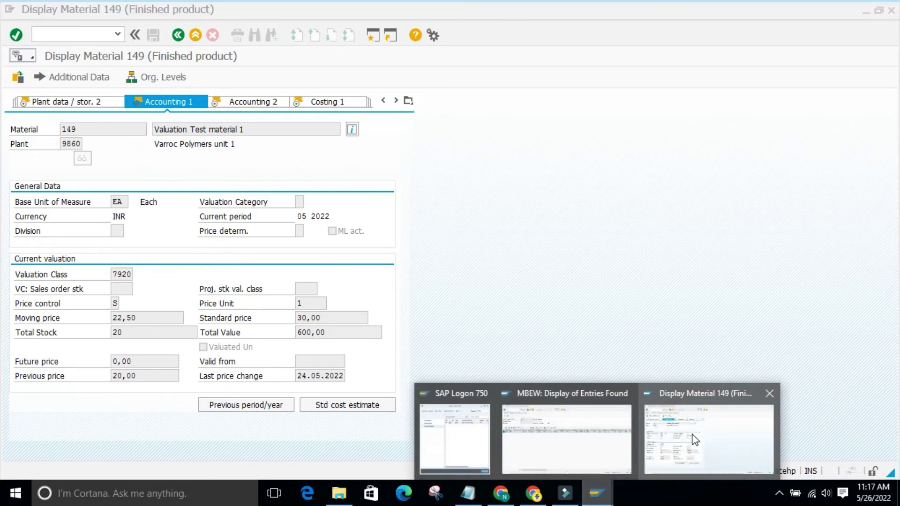
{"action": "left_click", "coordinate": [549, 430]}
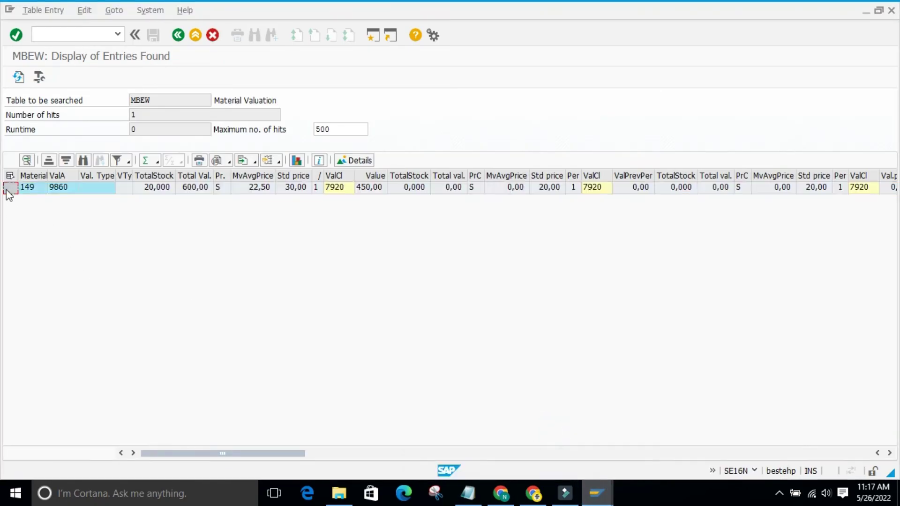
{"action": "double_click", "coordinate": [8, 189]}
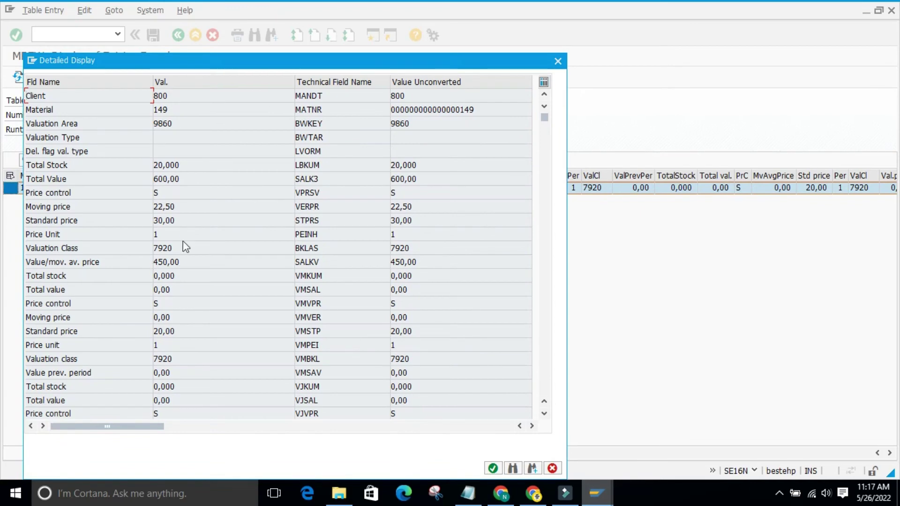
{"action": "double_click", "coordinate": [192, 165]}
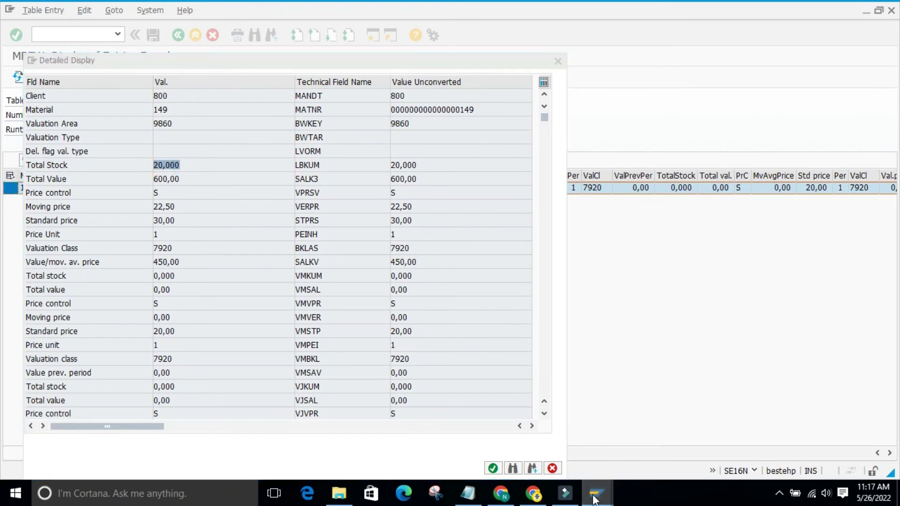
- Switch back to the MM03 Accounting 1 view and check the total stock and total value of material 149
{"action": "mouse_move", "coordinate": [595, 493]}
{"action": "left_click", "coordinate": [673, 434]}
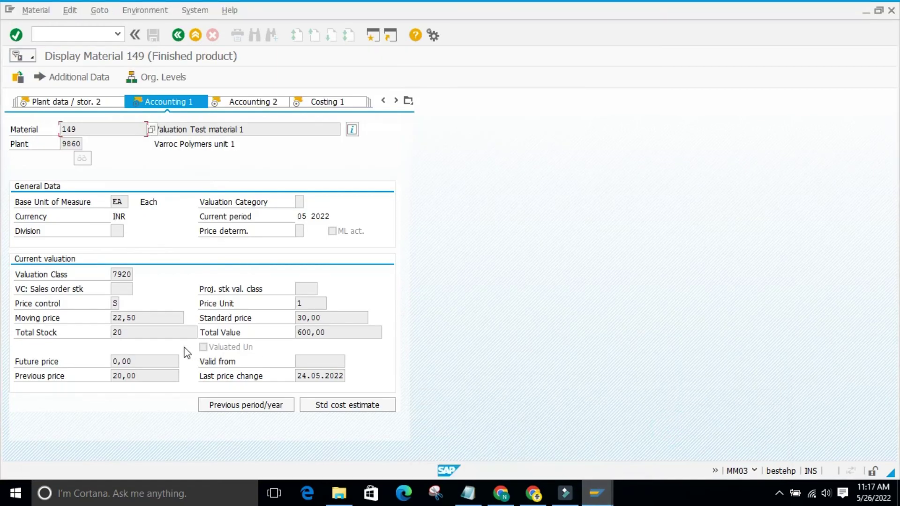
{"action": "double_click", "coordinate": [125, 333]}
{"action": "double_click", "coordinate": [328, 332]}
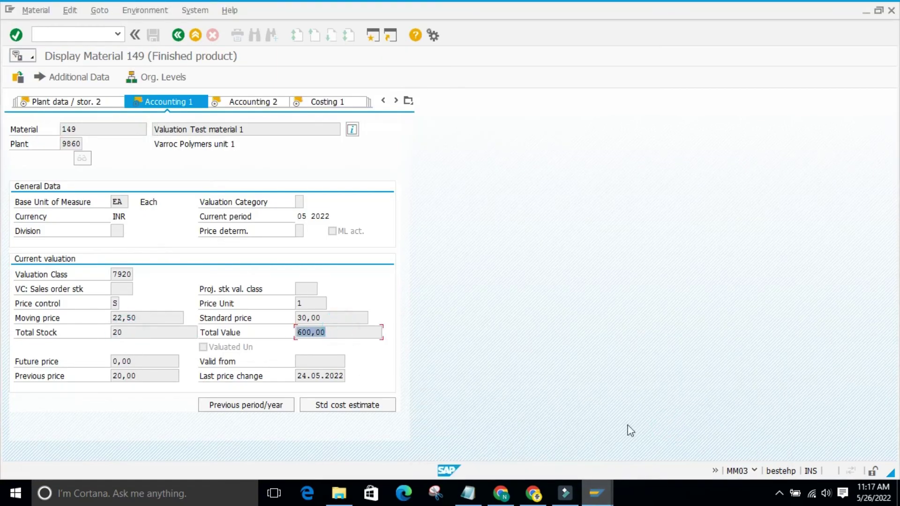
- Return to the MBEW details, compare the total value, moving price and standard price, and close the detailed display
{"action": "mouse_move", "coordinate": [598, 494]}
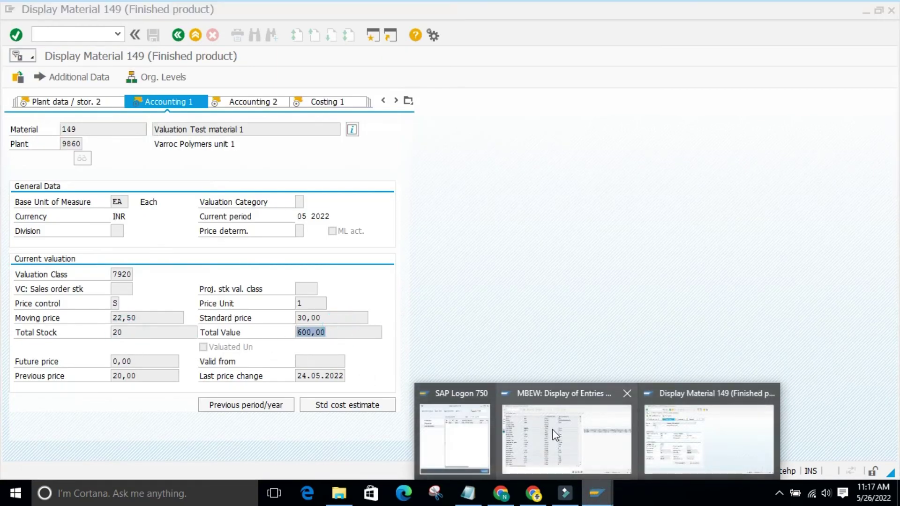
{"action": "left_click", "coordinate": [560, 463]}
{"action": "double_click", "coordinate": [185, 180]}
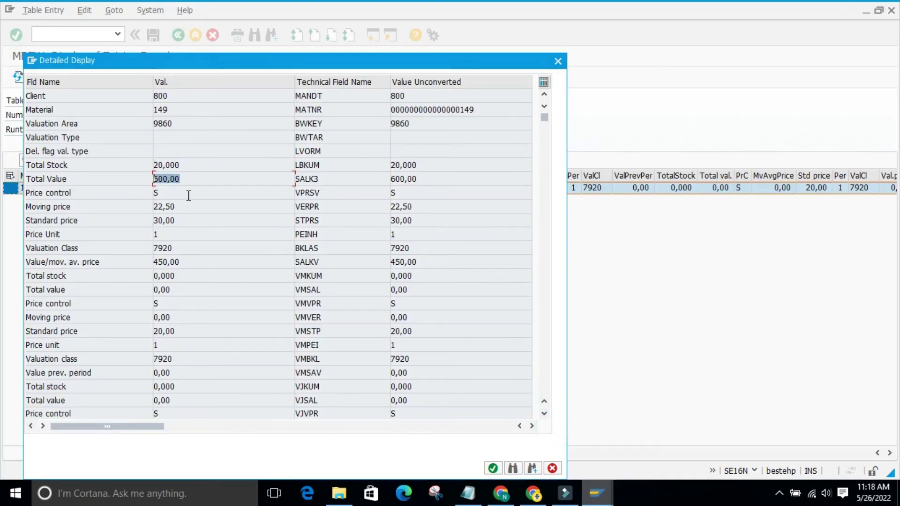
{"action": "left_click", "coordinate": [162, 207]}
{"action": "mouse_move", "coordinate": [147, 208]}
{"action": "left_mouse_down"}
{"action": "mouse_move", "coordinate": [193, 207]}
{"action": "mouse_move", "coordinate": [157, 220]}
{"action": "left_mouse_up"}
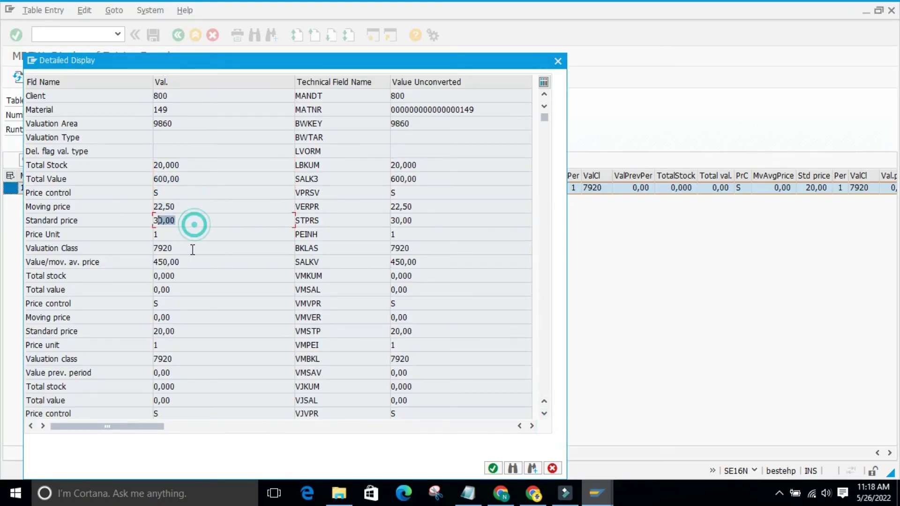
{"action": "left_click", "coordinate": [558, 62]}
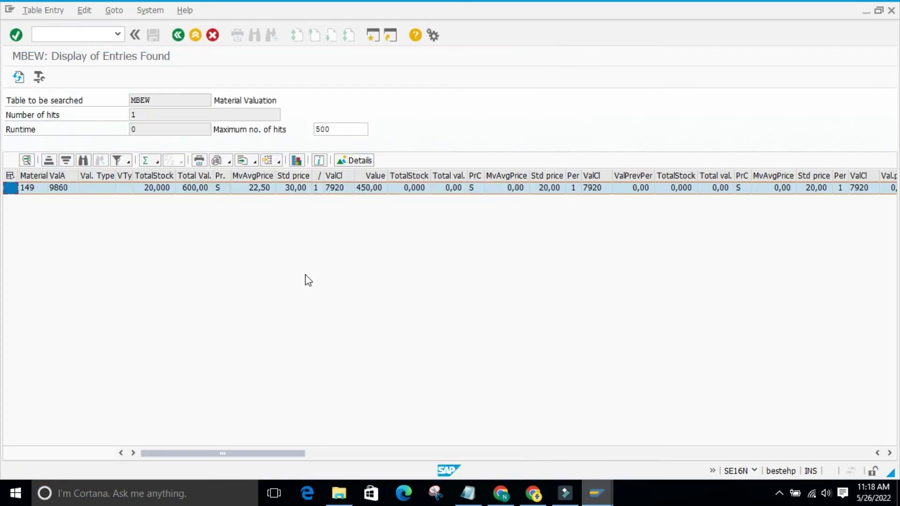
- Switch to the Notepad table list, check the MARM line and minimize the notes
{"action": "left_click", "coordinate": [467, 494]}
{"action": "left_click", "coordinate": [300, 335]}
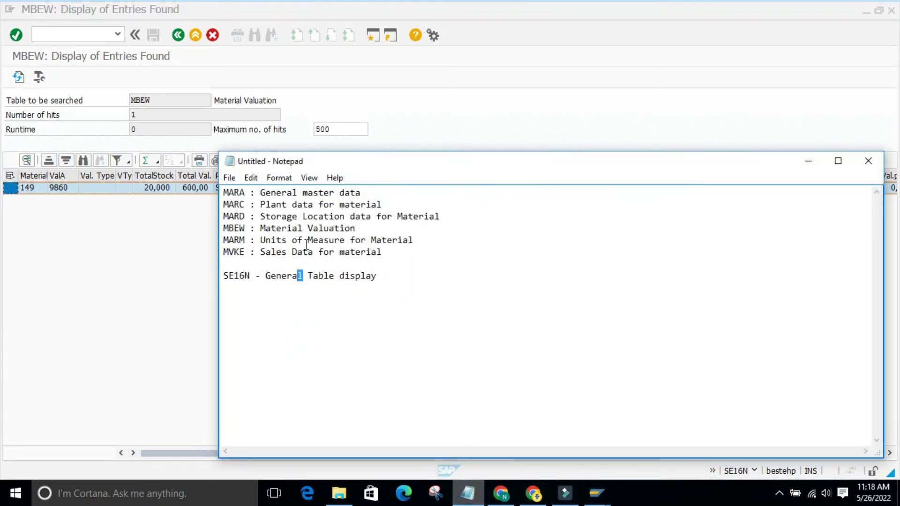
{"action": "triple_click", "coordinate": [413, 240]}
{"action": "left_click", "coordinate": [328, 362]}
{"action": "left_click", "coordinate": [809, 161]}
- Go back from the MBEW entries to the selection screen and load table MARM
{"action": "left_click", "coordinate": [181, 37]}
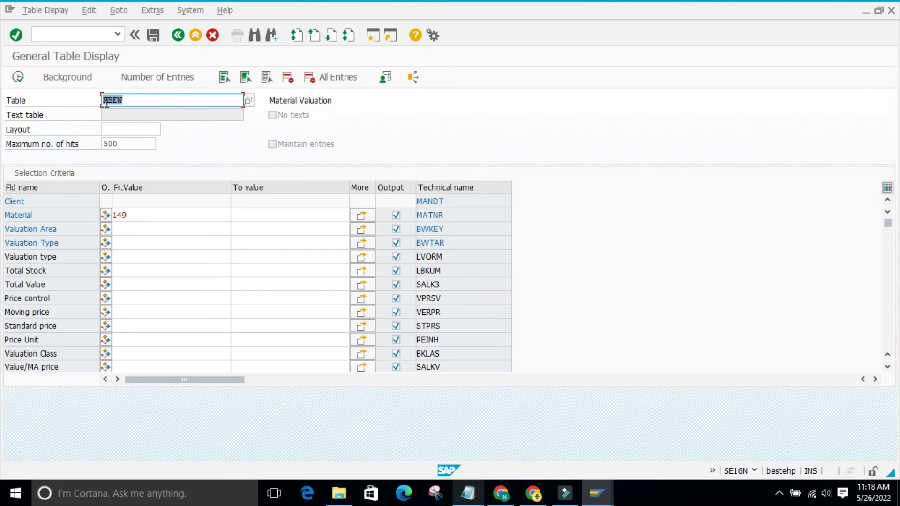
{"action": "type", "text": "marm"}
{"action": "key", "text": "Return"}
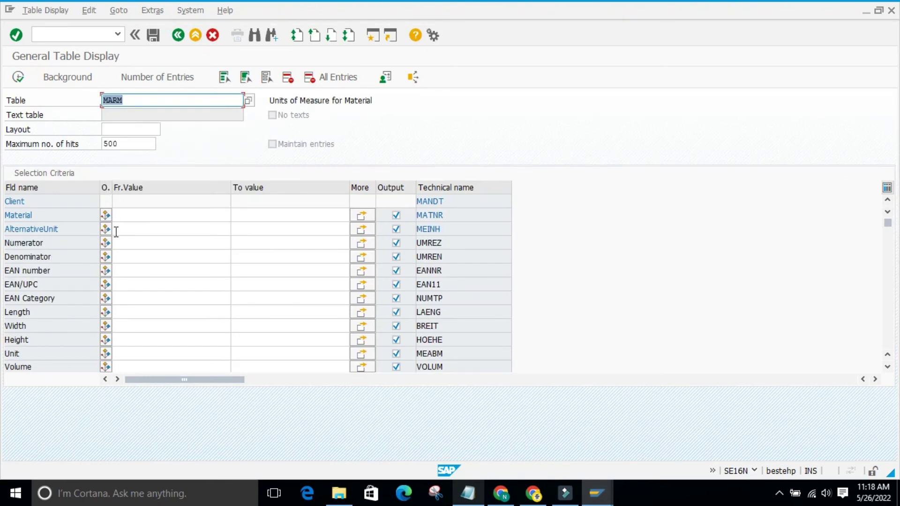
- Set the Material From value to 149 in the MARM selection criteria and run the selection
{"action": "left_click", "coordinate": [120, 215]}
{"action": "type", "text": "14"}
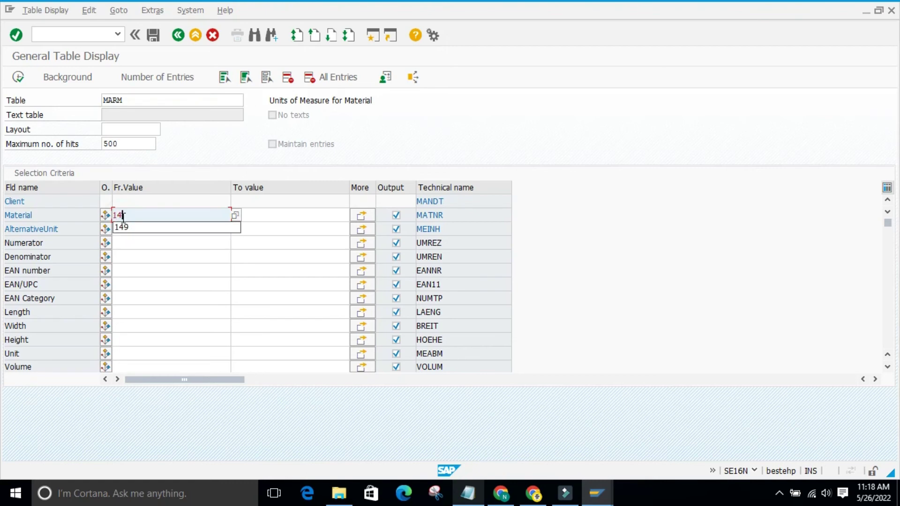
{"action": "type", "text": "9"}
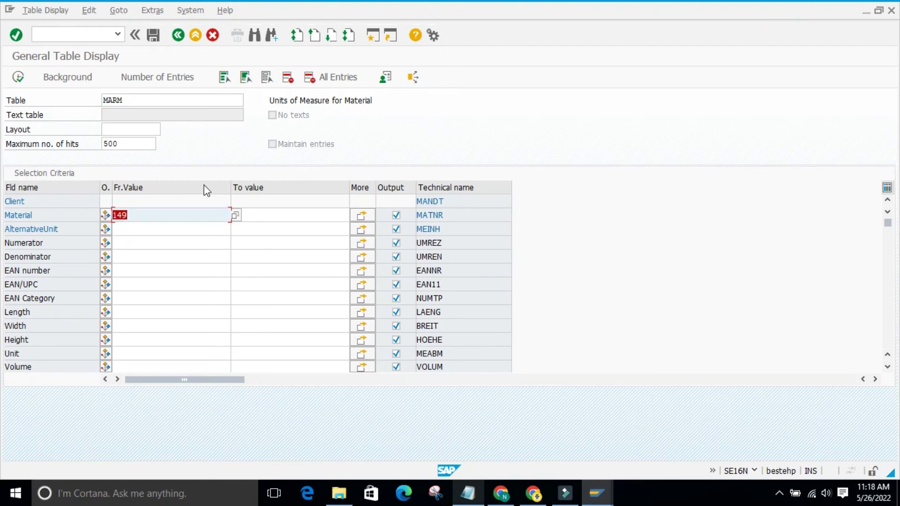
{"action": "left_click", "coordinate": [21, 84]}
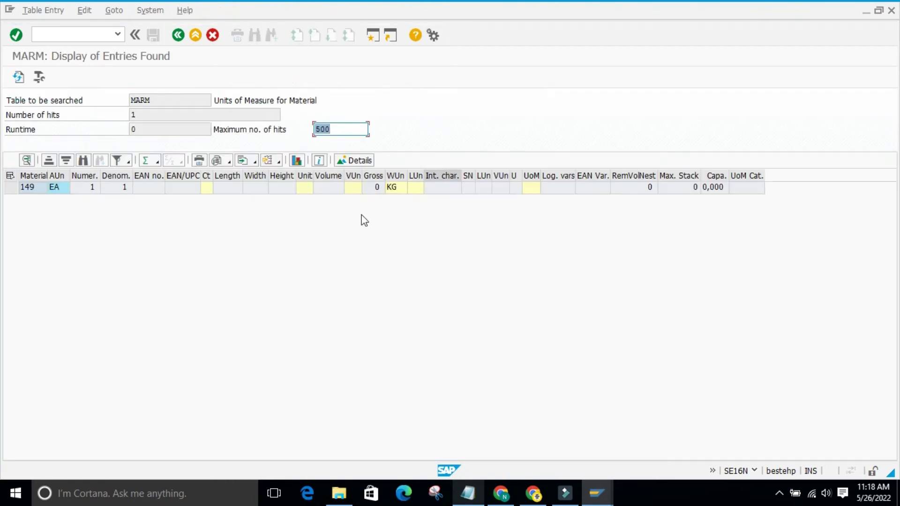
- Open the detailed display of the MARM entry for material 149 and look through its unit of measure fields
{"action": "left_click", "coordinate": [11, 188]}
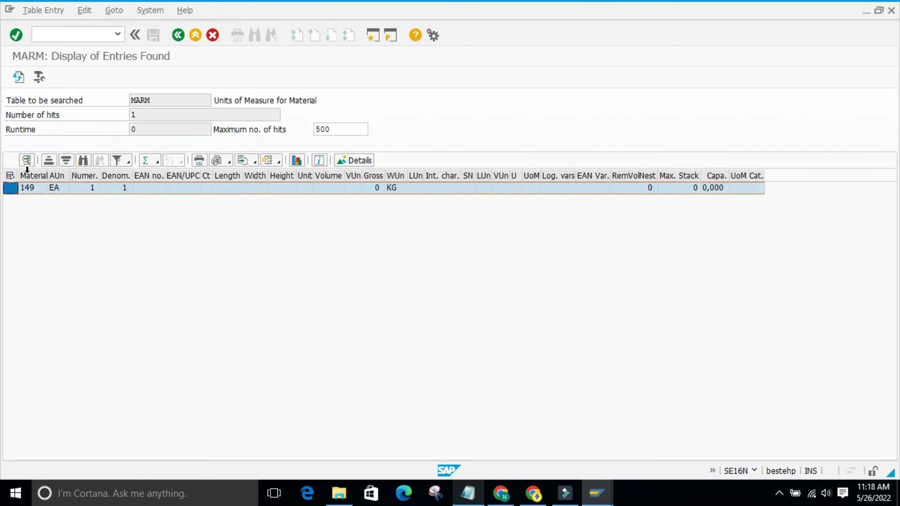
{"action": "double_click", "coordinate": [17, 188]}
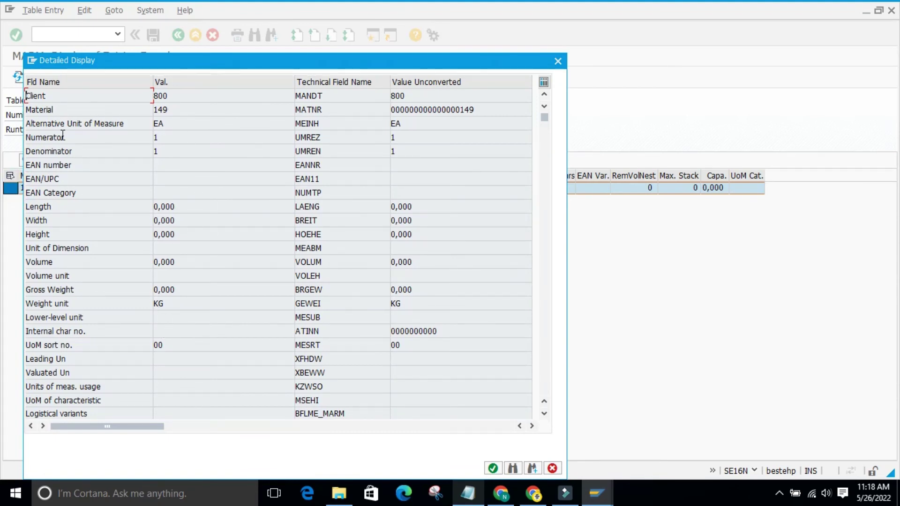
{"action": "left_click_drag", "start_coordinate": [47, 124], "coordinate": [120, 125]}
{"action": "left_click", "coordinate": [183, 123]}
{"action": "scroll", "coordinate": [289, 271], "scroll_direction": "down", "scroll_amount": 9}
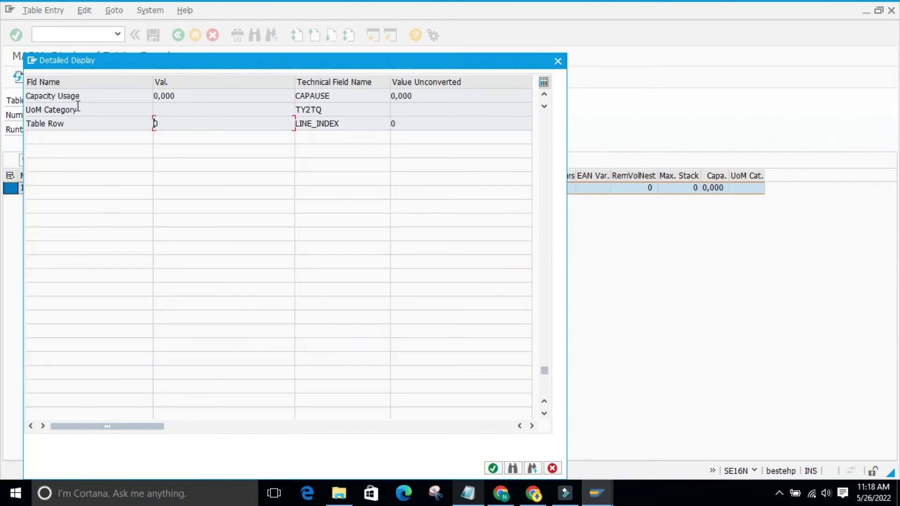
{"action": "scroll", "coordinate": [153, 151], "scroll_direction": "up", "scroll_amount": 5}
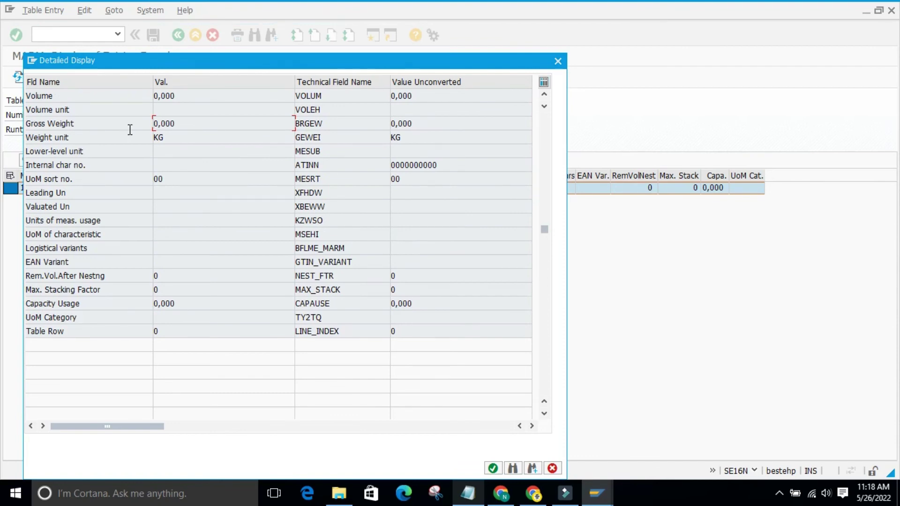
{"action": "scroll", "coordinate": [158, 180], "scroll_direction": "up", "scroll_amount": 4}
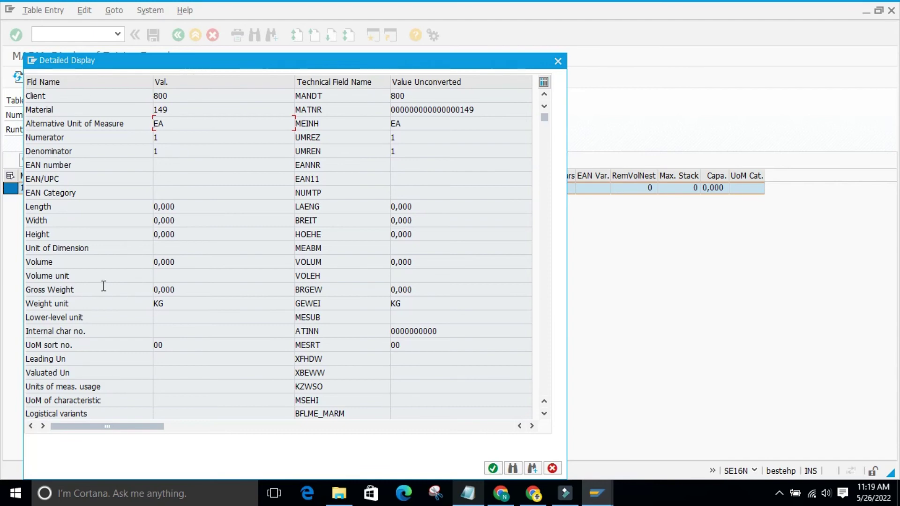
- Examine the volume, weight and lower-level unit fields, close the MARM details and check the table's description
{"action": "left_click_drag", "start_coordinate": [75, 277], "coordinate": [50, 321]}
{"action": "left_click", "coordinate": [127, 360]}
{"action": "scroll", "coordinate": [216, 282], "scroll_direction": "down", "scroll_amount": 1}
{"action": "scroll", "coordinate": [218, 284], "scroll_direction": "up", "scroll_amount": 1}
{"action": "left_click", "coordinate": [559, 61]}
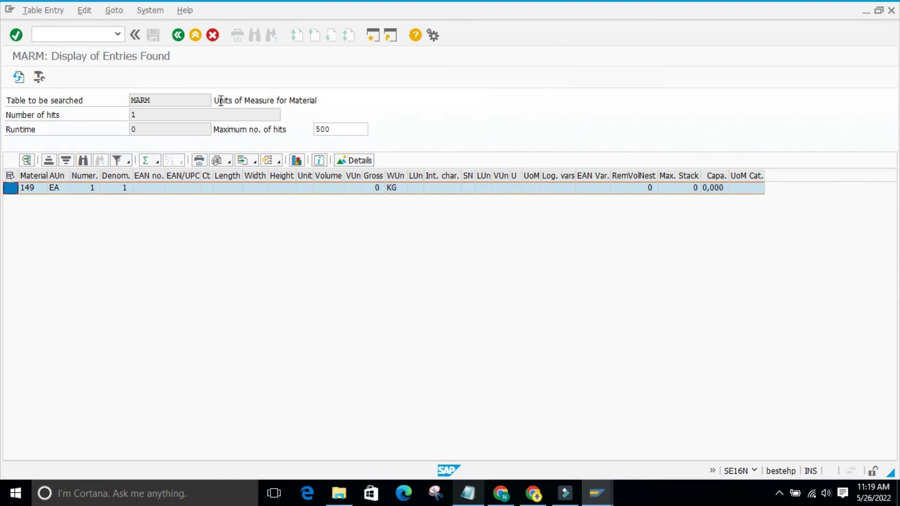
{"action": "left_click_drag", "start_coordinate": [221, 101], "coordinate": [346, 104]}
{"action": "left_click", "coordinate": [326, 290]}
- Switch to the Notepad table list, check the MVKE line for sales data and minimize the notes
{"action": "left_click", "coordinate": [468, 494]}
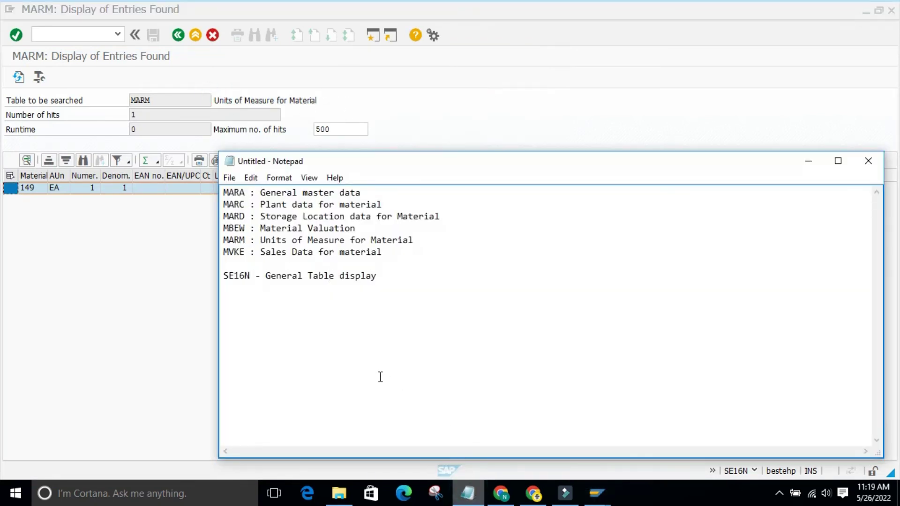
{"action": "left_click_drag", "start_coordinate": [223, 253], "coordinate": [244, 252]}
{"action": "left_click", "coordinate": [398, 256]}
{"action": "left_click", "coordinate": [229, 267]}
{"action": "left_click", "coordinate": [398, 353]}
{"action": "left_click", "coordinate": [808, 161]}
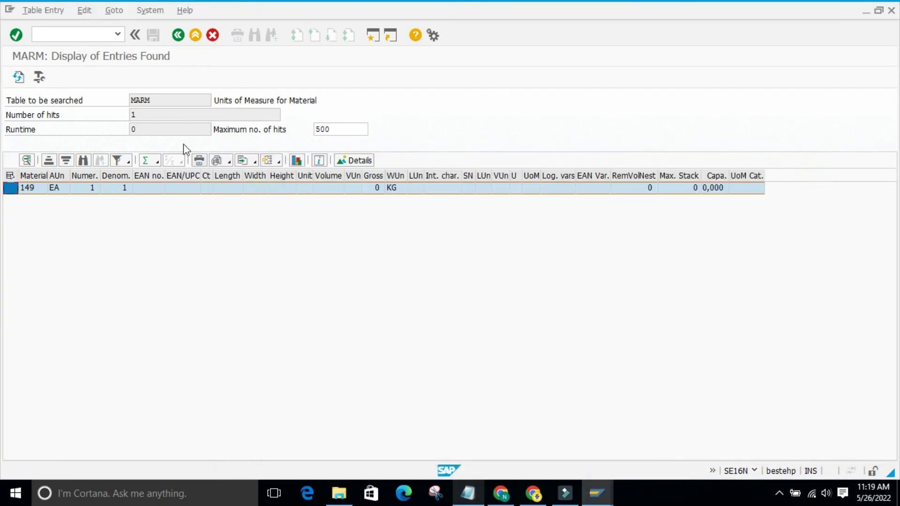
- Go back from the MARM entries to the selection screen, recheck the MVKE line in Notepad and load table MVKE
{"action": "left_click", "coordinate": [179, 37]}
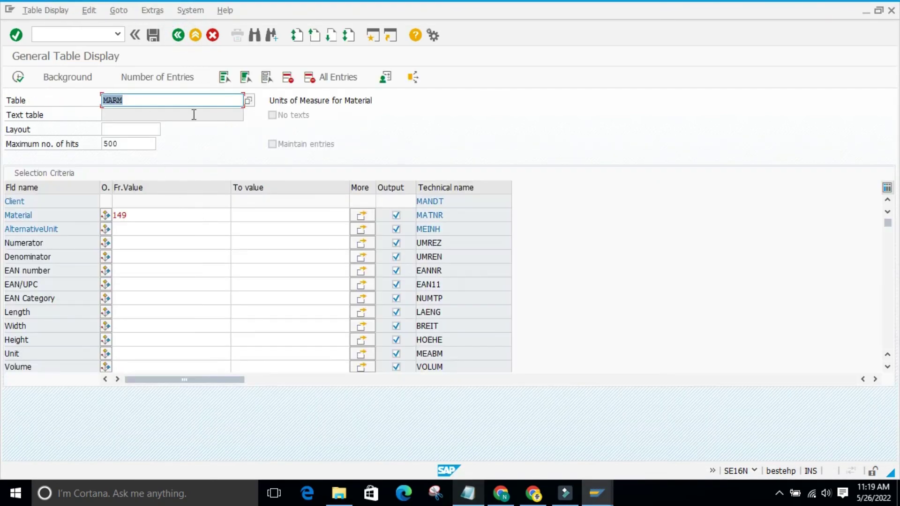
{"action": "left_click", "coordinate": [468, 493]}
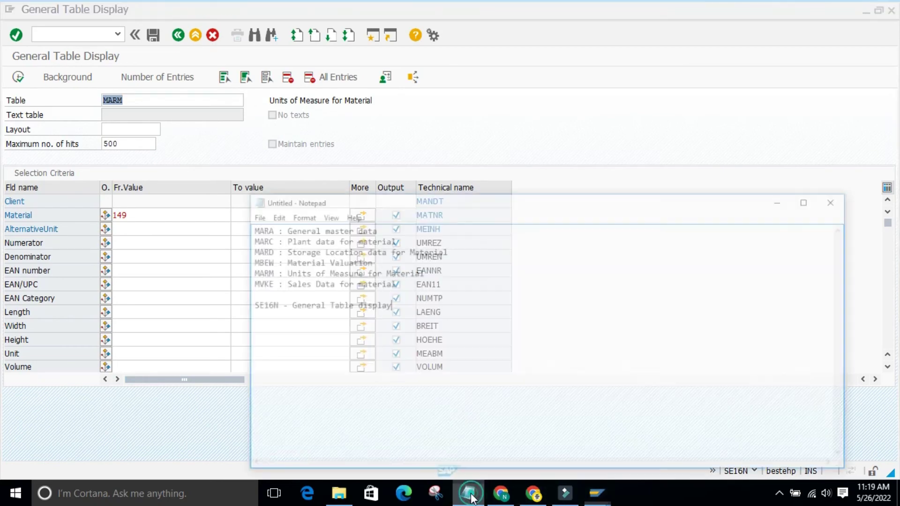
{"action": "left_click_drag", "start_coordinate": [238, 253], "coordinate": [193, 262]}
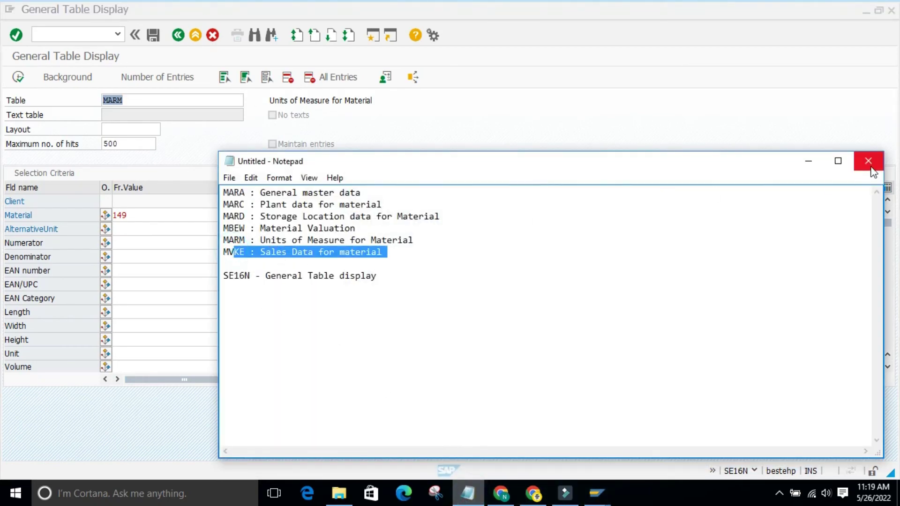
{"action": "left_click", "coordinate": [808, 161]}
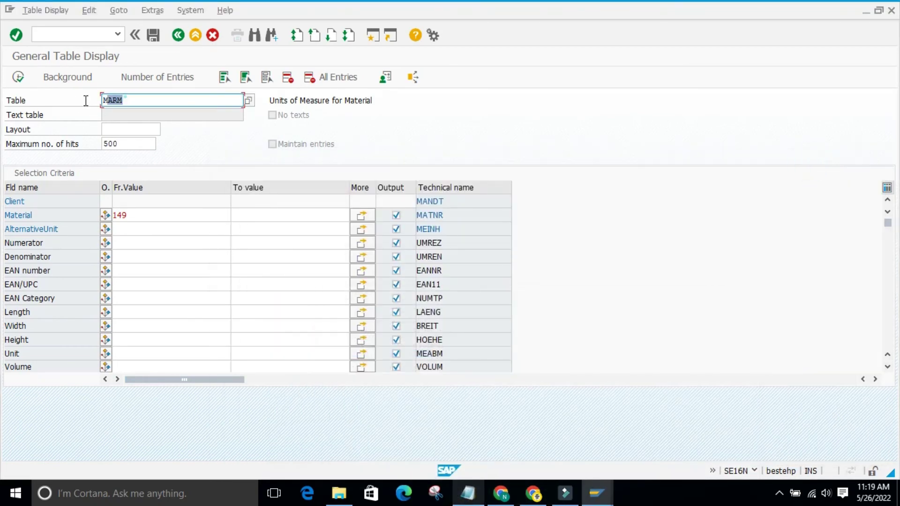
{"action": "type", "text": "mvke"}
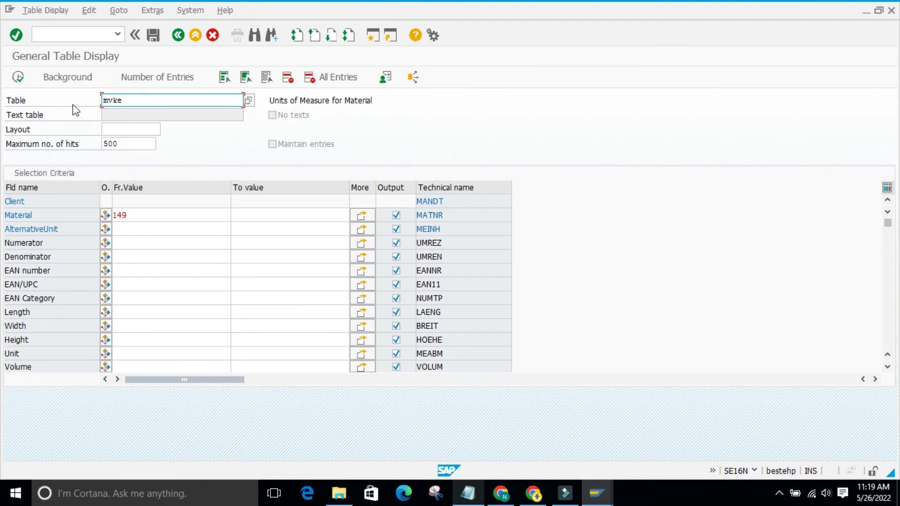
{"action": "key", "text": "Return"}
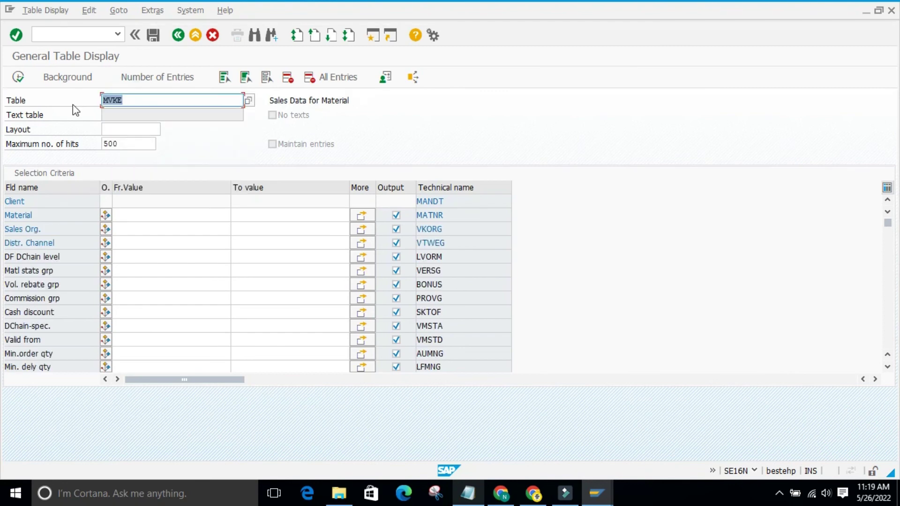
- Enter material 149 as the MVKE selection value, look through the available selection fields and run the search
{"action": "left_click", "coordinate": [124, 215]}
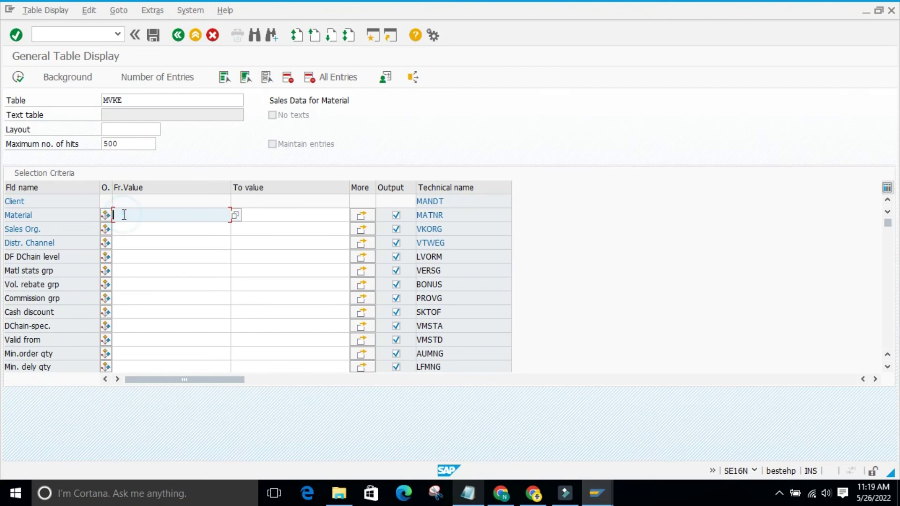
{"action": "type", "text": "140"}
{"action": "double_click", "coordinate": [125, 216]}
{"action": "scroll", "coordinate": [88, 325], "scroll_direction": "down", "scroll_amount": 2}
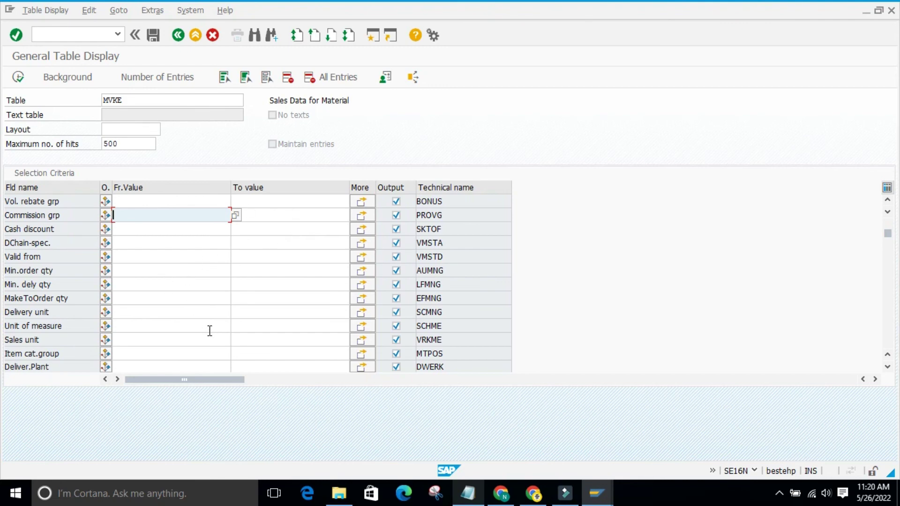
{"action": "scroll", "coordinate": [212, 329], "scroll_direction": "down", "scroll_amount": 2}
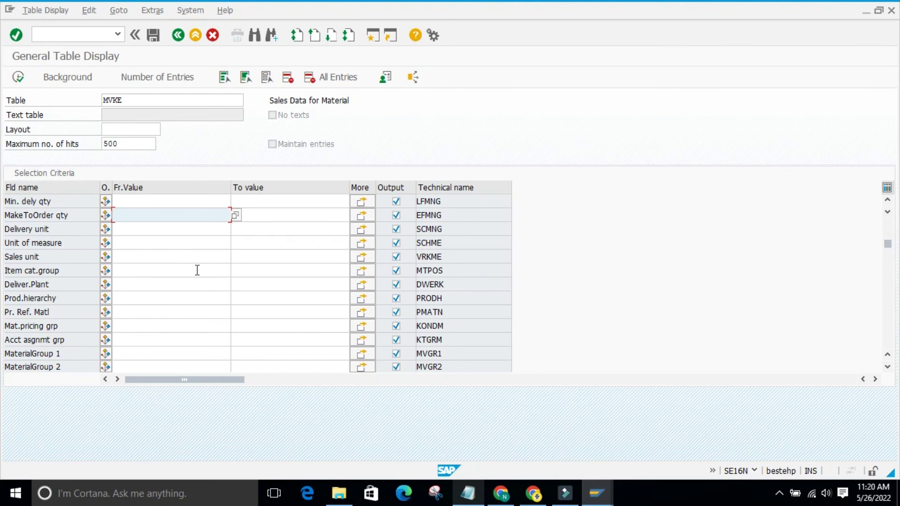
{"action": "left_click", "coordinate": [20, 78]}
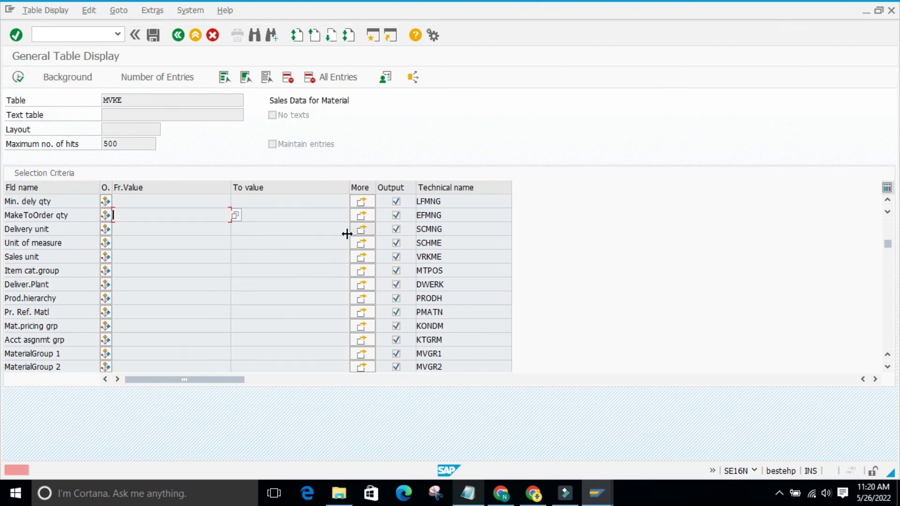
- Try to display the MVKE entries for material 149 again, check the status message's details and close them
{"action": "scroll", "coordinate": [614, 262], "scroll_direction": "up", "scroll_amount": 1}
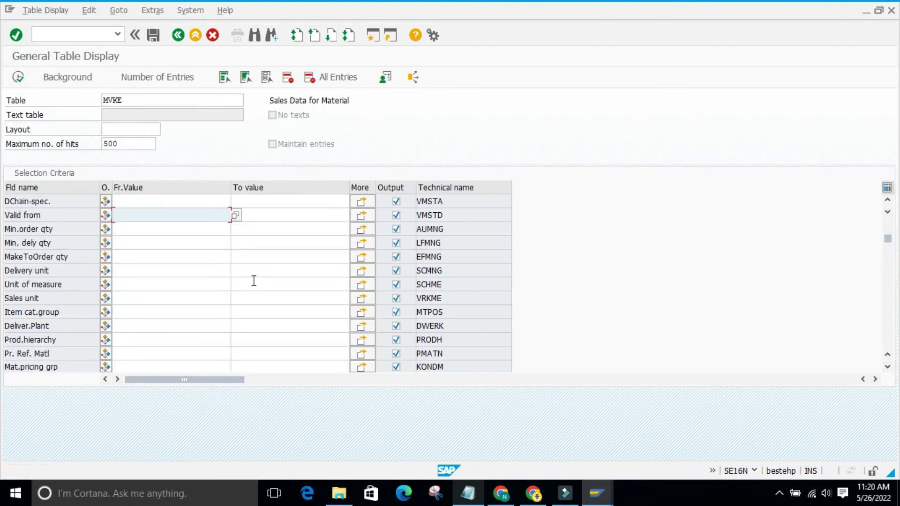
{"action": "scroll", "coordinate": [253, 281], "scroll_direction": "up", "scroll_amount": 3}
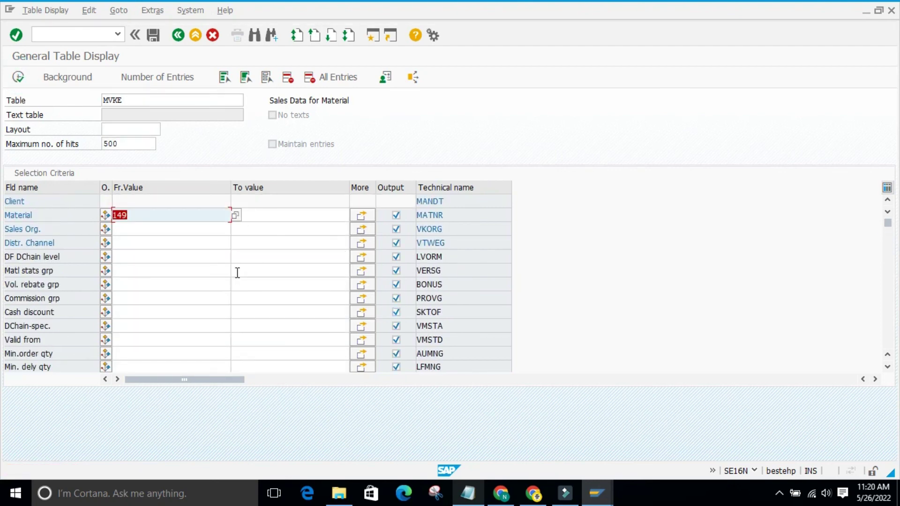
{"action": "left_click", "coordinate": [17, 77]}
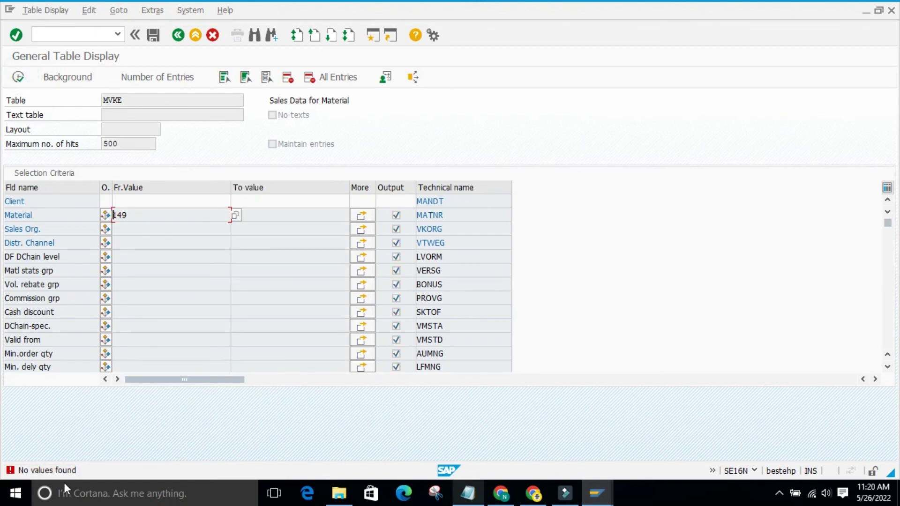
{"action": "double_click", "coordinate": [39, 470]}
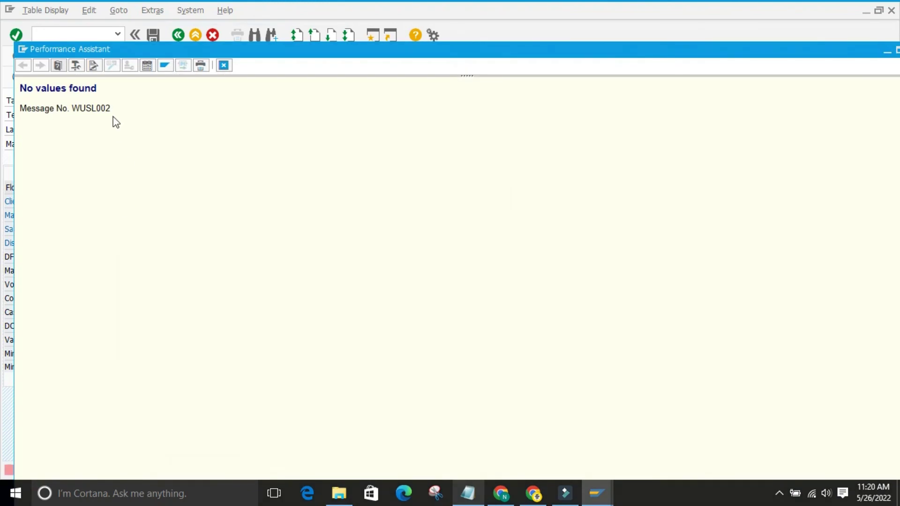
{"action": "left_click", "coordinate": [227, 65]}
- Replace the material value with 50065667 and try to display its MVKE entries
{"action": "left_click_drag", "start_coordinate": [140, 217], "coordinate": [97, 207]}
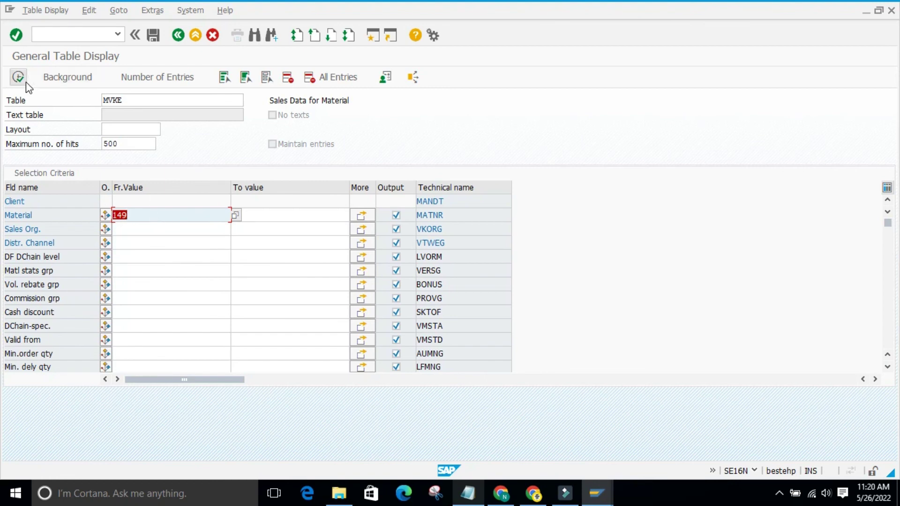
{"action": "key", "text": "BackSpace"}
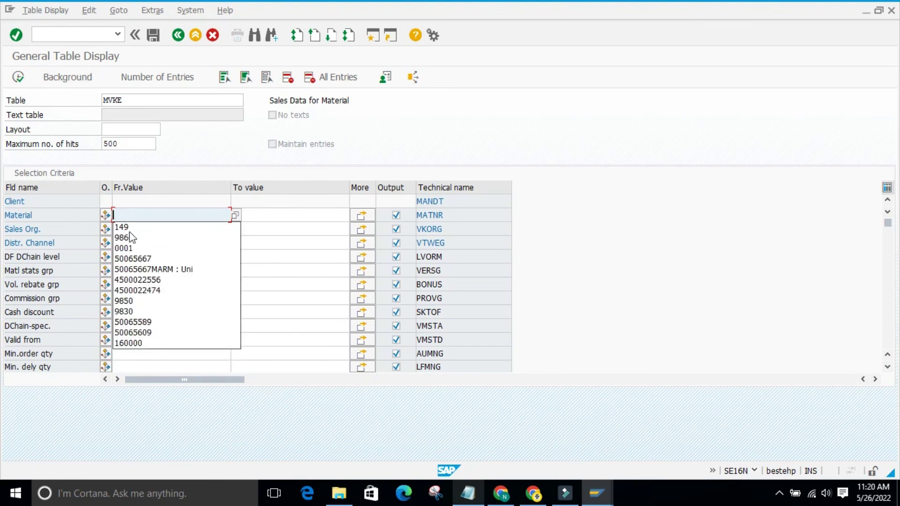
{"action": "left_click", "coordinate": [145, 259]}
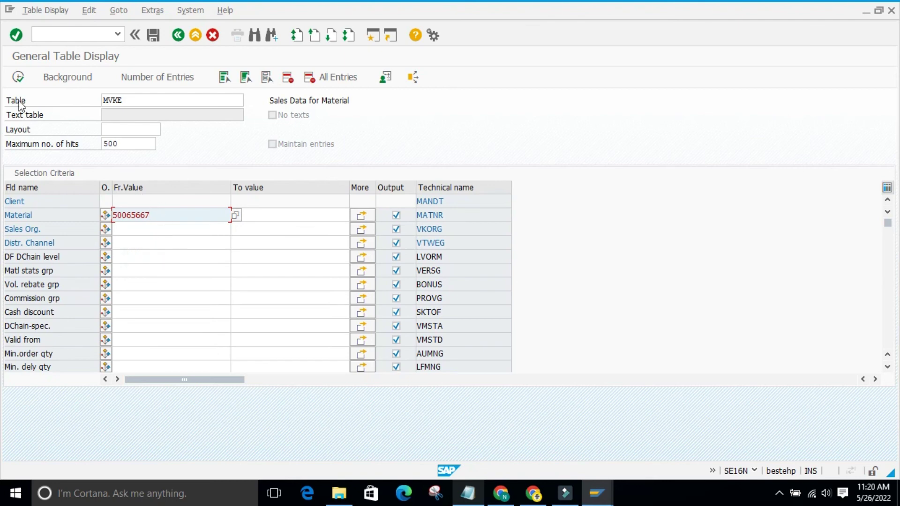
{"action": "left_click", "coordinate": [18, 77]}
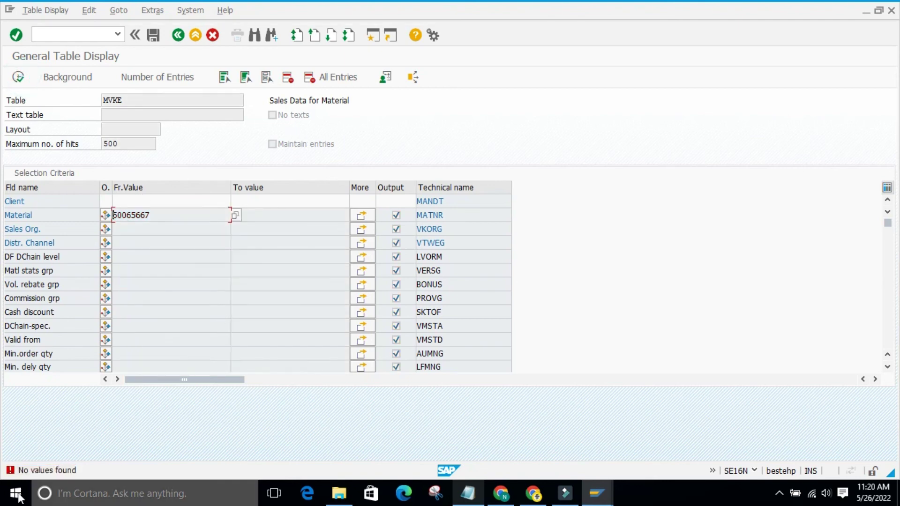
- Clear the material value, list the MVKE entries without a material filter and open the first entry's detailed display
{"action": "double_click", "coordinate": [166, 215]}
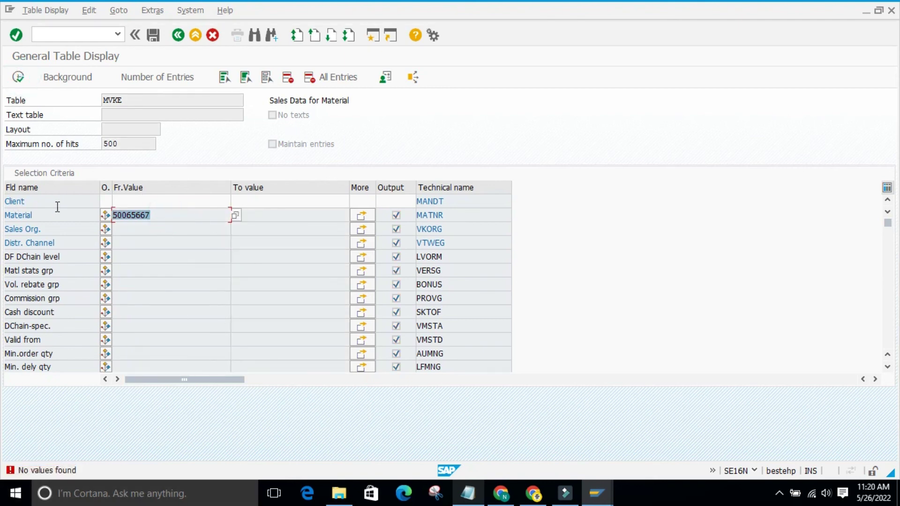
{"action": "key", "text": "Return"}
{"action": "key", "text": "Delete"}
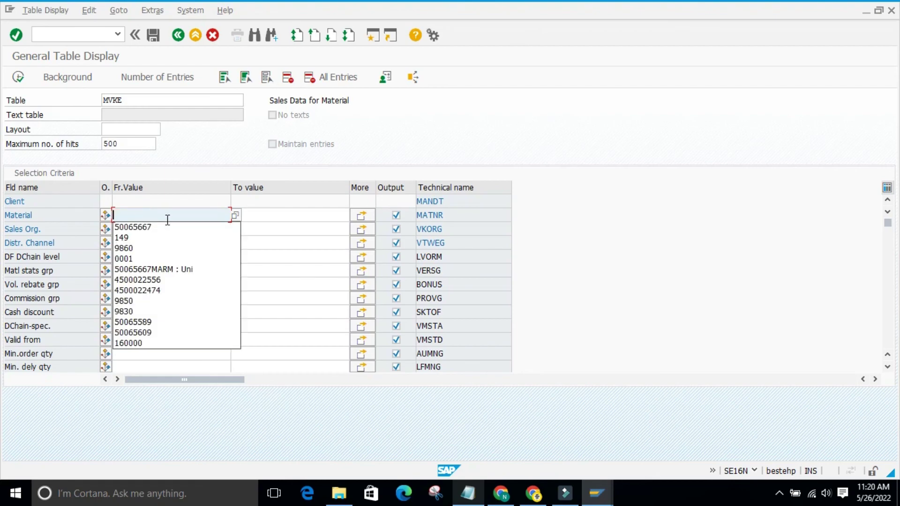
{"action": "left_click", "coordinate": [18, 76]}
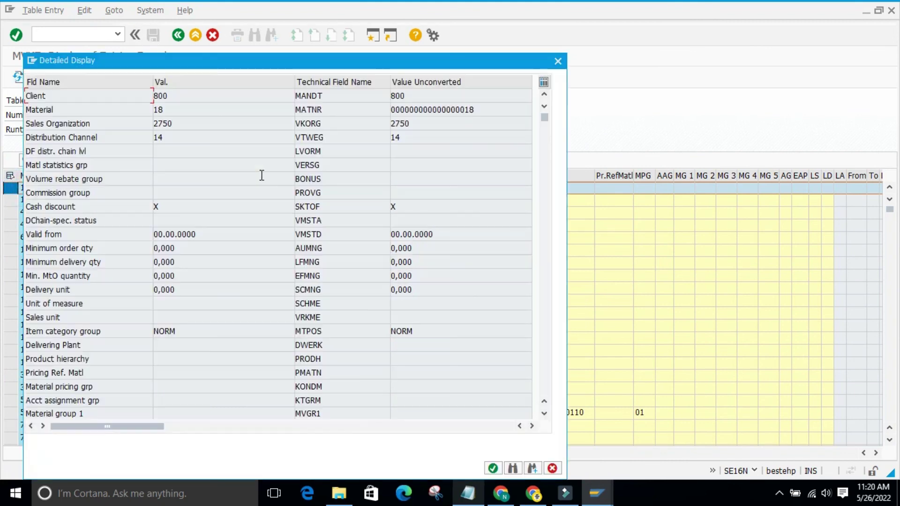
{"action": "double_click", "coordinate": [21, 188]}
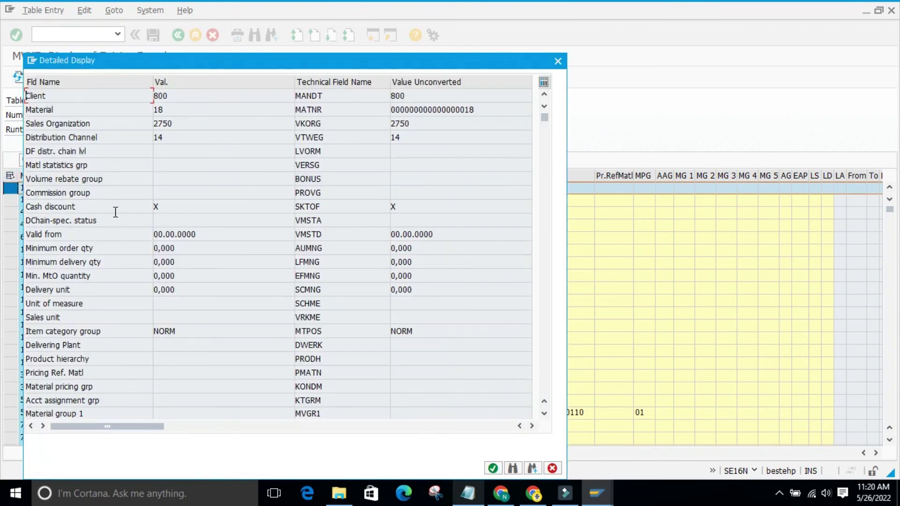
- Examine the entry's sales organization, distribution channel, sales unit, delivering plant, product hierarchy and remaining sales fields, and close the details
{"action": "double_click", "coordinate": [169, 123]}
{"action": "double_click", "coordinate": [124, 137]}
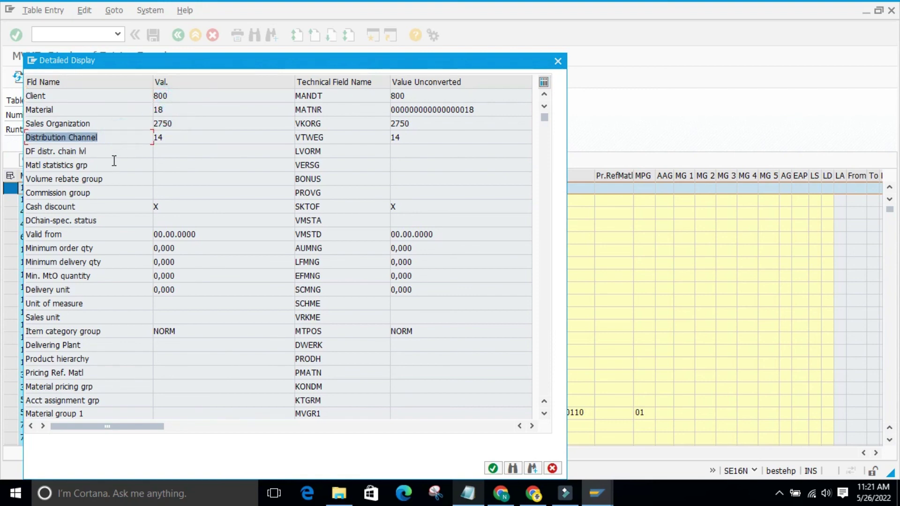
{"action": "double_click", "coordinate": [76, 319]}
{"action": "double_click", "coordinate": [94, 350]}
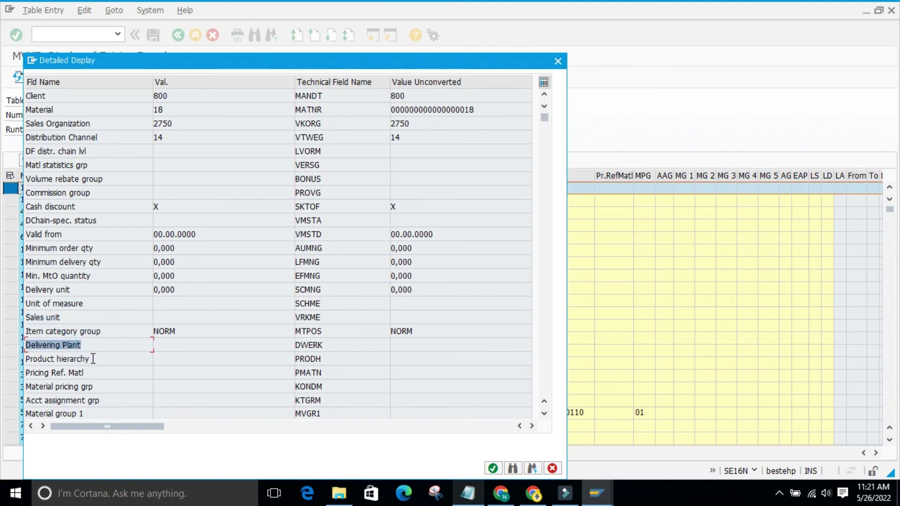
{"action": "double_click", "coordinate": [89, 359]}
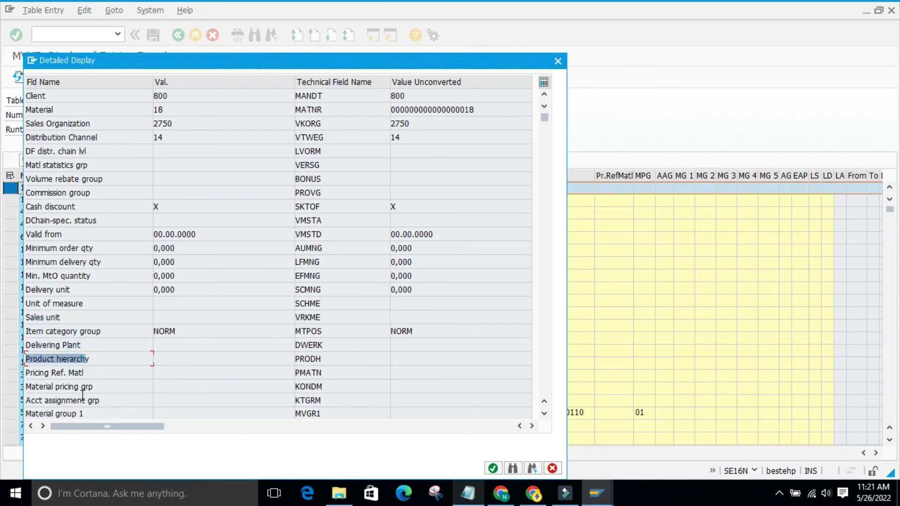
{"action": "scroll", "coordinate": [223, 280], "scroll_direction": "down", "scroll_amount": 8}
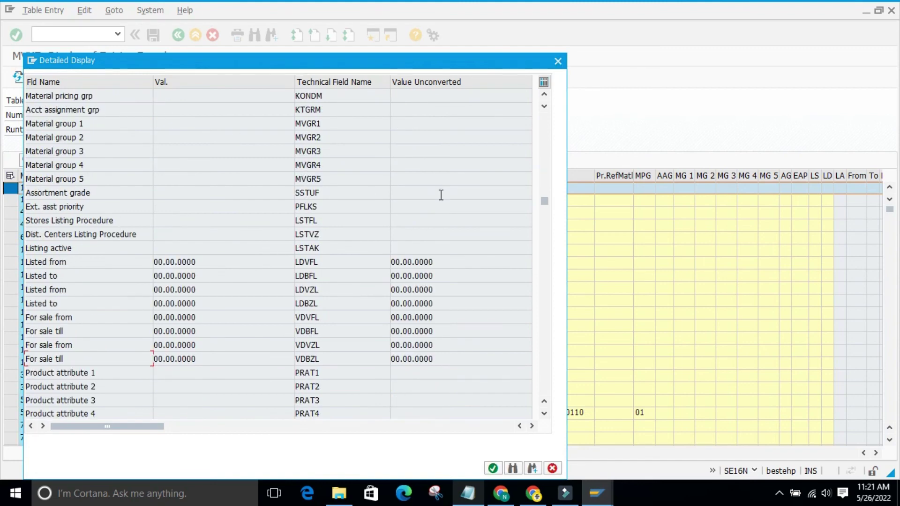
{"action": "left_click", "coordinate": [557, 61]}
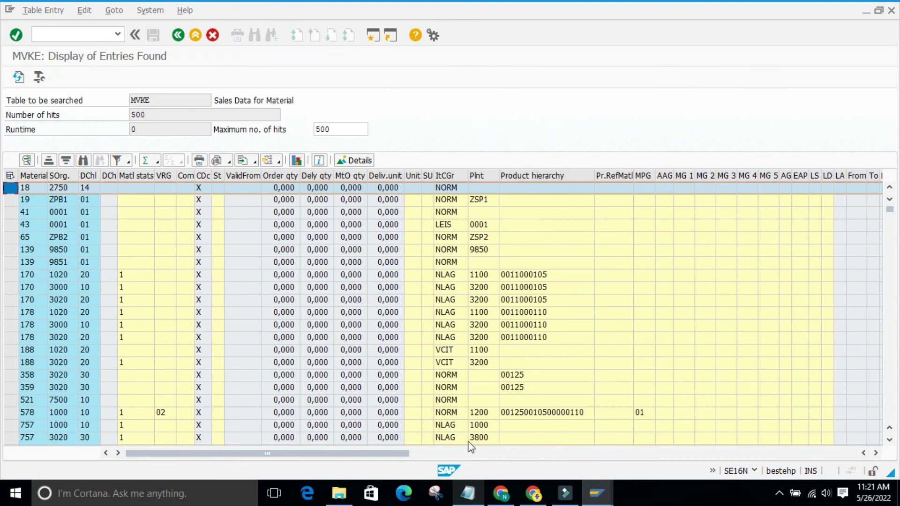
- Switch to Notepad, review the material master tables from MARA to MVKE, minimize the notes and activate the SAP command field
{"action": "left_click", "coordinate": [468, 494]}
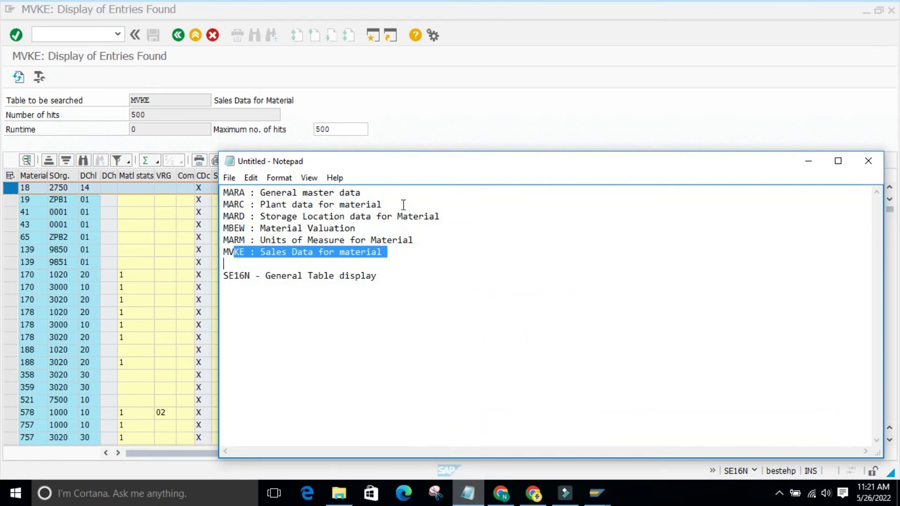
{"action": "left_click_drag", "start_coordinate": [224, 192], "coordinate": [417, 256]}
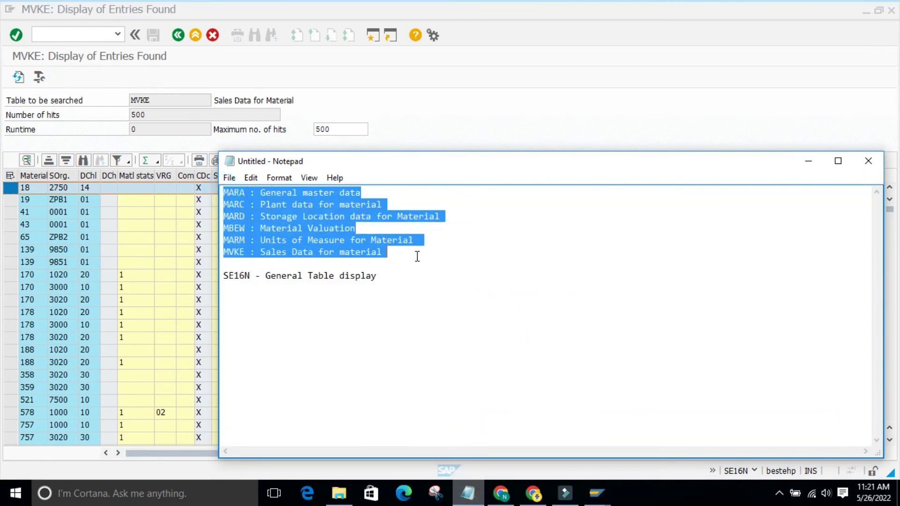
{"action": "double_click", "coordinate": [343, 340]}
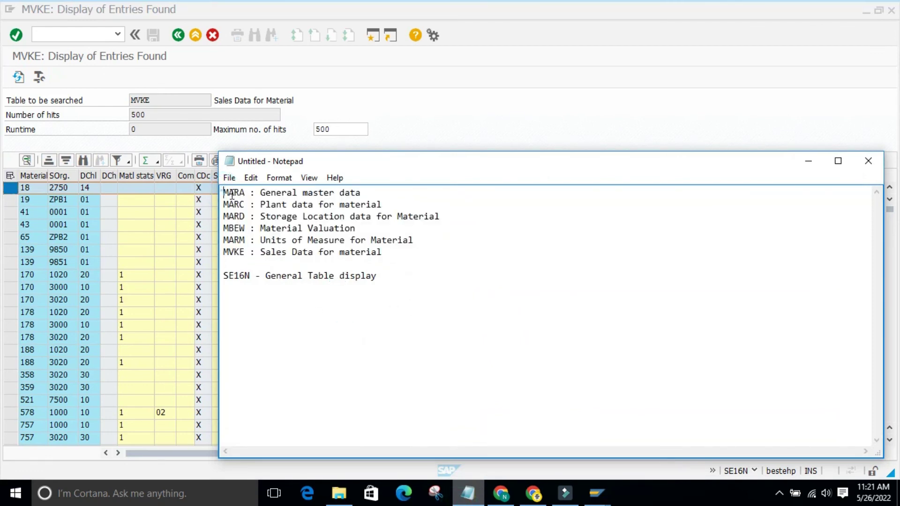
{"action": "left_click_drag", "start_coordinate": [225, 193], "coordinate": [387, 251]}
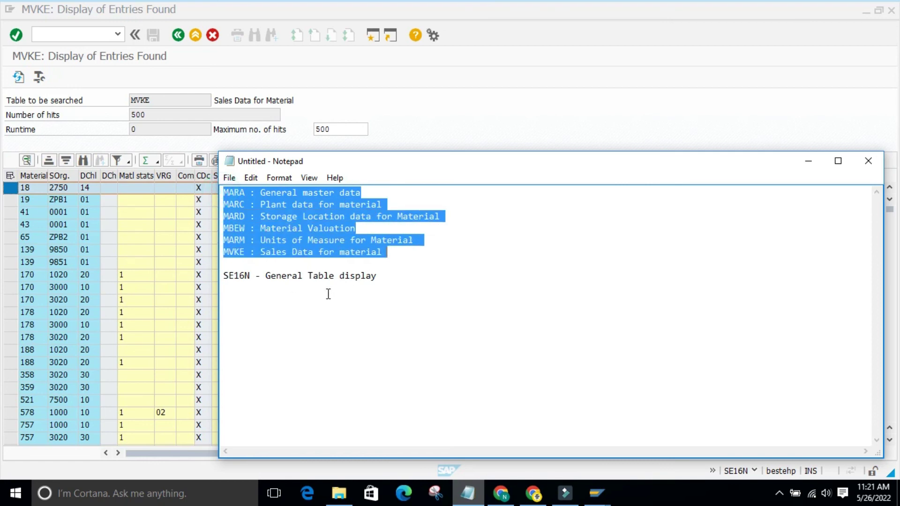
{"action": "left_click", "coordinate": [378, 354]}
{"action": "left_click_drag", "start_coordinate": [392, 253], "coordinate": [235, 192]}
{"action": "left_click", "coordinate": [354, 354]}
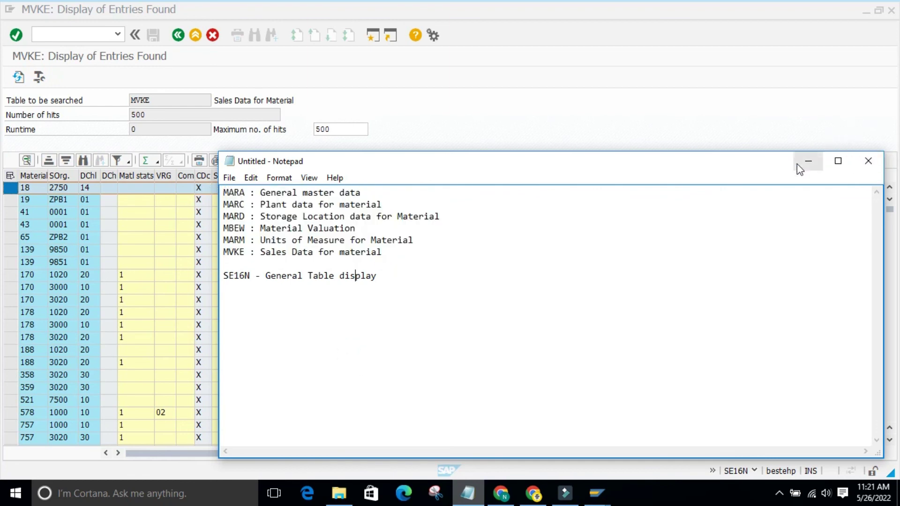
{"action": "left_click", "coordinate": [547, 308]}
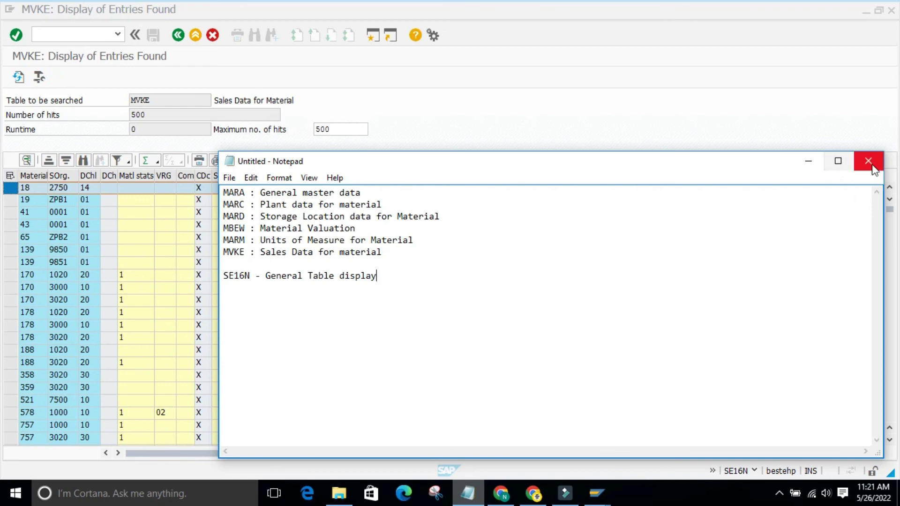
{"action": "left_click", "coordinate": [810, 162]}
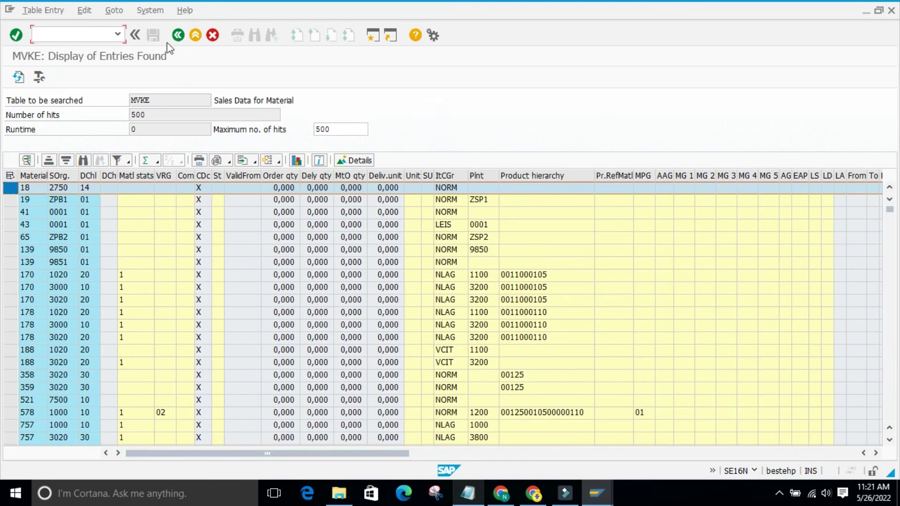
{"action": "left_click", "coordinate": [52, 37]}
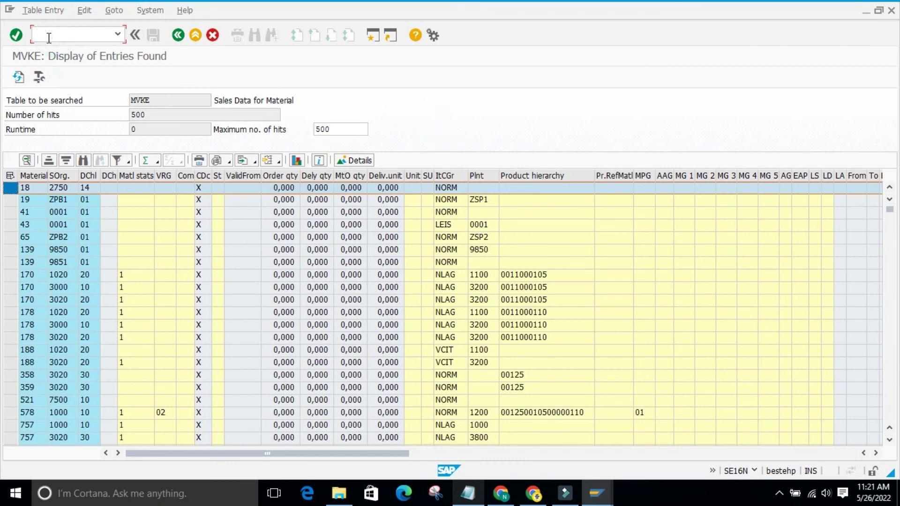